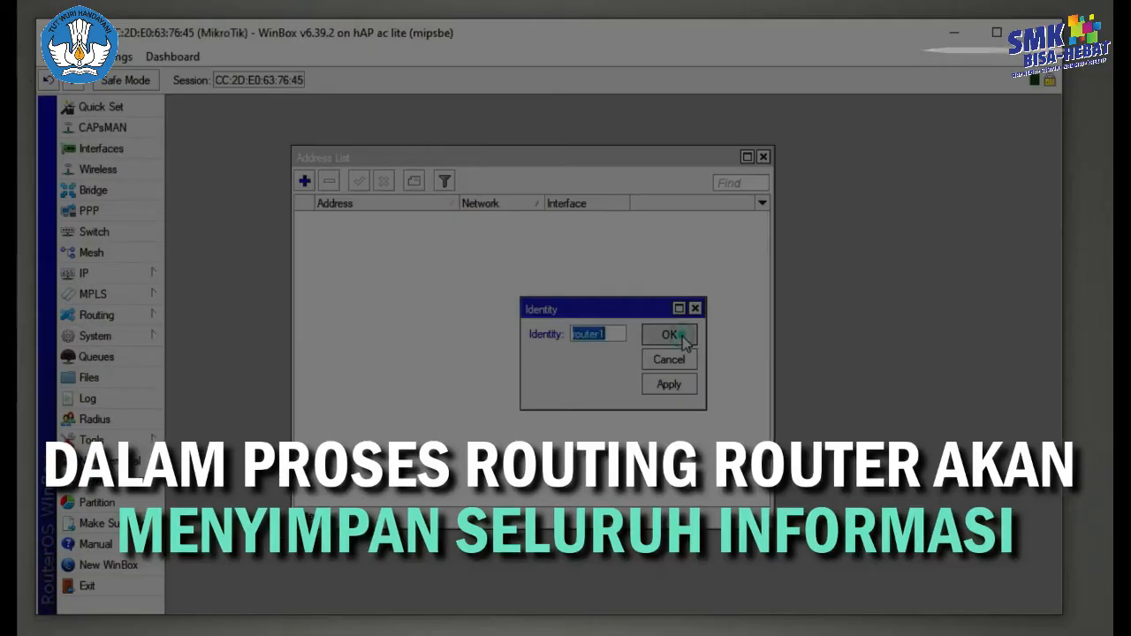
Step: Confirm router1 as the router's identity and add the IP address 192.168.1.1/24 on interface ether2
{"action": "left_click", "coordinate": [674, 334]}
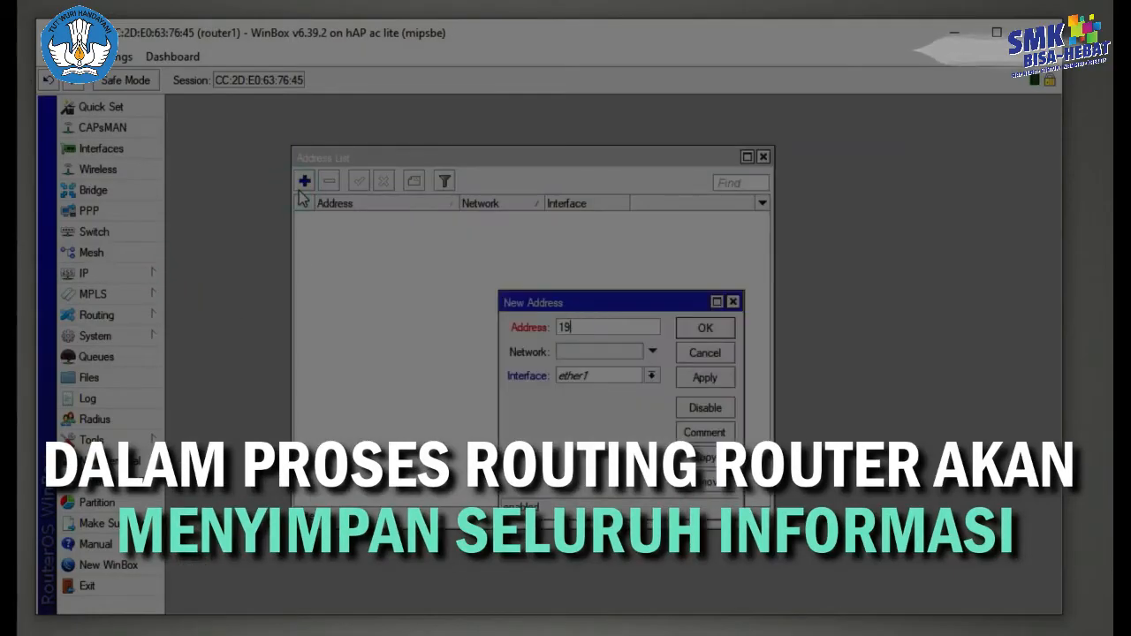
{"action": "type", "text": "2.168.1.1/"}
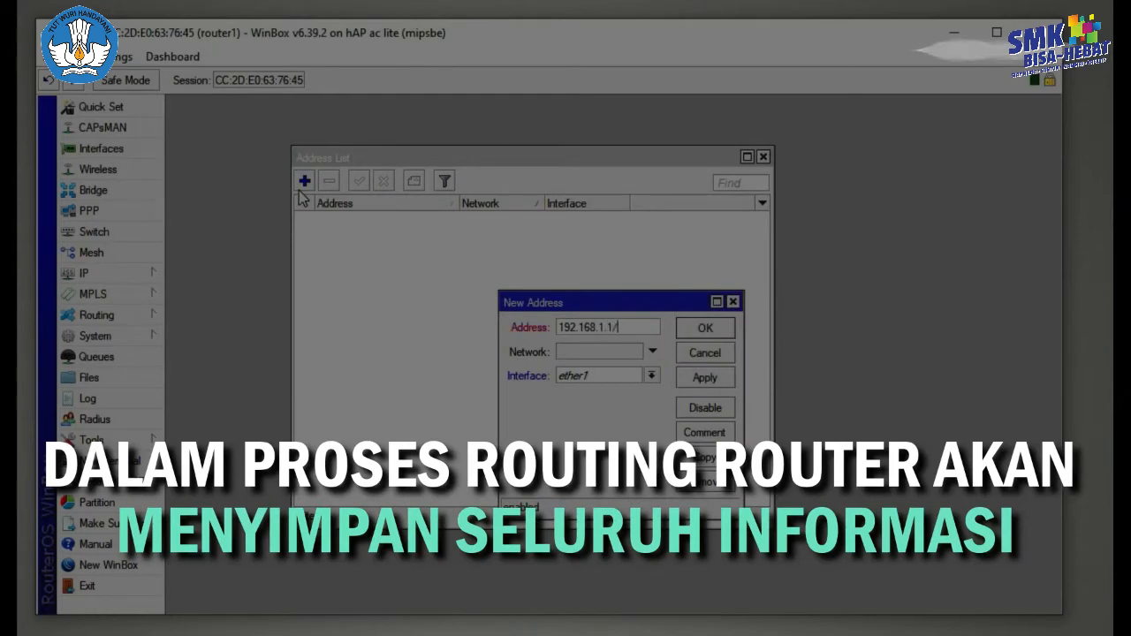
{"action": "type", "text": "24"}
{"action": "left_click", "coordinate": [651, 376]}
{"action": "left_click", "coordinate": [618, 402]}
{"action": "left_click", "coordinate": [705, 327]}
Step: Add the IP address 40.40.40.1/24 on interface ether1 and close the address list
{"action": "left_click", "coordinate": [304, 181]}
{"action": "type", "text": "40.40.40.1"}
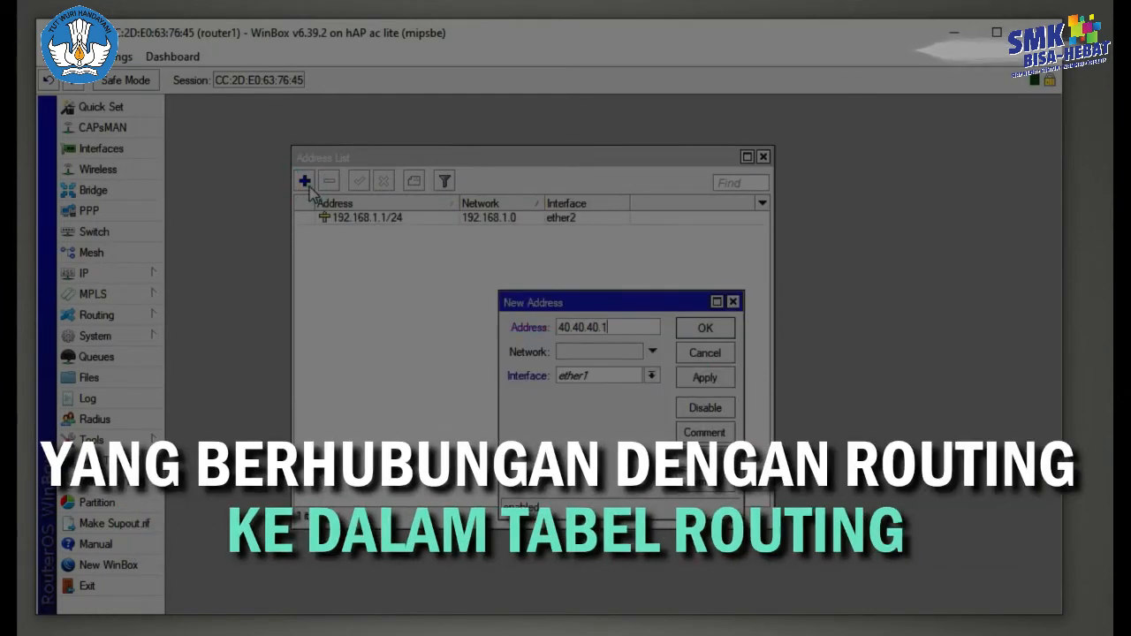
{"action": "type", "text": "/24"}
{"action": "left_click", "coordinate": [706, 327]}
{"action": "left_click", "coordinate": [763, 157]}
Step: Add a static IP route to destination 192.168.2.0/24 through gateway 40.40.40.2
{"action": "left_click", "coordinate": [84, 273]}
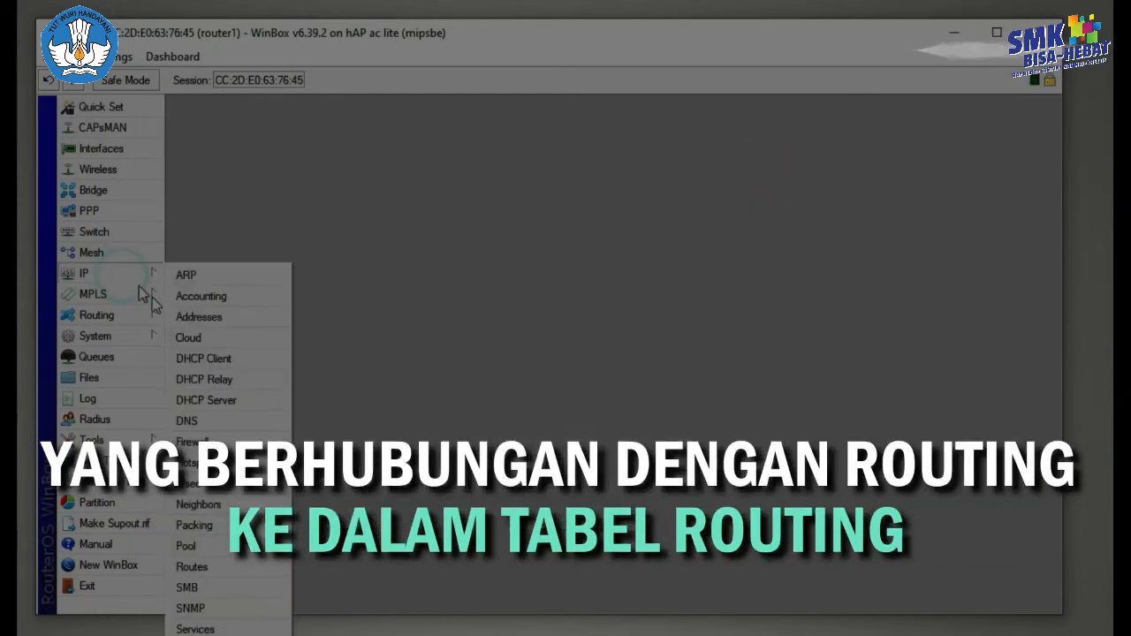
{"action": "left_click", "coordinate": [192, 567]}
{"action": "left_click", "coordinate": [189, 220]}
{"action": "type", "text": "192.168"}
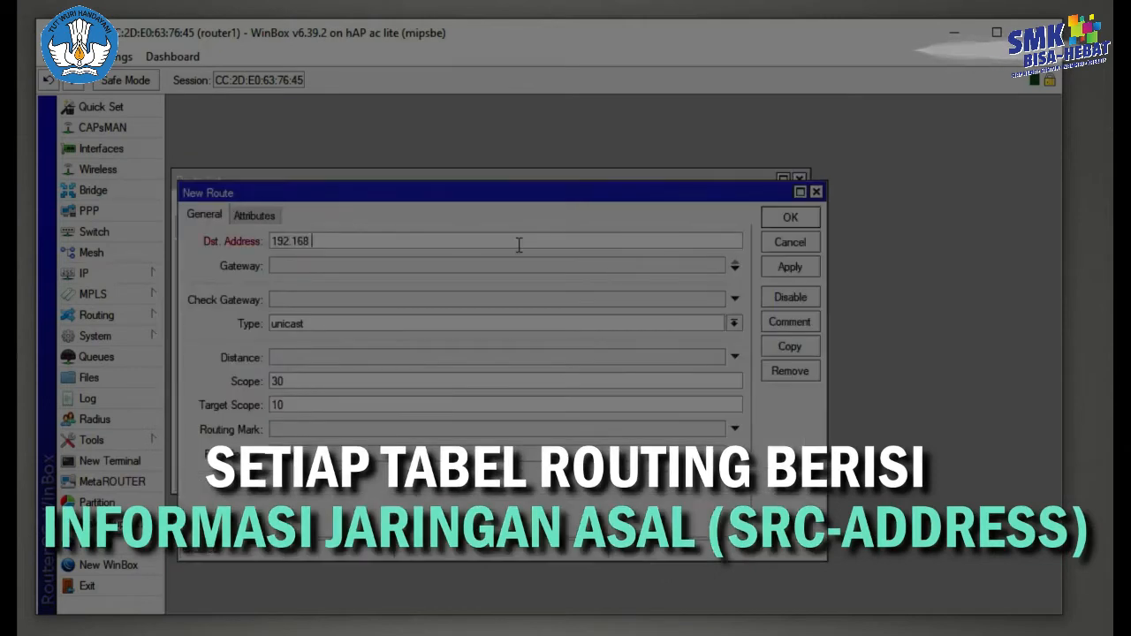
{"action": "type", "text": ".2.0/24"}
{"action": "left_click", "coordinate": [298, 267]}
{"action": "type", "text": "40.40.40.2"}
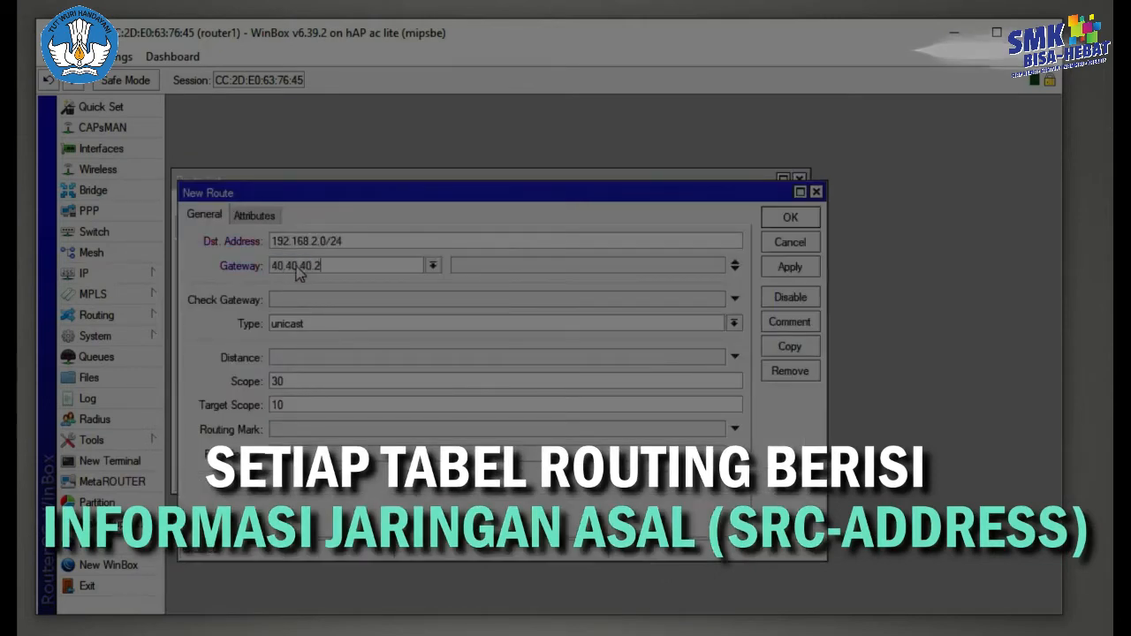
{"action": "left_click", "coordinate": [790, 218]}
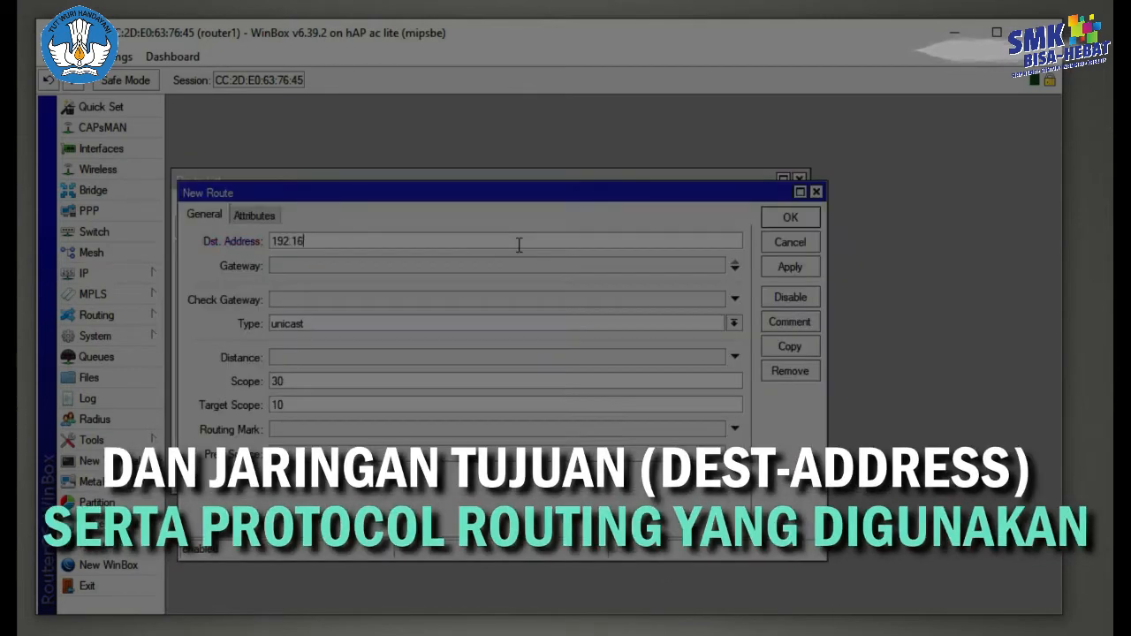
Step: Complete another route entry with destination 192.168.2.0/24 and gateway 40.40.40.2 and save it
{"action": "type", "text": "4"}
{"action": "left_click", "coordinate": [299, 266]}
{"action": "type", "text": "40.40.40.2"}
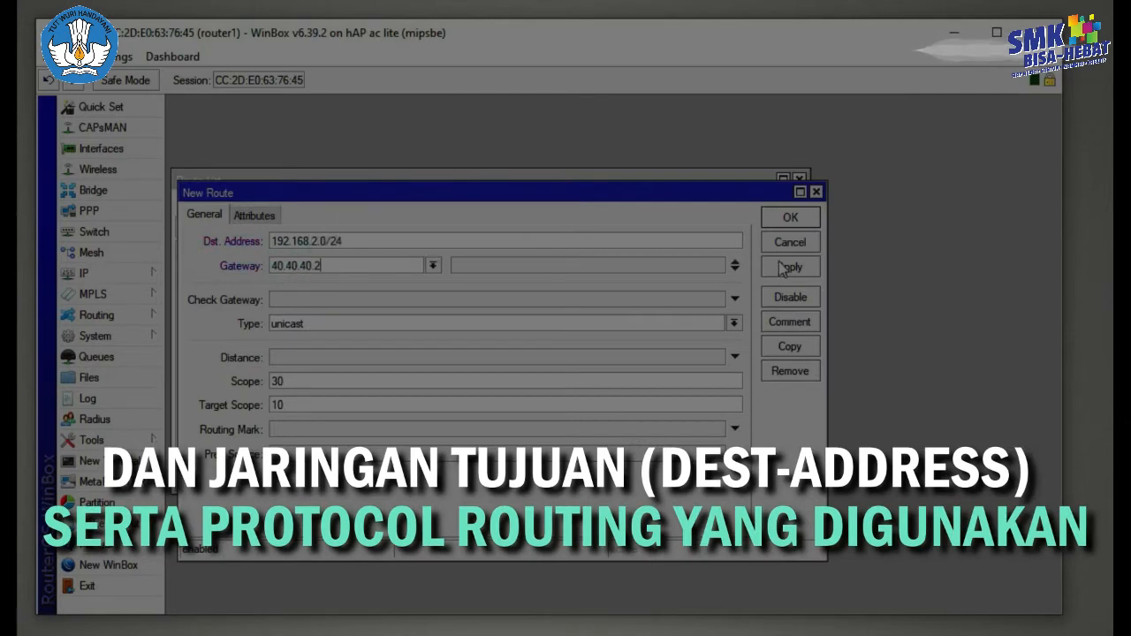
{"action": "left_click", "coordinate": [790, 217]}
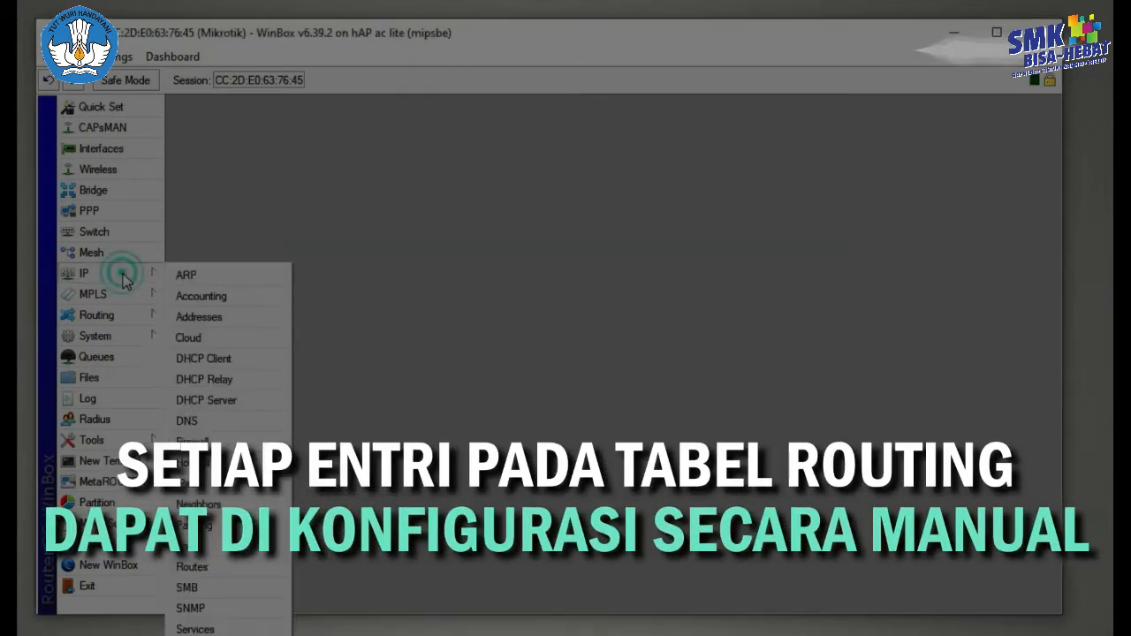
Step: Set the second router's system identity to router2
{"action": "left_click", "coordinate": [95, 336]}
{"action": "left_click", "coordinate": [323, 467]}
{"action": "type", "text": "2"}
{"action": "key", "text": "Return"}
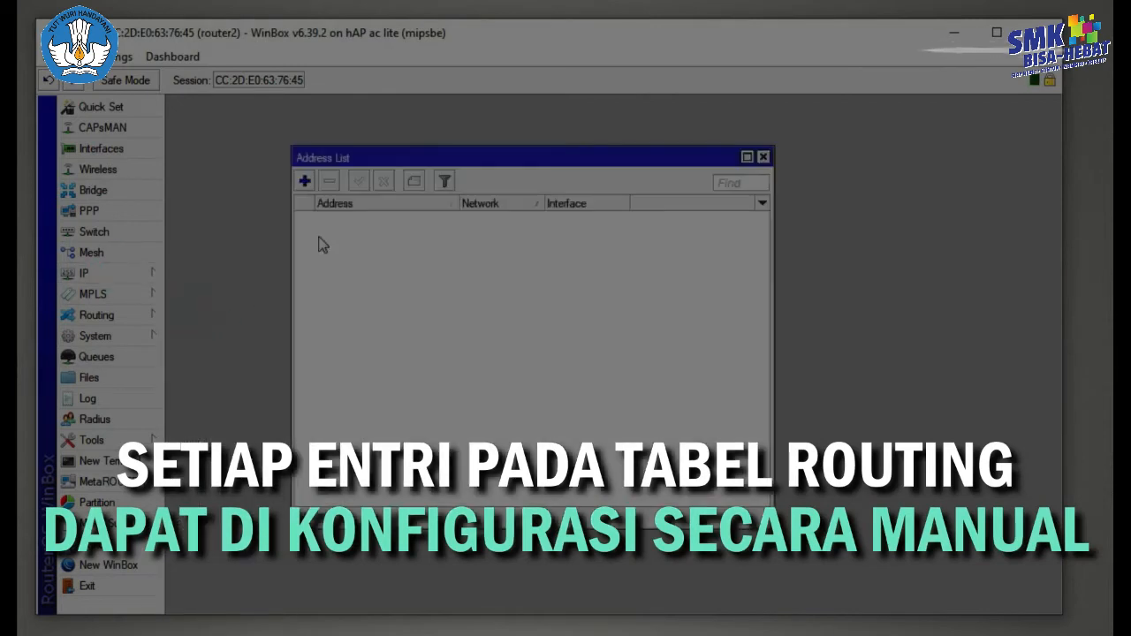
Step: Add the IP address 40.40.40.2/29 on interface ether1 of router2
{"action": "left_click", "coordinate": [305, 181]}
{"action": "type", "text": "40.40.40.2/29"}
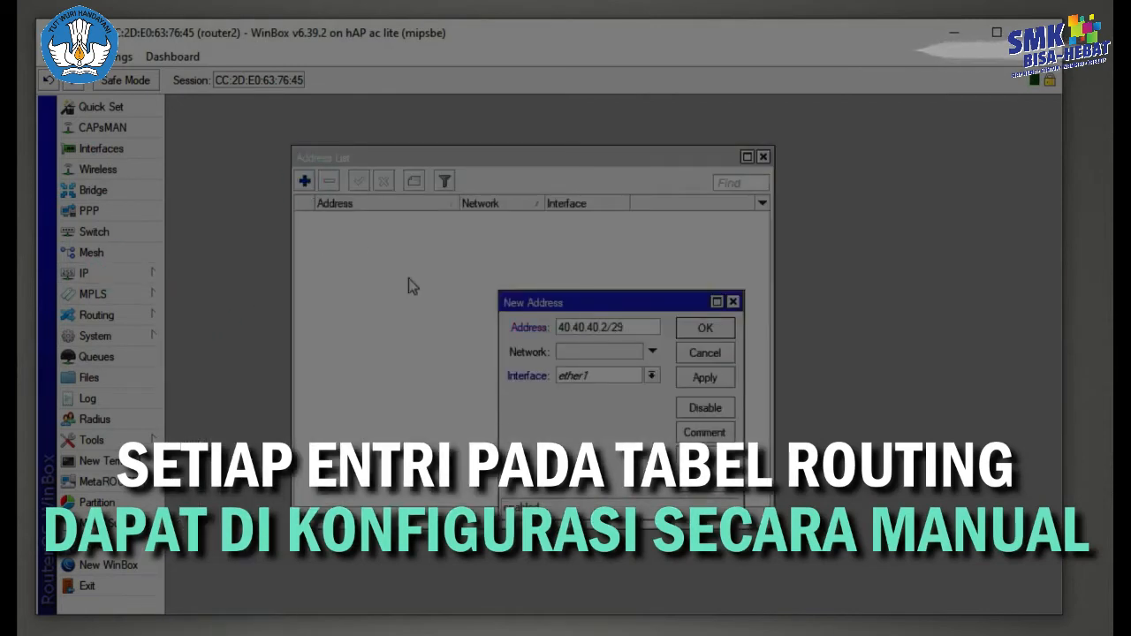
{"action": "key", "text": "Return"}
Step: Add the IP address 192.168.2.1/24 on interface ether2 of router2 and close the address list
{"action": "left_click", "coordinate": [304, 181]}
{"action": "type", "text": "192.168.1.1/24"}
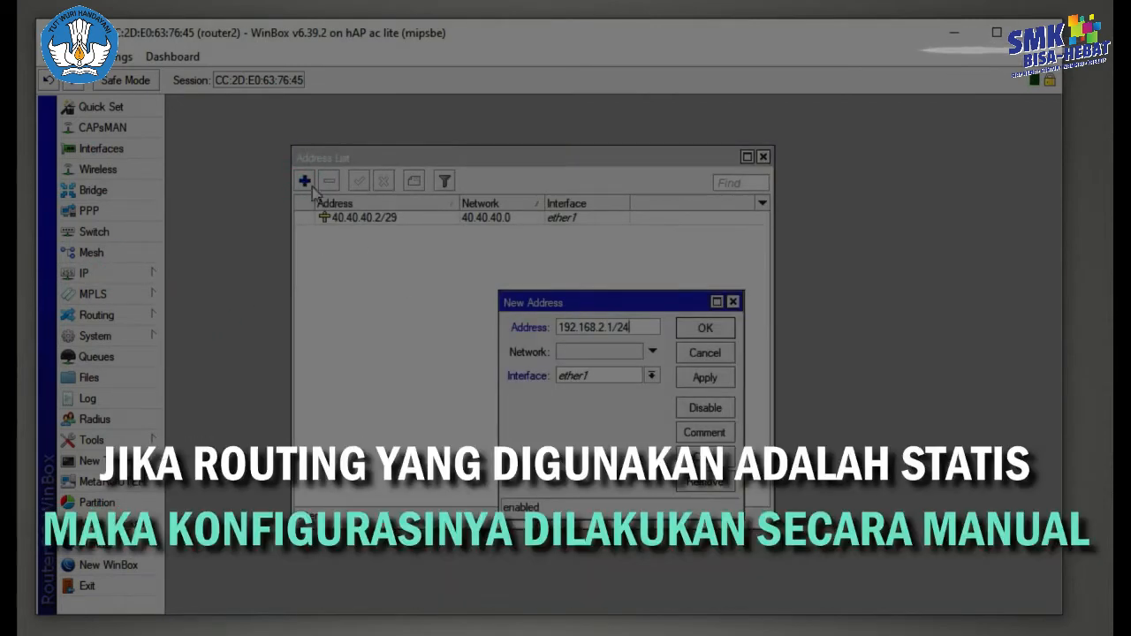
{"action": "left_click", "coordinate": [652, 376]}
{"action": "left_click", "coordinate": [583, 403]}
{"action": "left_click", "coordinate": [704, 378]}
{"action": "left_click", "coordinate": [704, 328]}
{"action": "left_click", "coordinate": [764, 156]}
Step: Add a static route on router2 to 192.168.1.0/24 through gateway 40.40.40.1 and close the route list
{"action": "left_click", "coordinate": [84, 273]}
{"action": "left_click", "coordinate": [192, 567]}
{"action": "left_click", "coordinate": [184, 198]}
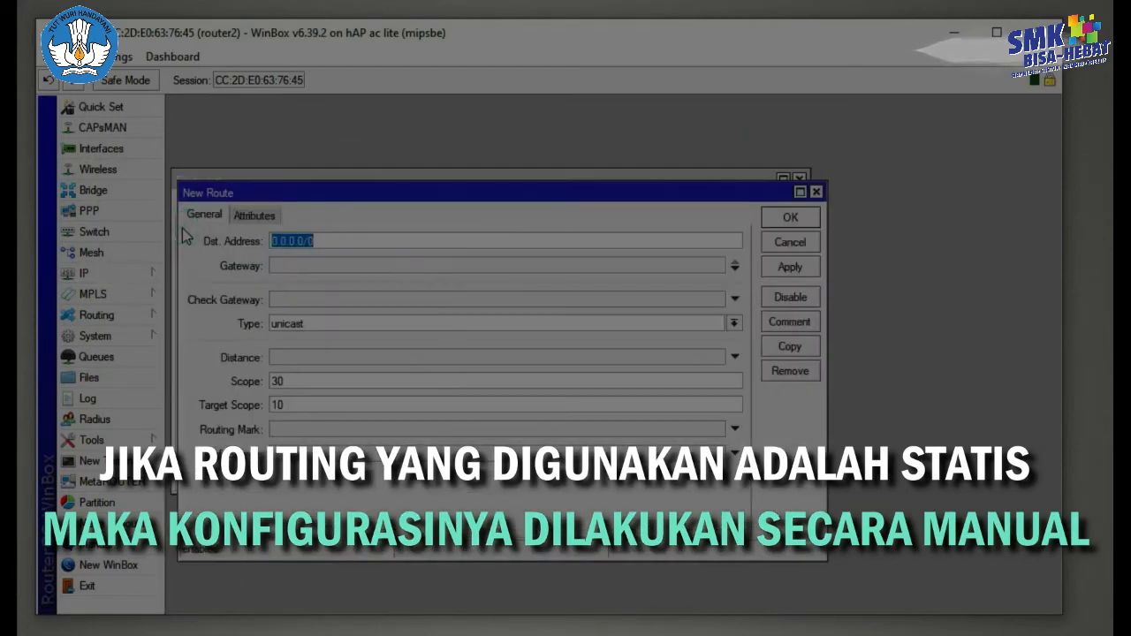
{"action": "type", "text": "192.168"}
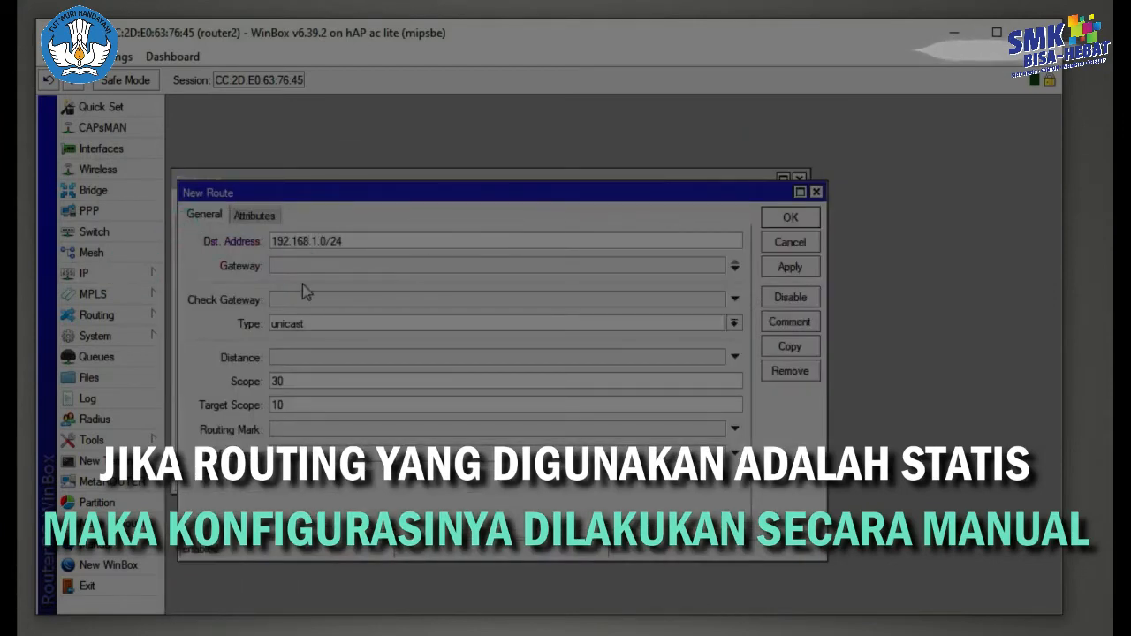
{"action": "left_click", "coordinate": [299, 267]}
{"action": "type", "text": "40.40.40.1"}
{"action": "left_click", "coordinate": [774, 267]}
{"action": "left_click", "coordinate": [799, 180]}
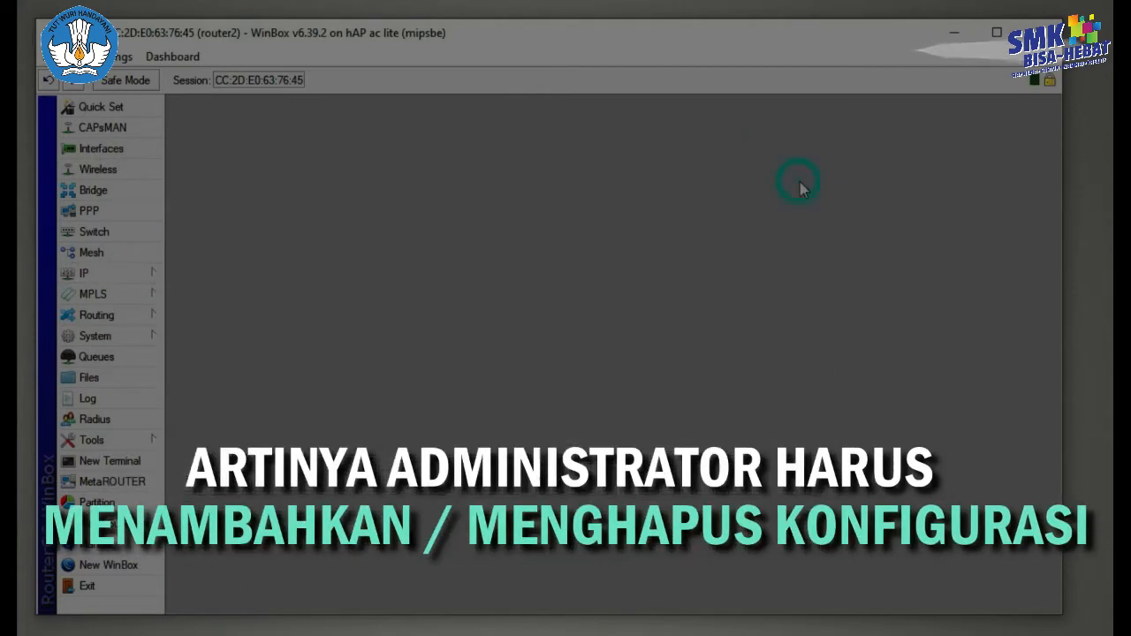
Step: Add the IP address 192.168.1.1/24 on interface ether2 of router1
{"action": "type", "text": "168"}
{"action": "type", "text": ".1.1/24"}
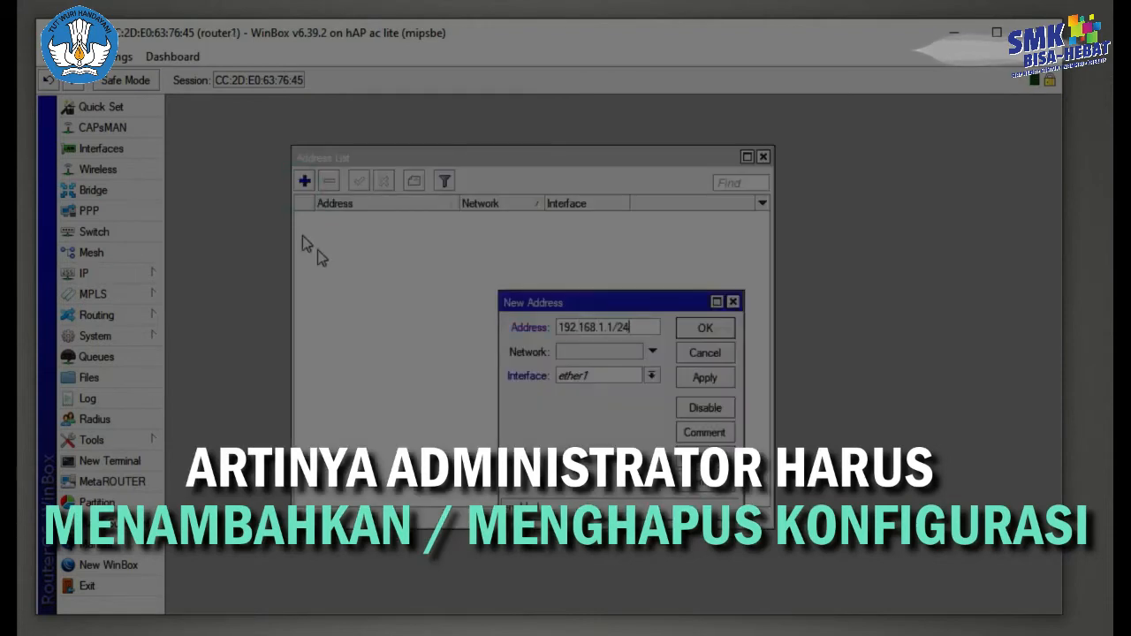
{"action": "left_click", "coordinate": [651, 376]}
{"action": "left_click", "coordinate": [601, 400]}
{"action": "left_click", "coordinate": [705, 328]}
Step: Add the IP address 40.40.40.1/24 on interface ether1 of router1
{"action": "left_click", "coordinate": [304, 181]}
{"action": "type", "text": "40.40.40.1/24"}
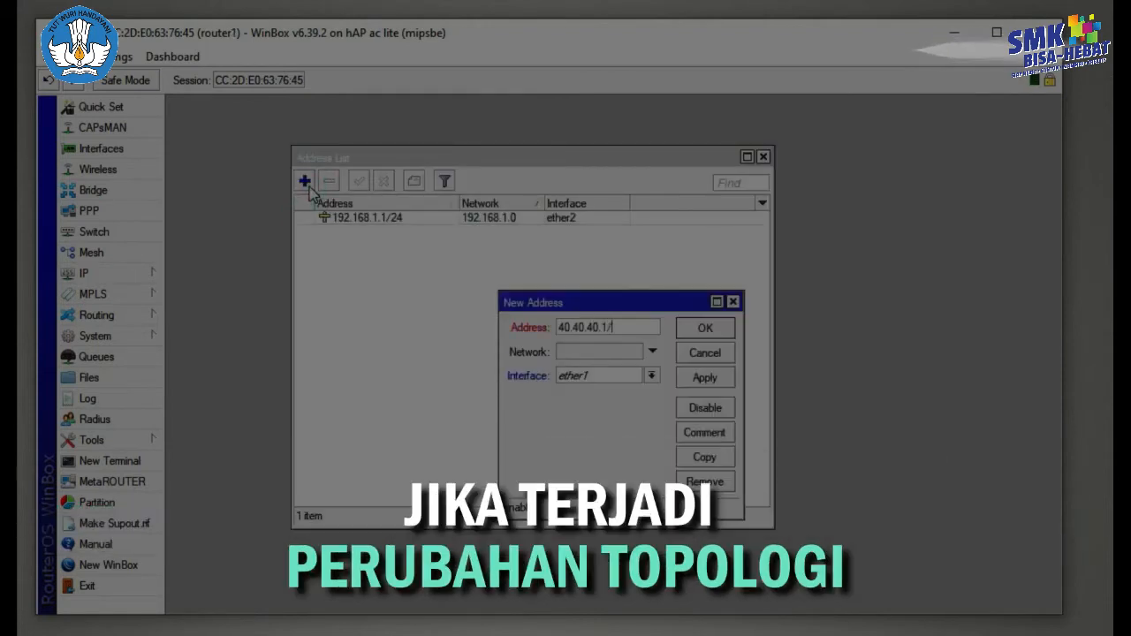
{"action": "left_click", "coordinate": [705, 378]}
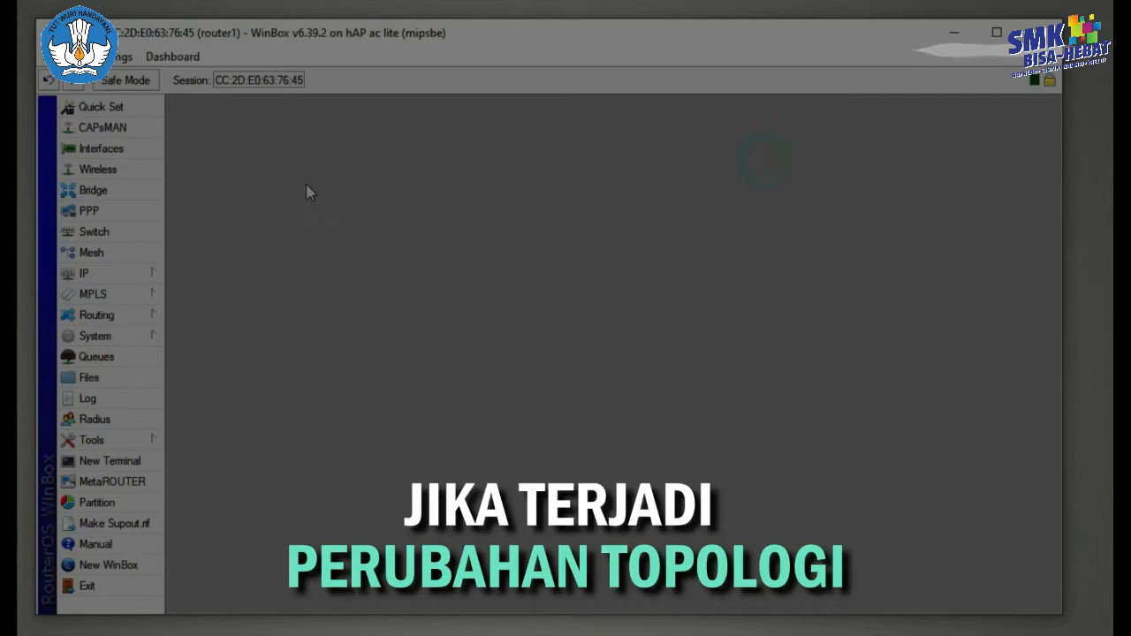
Step: Create a static route on router1 to destination 192.168.2.0/24 with gateway 40.40.40.2
{"action": "left_click", "coordinate": [83, 273]}
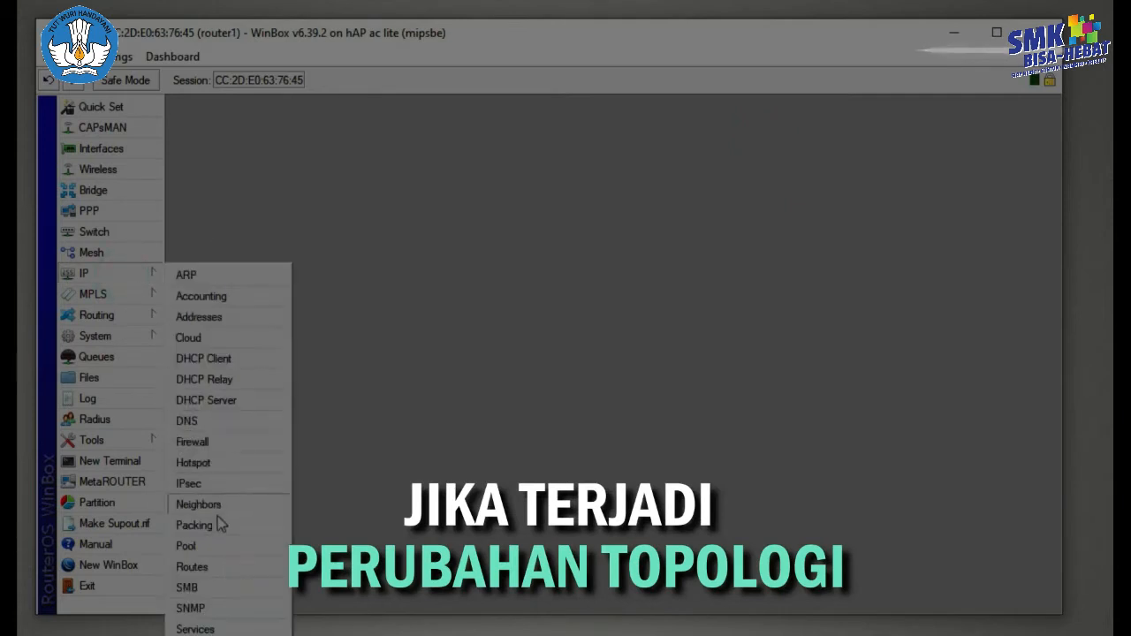
{"action": "left_click", "coordinate": [195, 561]}
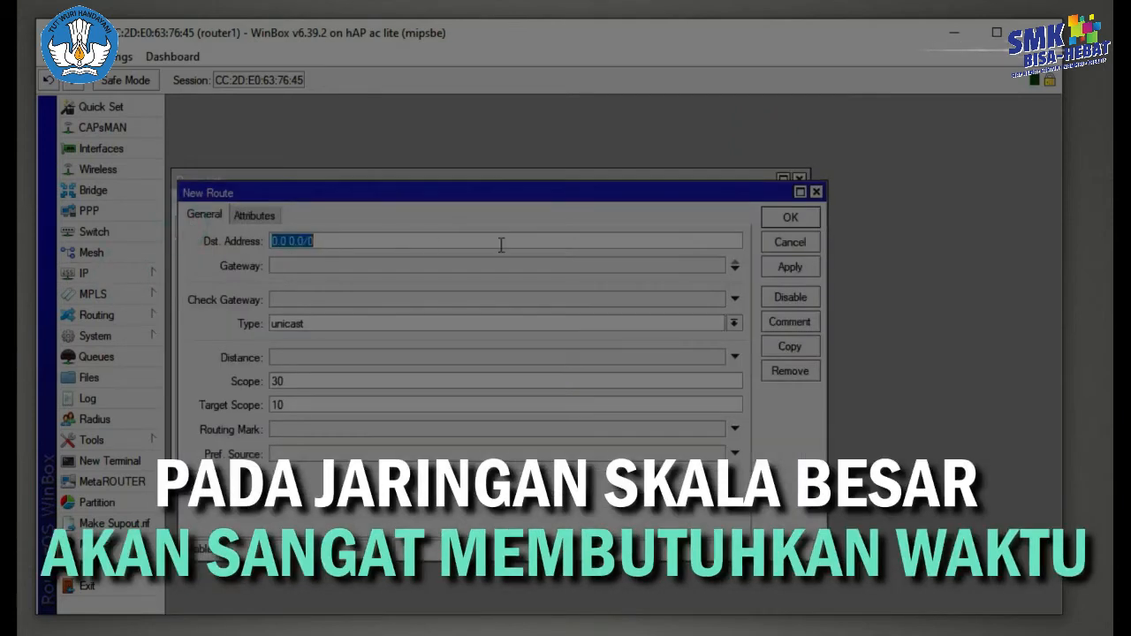
{"action": "type", "text": "192.168."}
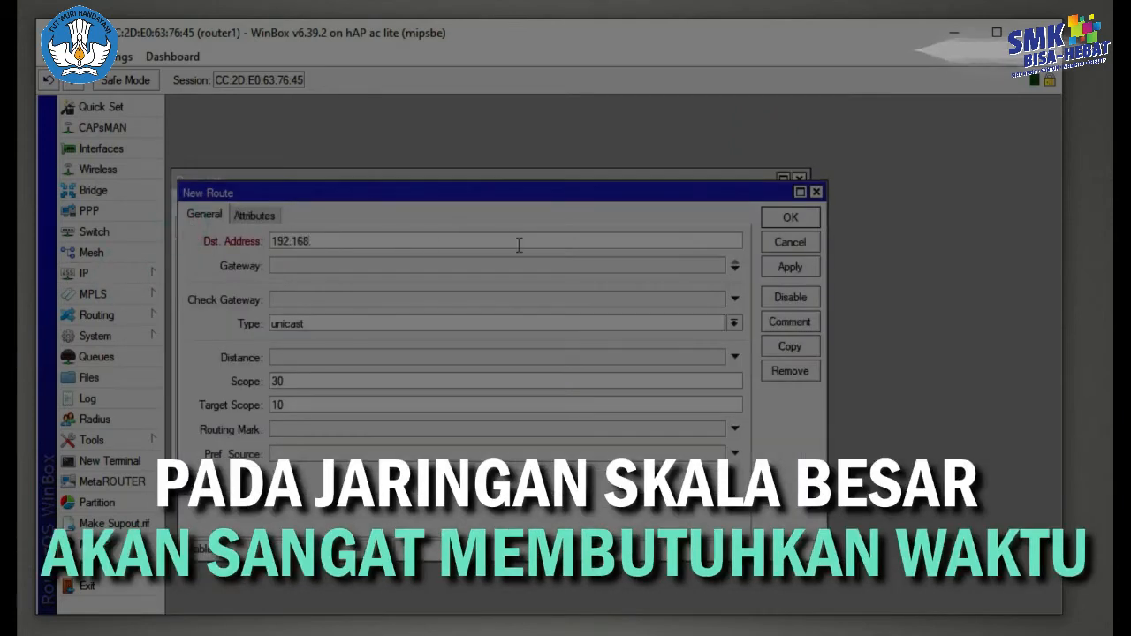
{"action": "type", "text": "2.0/24"}
{"action": "left_click", "coordinate": [298, 267]}
{"action": "type", "text": "40.40.40"}
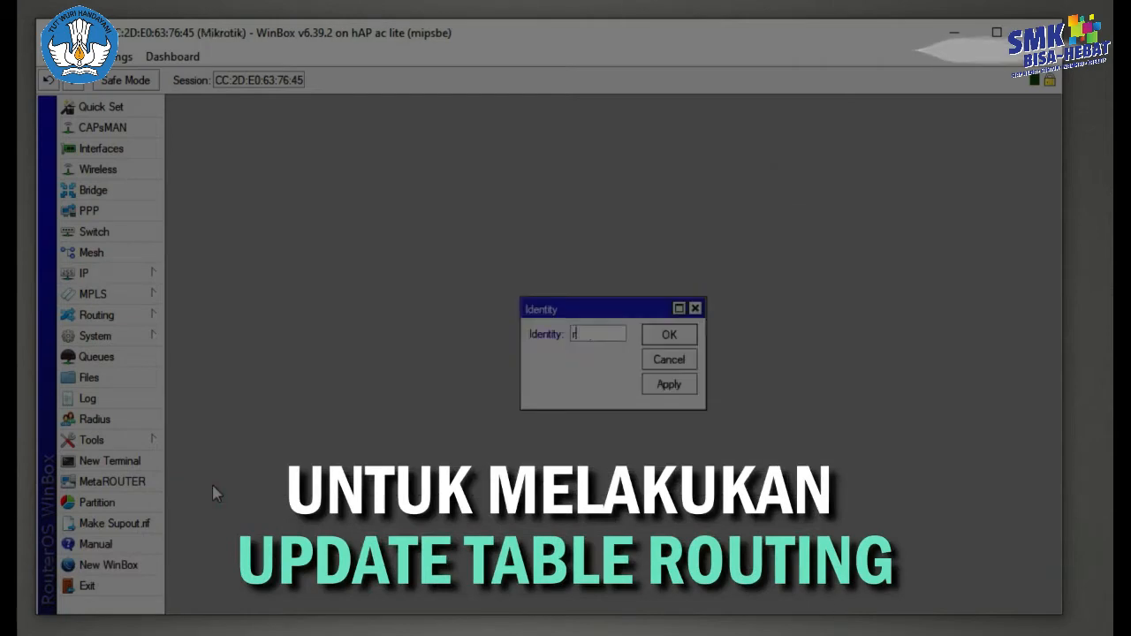
Step: Name the router router2 and add the IP address 40.40.40.2/29 on interface ether1
{"action": "type", "text": "router2"}
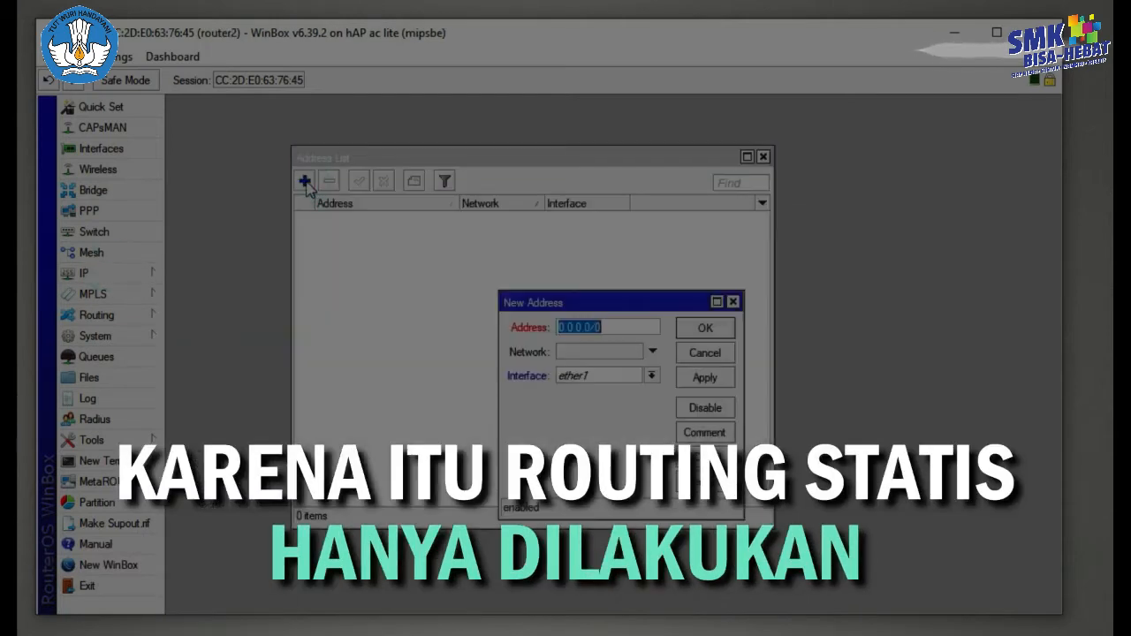
{"action": "type", "text": "40.40.2/2"}
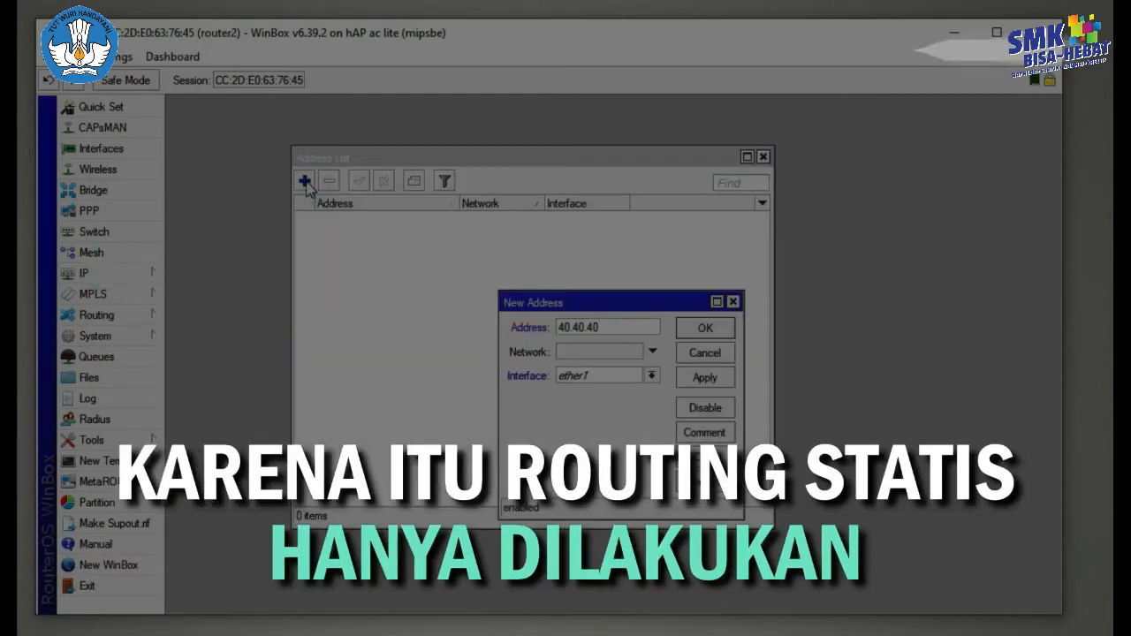
{"action": "type", "text": "9"}
{"action": "left_click", "coordinate": [705, 377]}
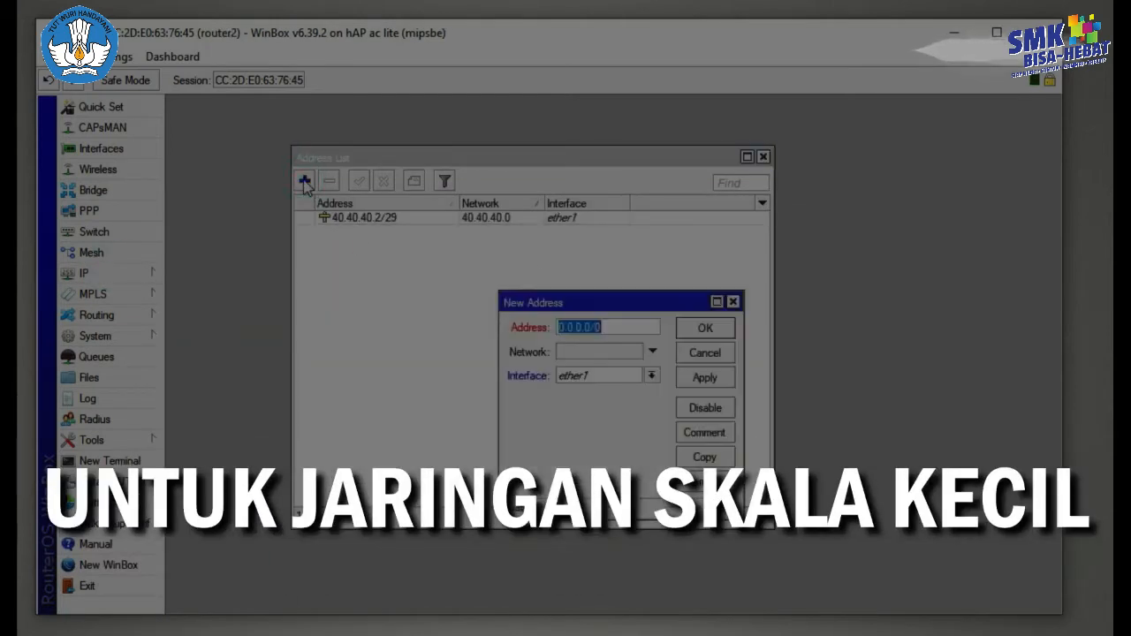
Step: Add the IP address 192.168.2.1/24 on router2's ether2 interface
{"action": "type", "text": "192.168"}
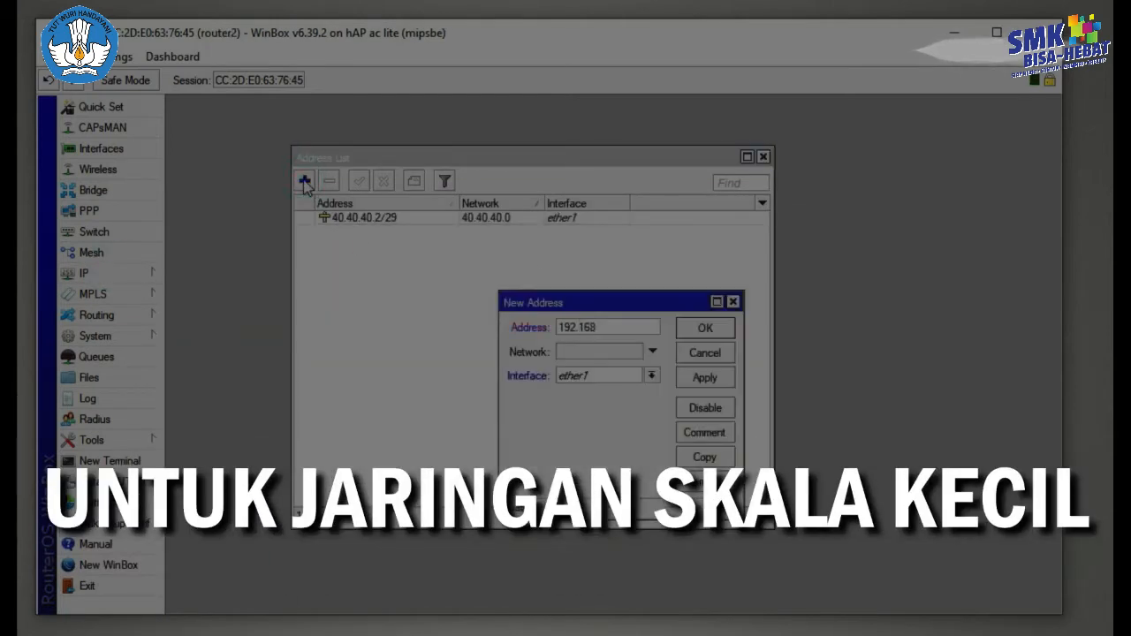
{"action": "type", "text": ".2.1/24"}
{"action": "left_click", "coordinate": [651, 376]}
{"action": "left_click", "coordinate": [574, 389]}
{"action": "left_click", "coordinate": [704, 328]}
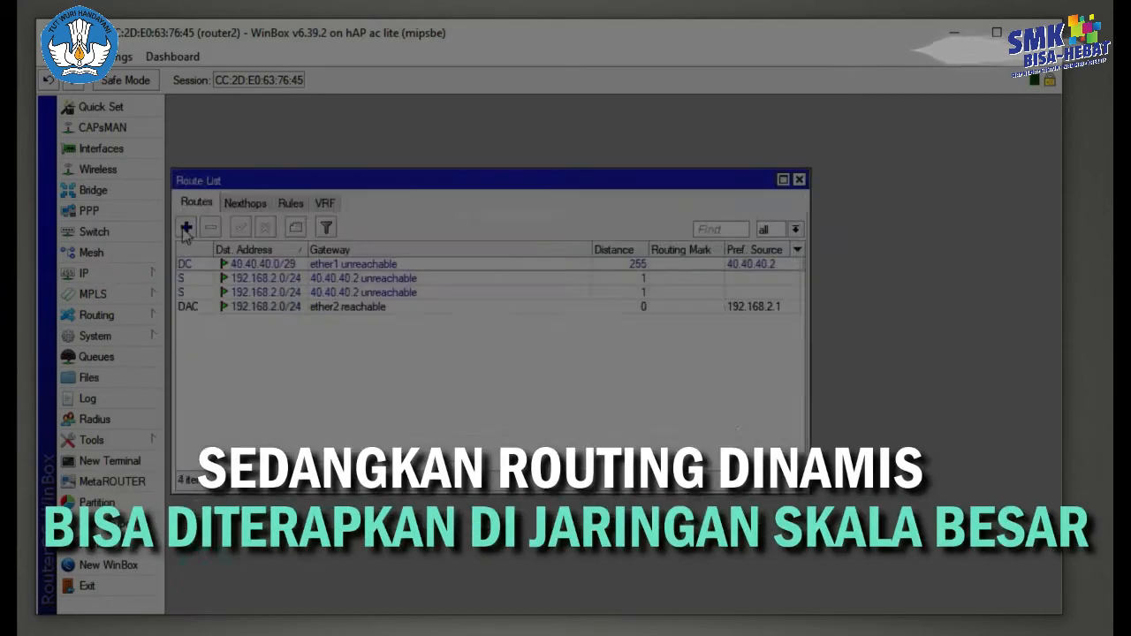
Step: Add a static route to 192.168.1.0/24 through gateway 40.40.40.1 on router2 and close the route list
{"action": "left_click", "coordinate": [185, 229]}
{"action": "type", "text": "192.168.1"}
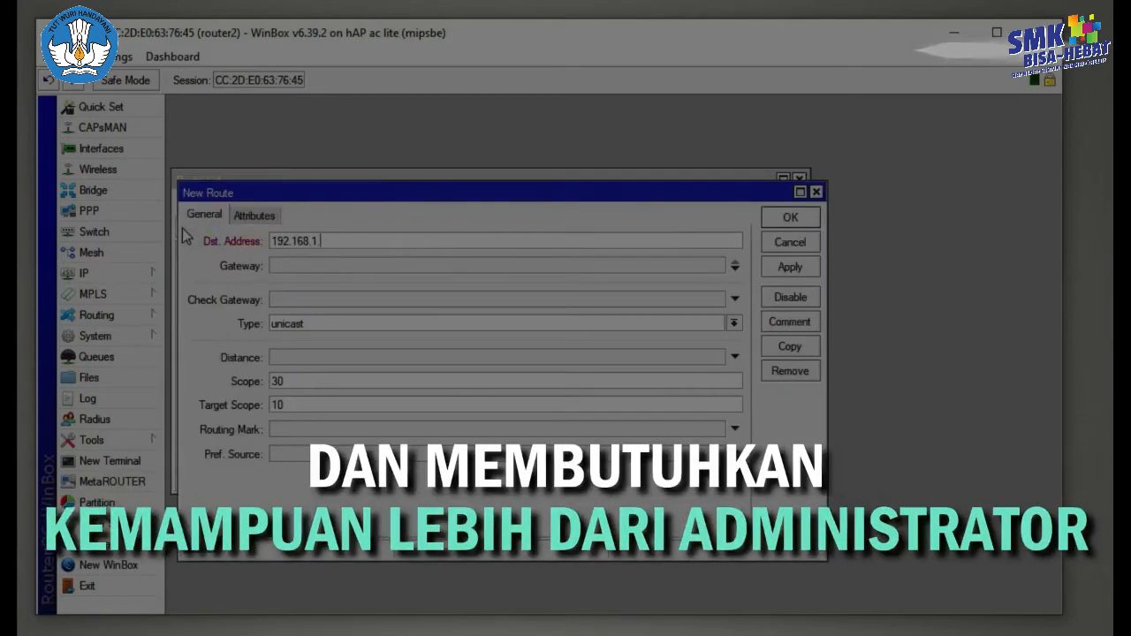
{"action": "type", "text": ".0/24"}
{"action": "left_click", "coordinate": [298, 264]}
{"action": "type", "text": "40.40.40.1"}
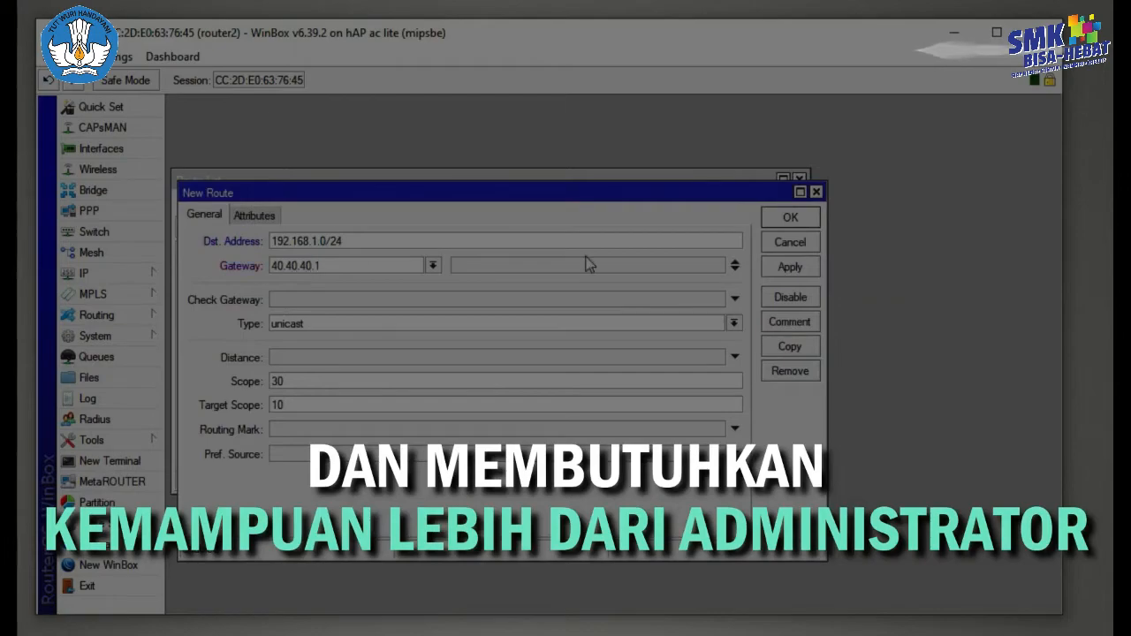
{"action": "left_click", "coordinate": [789, 218]}
{"action": "left_click", "coordinate": [799, 180]}
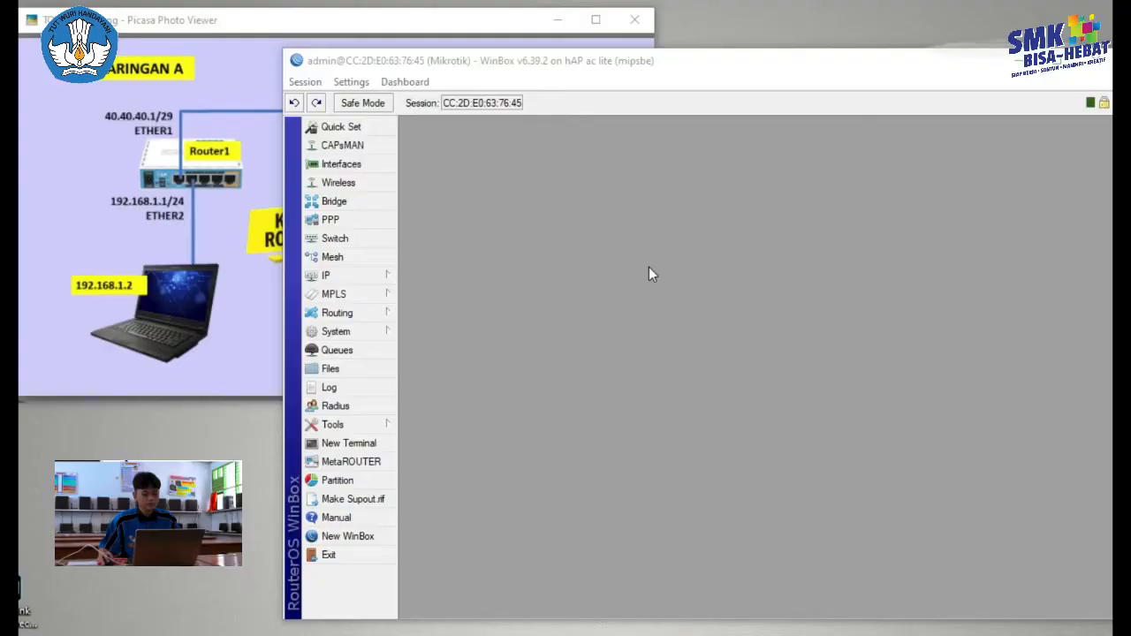
Step: Add the IP address 192.168.1.1/24 on router1's ether2 interface
{"action": "left_click", "coordinate": [375, 278]}
{"action": "left_click", "coordinate": [442, 315]}
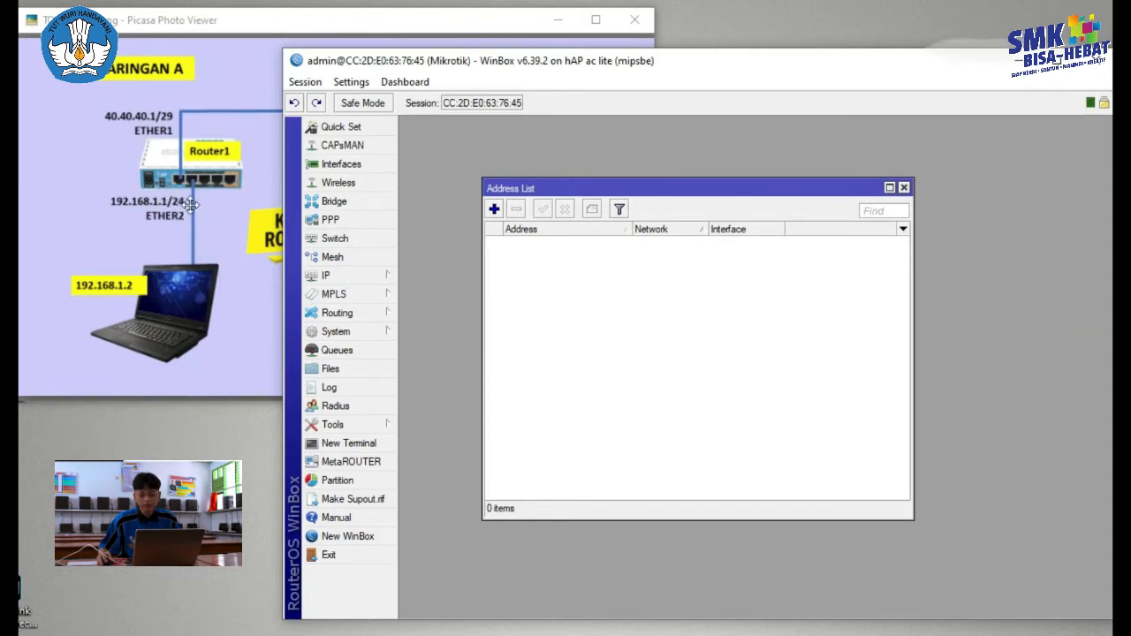
{"action": "left_click", "coordinate": [326, 278]}
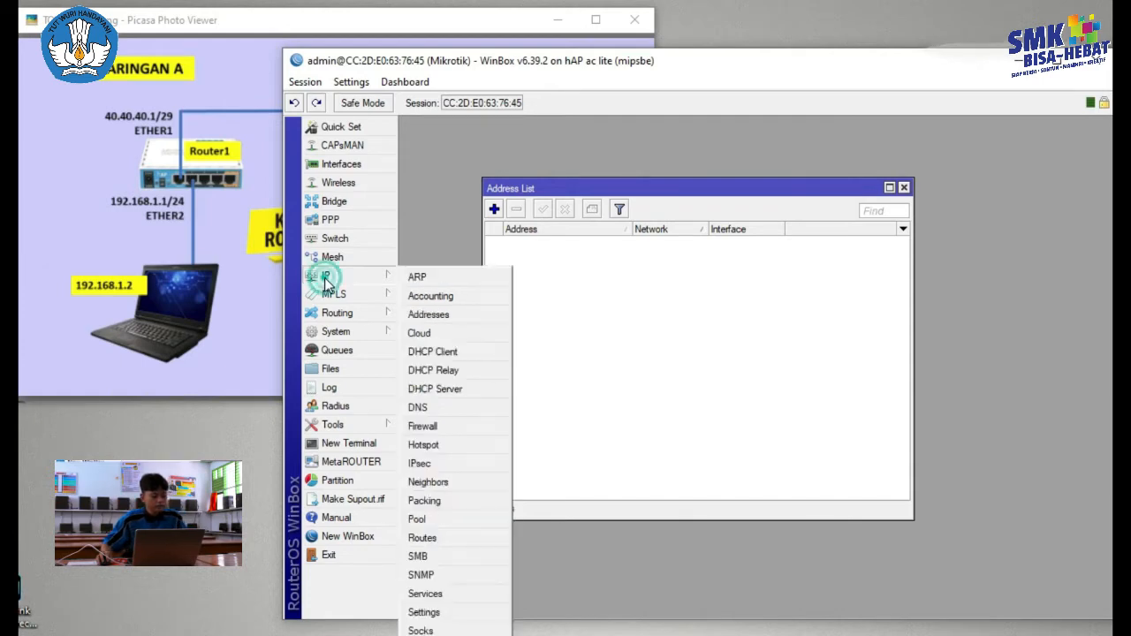
{"action": "left_click", "coordinate": [441, 313]}
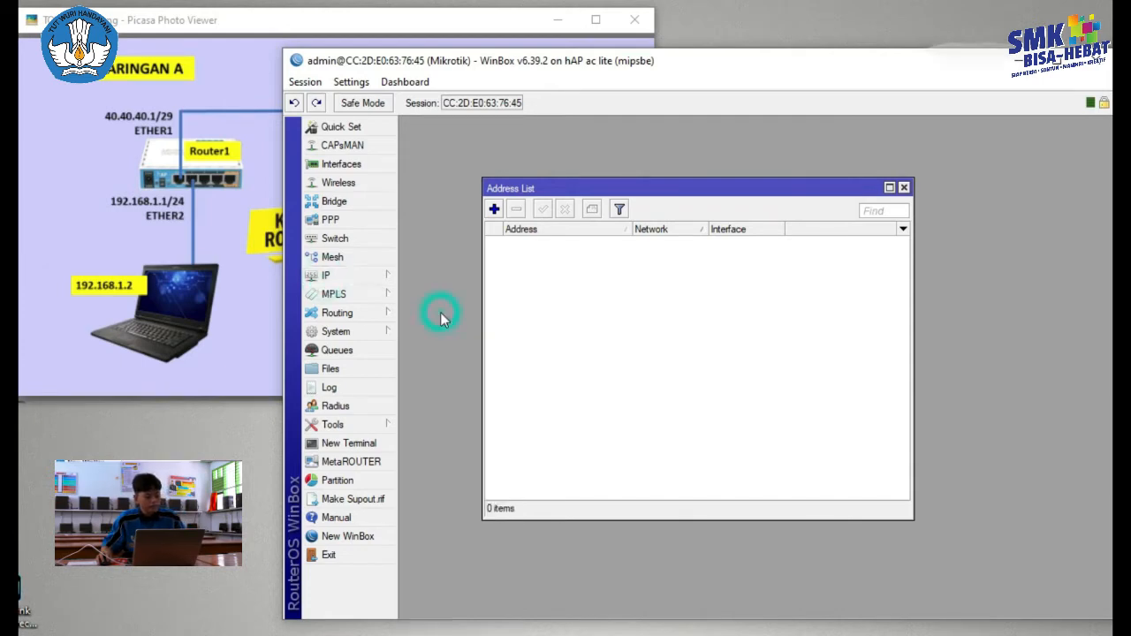
{"action": "left_click", "coordinate": [494, 210]}
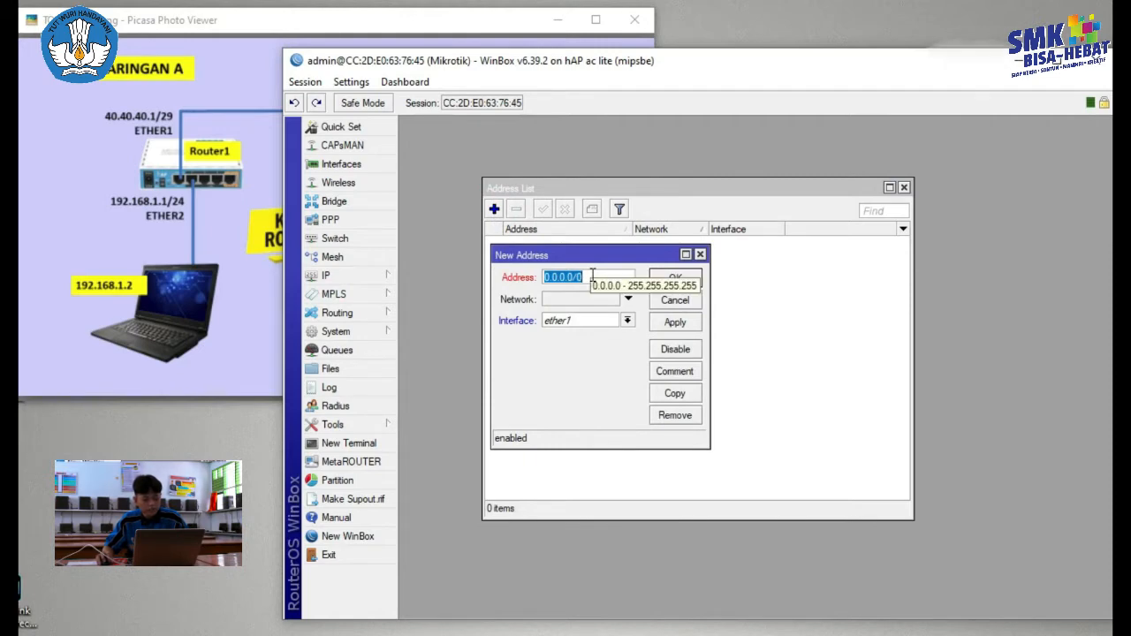
{"action": "type", "text": "192.168.1.1/24"}
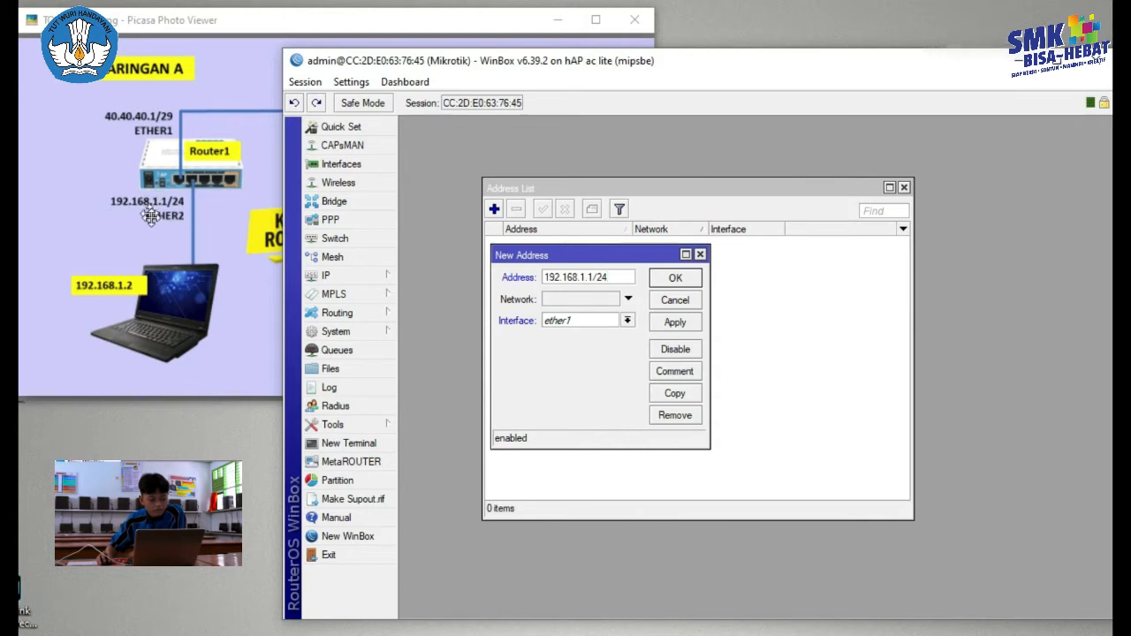
{"action": "left_click", "coordinate": [628, 321]}
{"action": "left_click", "coordinate": [588, 341]}
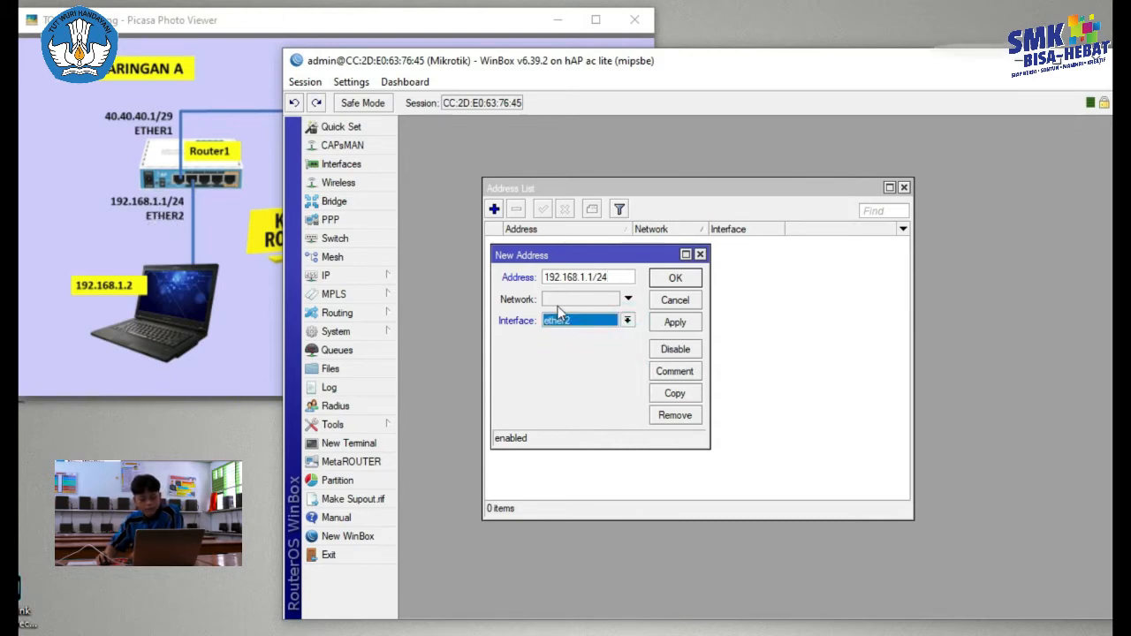
{"action": "left_click", "coordinate": [675, 323]}
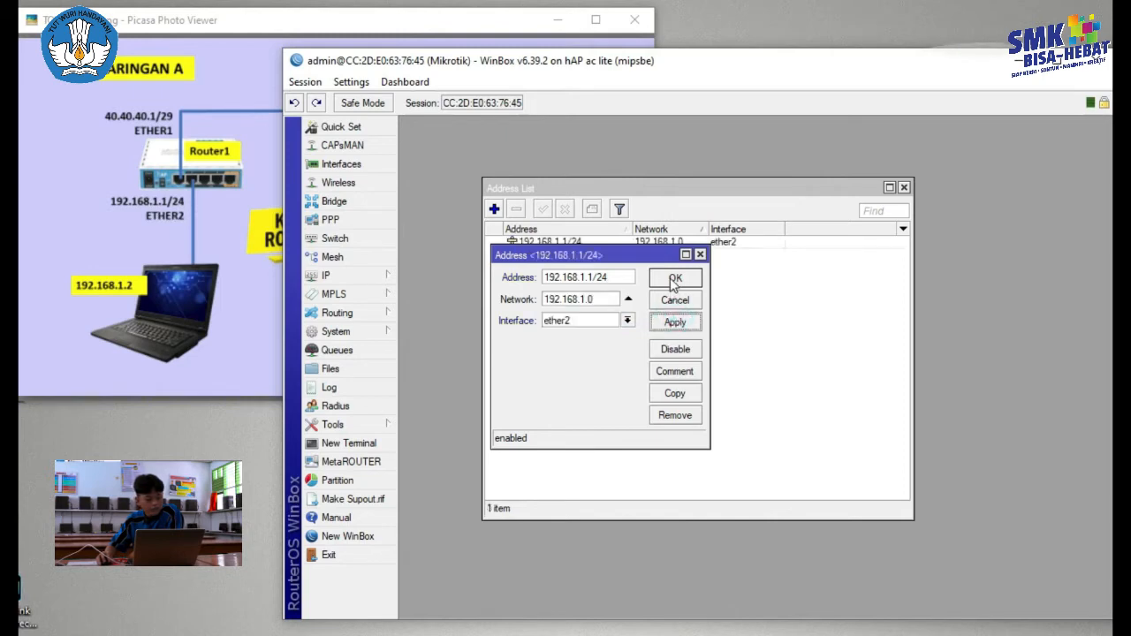
{"action": "left_click", "coordinate": [672, 279]}
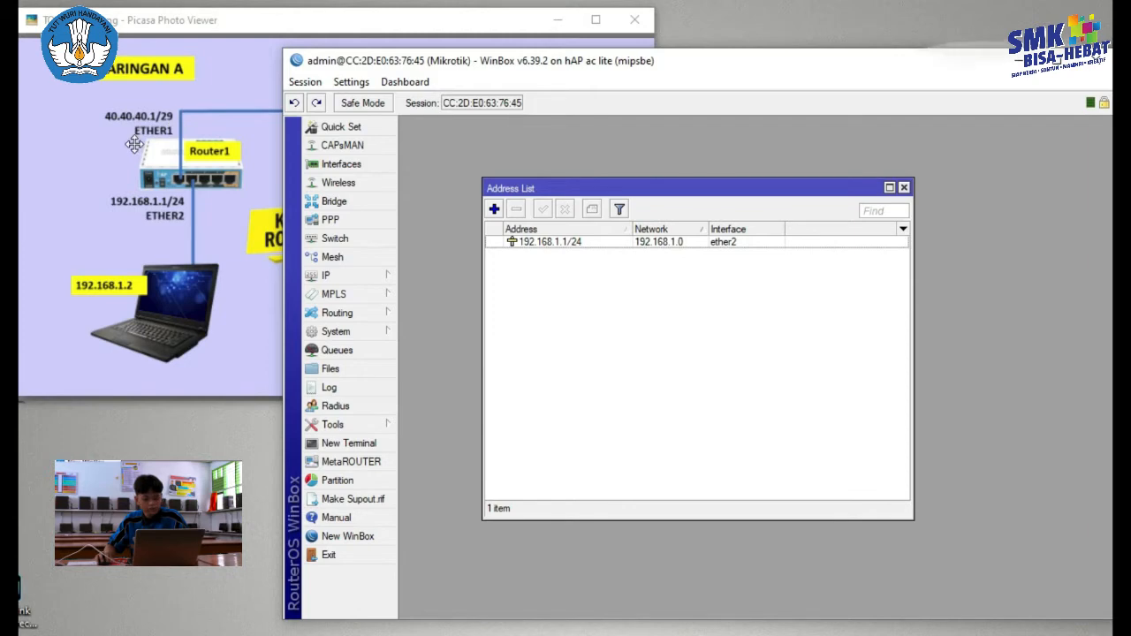
Step: Add the IP address 40.40.40.1/29 on router1's ether1 interface and close the address list
{"action": "left_click", "coordinate": [494, 210]}
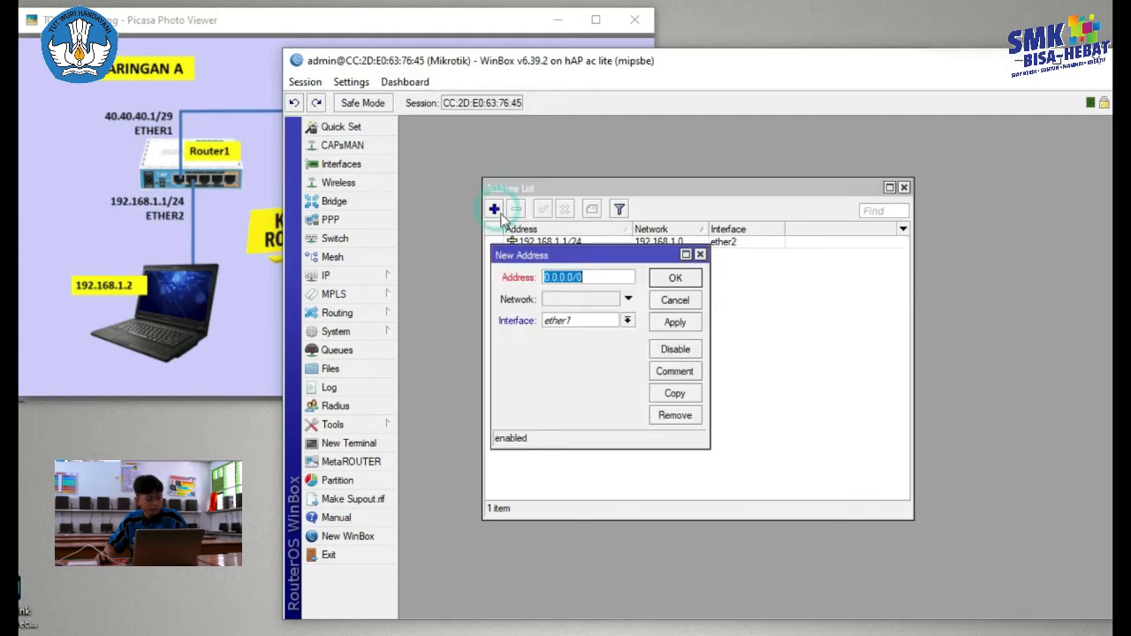
{"action": "type", "text": "4"}
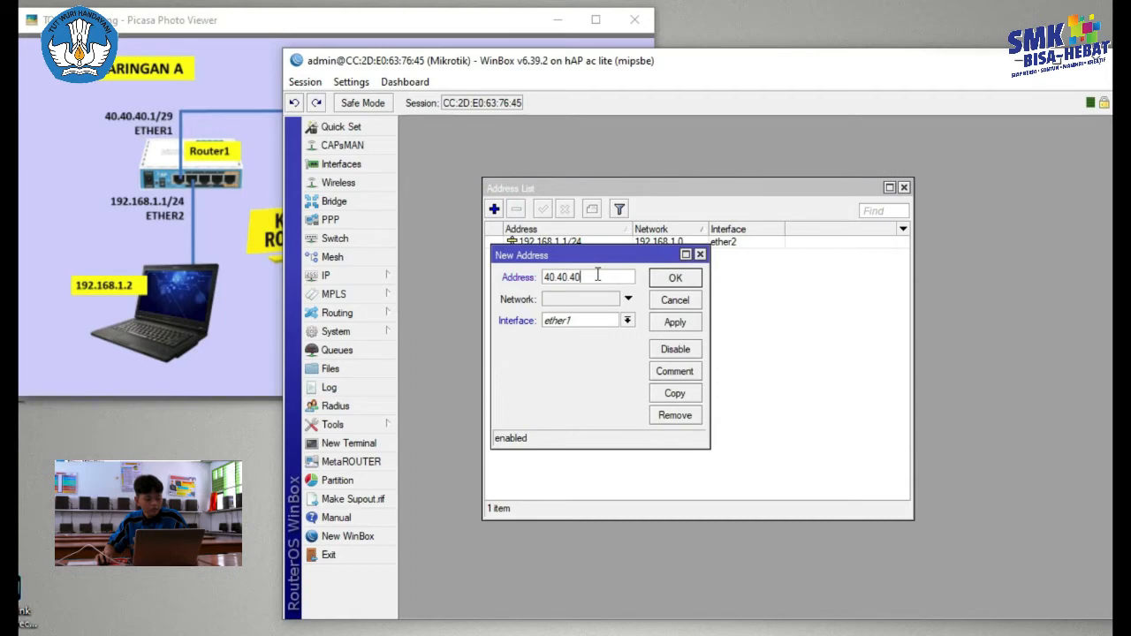
{"action": "type", "text": "0.40.40.1/29"}
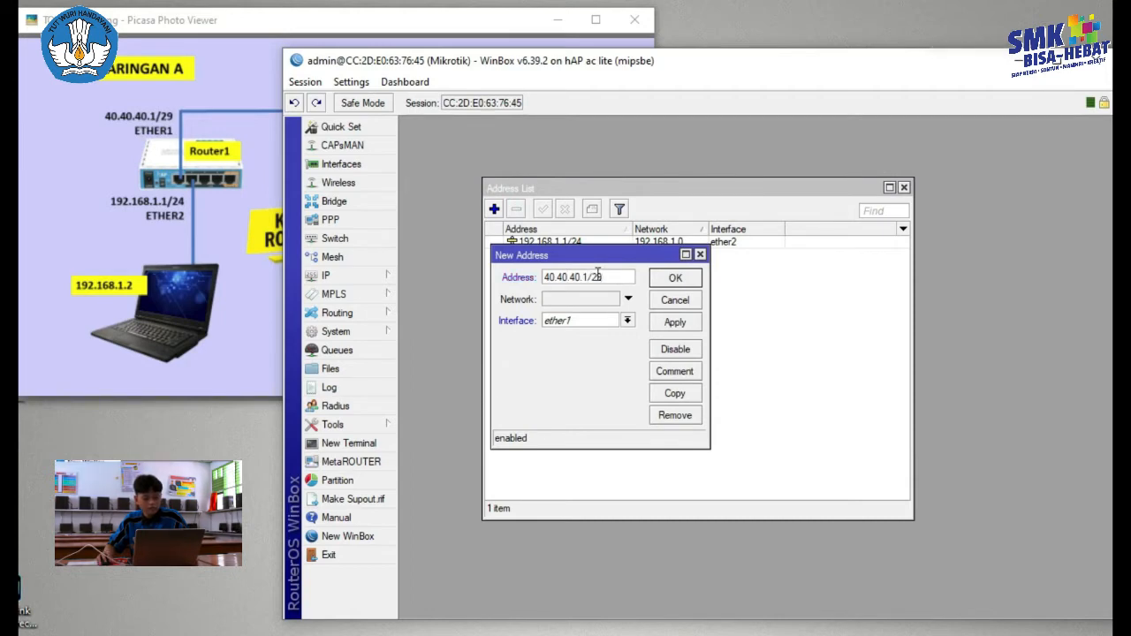
{"action": "left_click", "coordinate": [672, 323]}
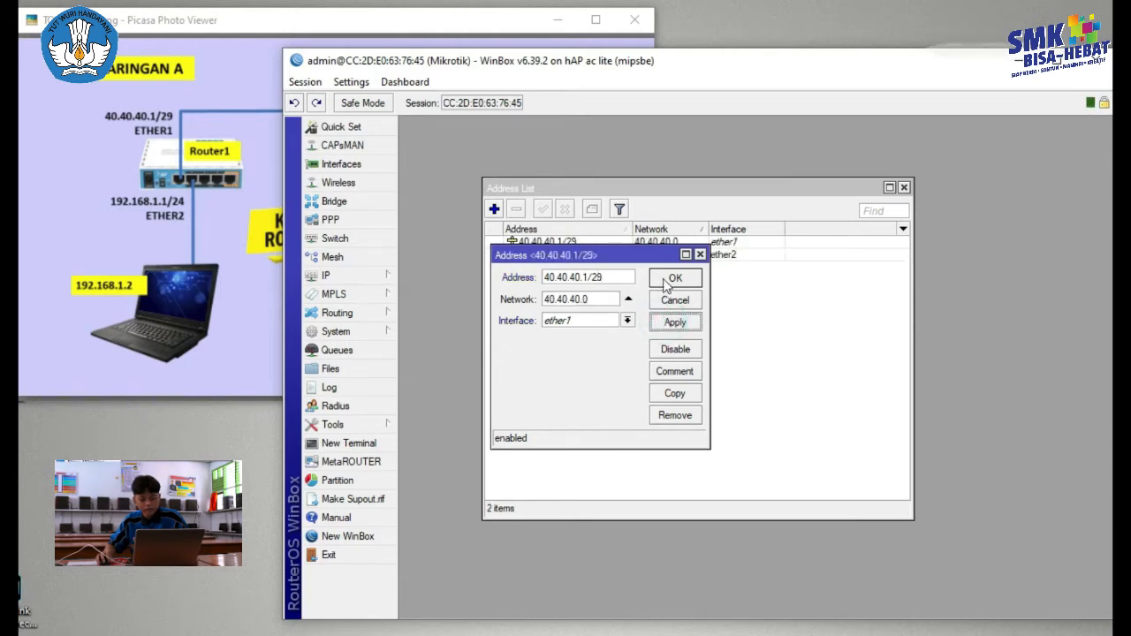
{"action": "left_click", "coordinate": [670, 279]}
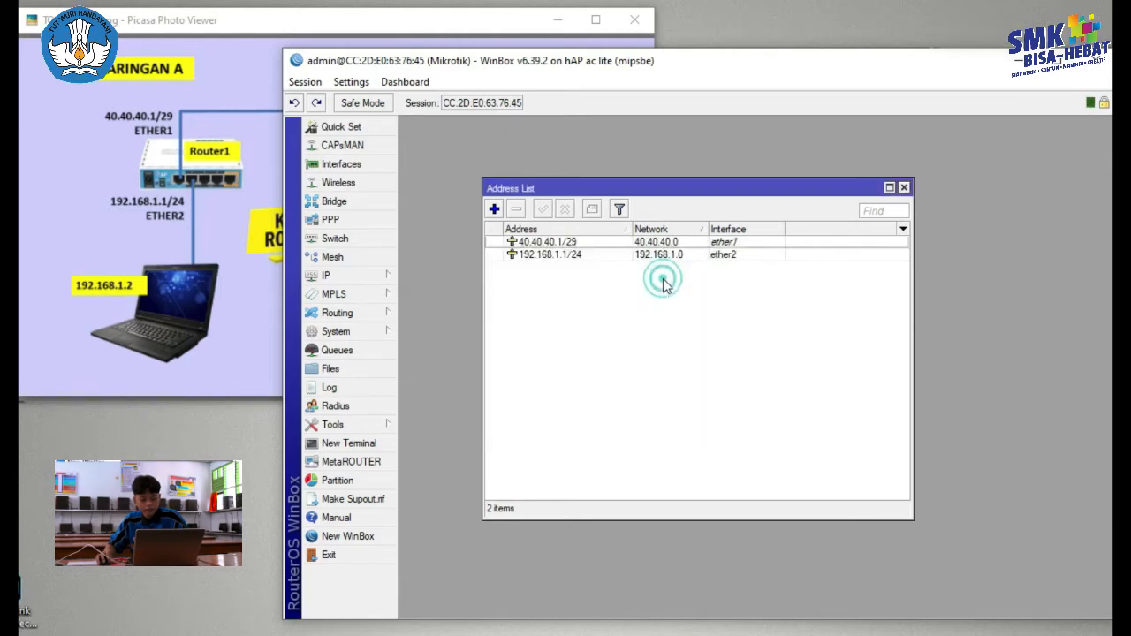
{"action": "left_click", "coordinate": [904, 188]}
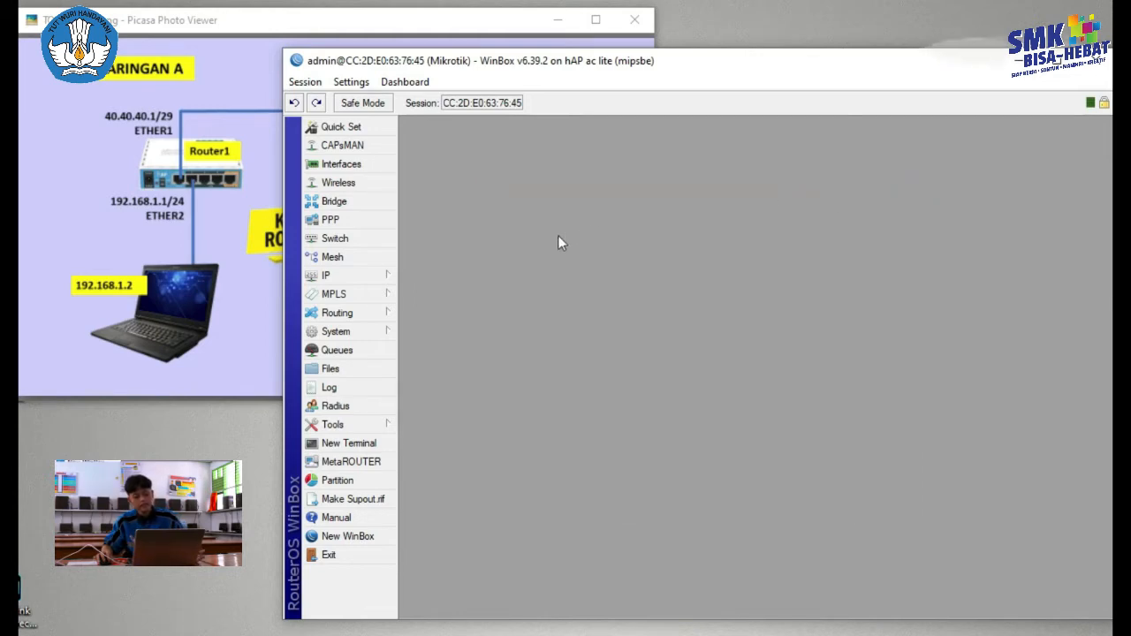
Step: Start a new static route on router1 with destination address 192.168.2.0/24
{"action": "left_click", "coordinate": [352, 275]}
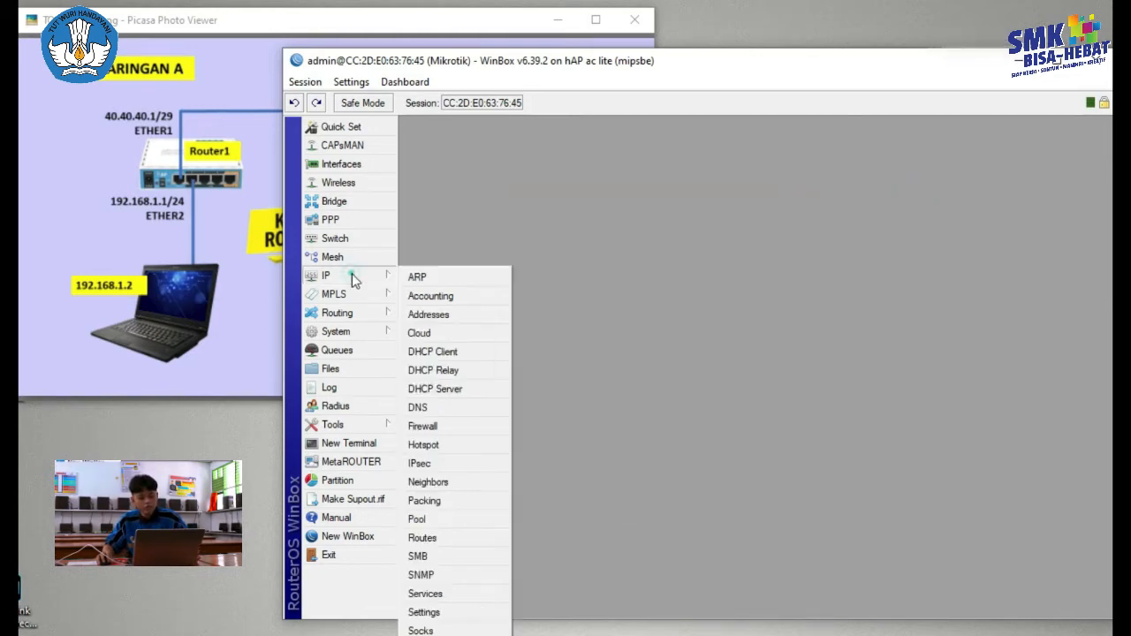
{"action": "left_click", "coordinate": [424, 537]}
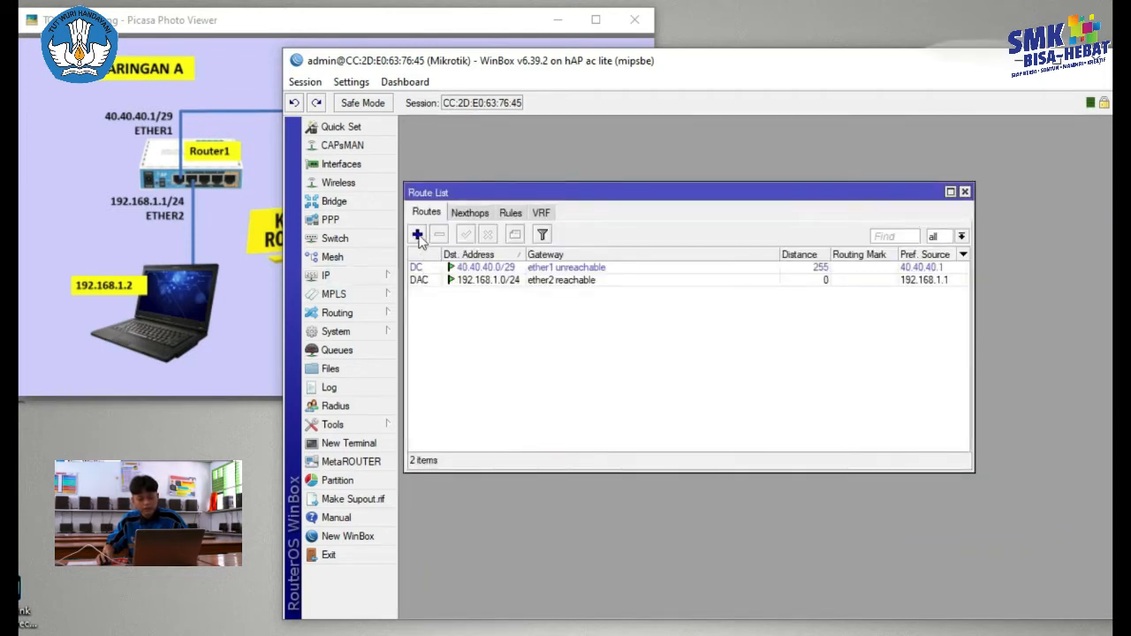
{"action": "left_click", "coordinate": [417, 235]}
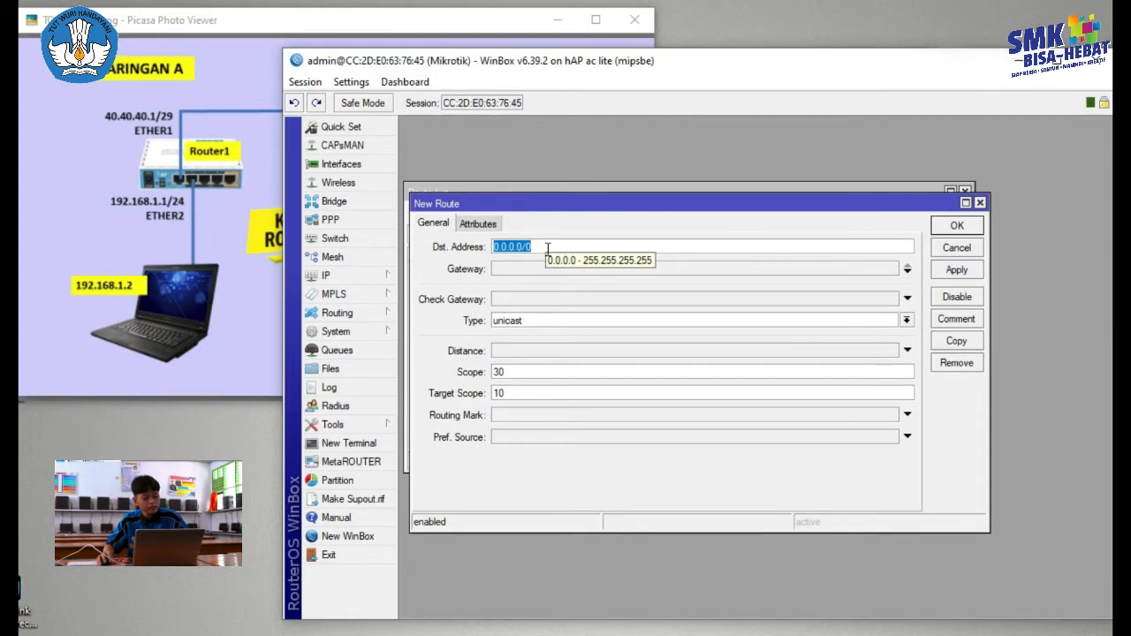
{"action": "left_click", "coordinate": [513, 35]}
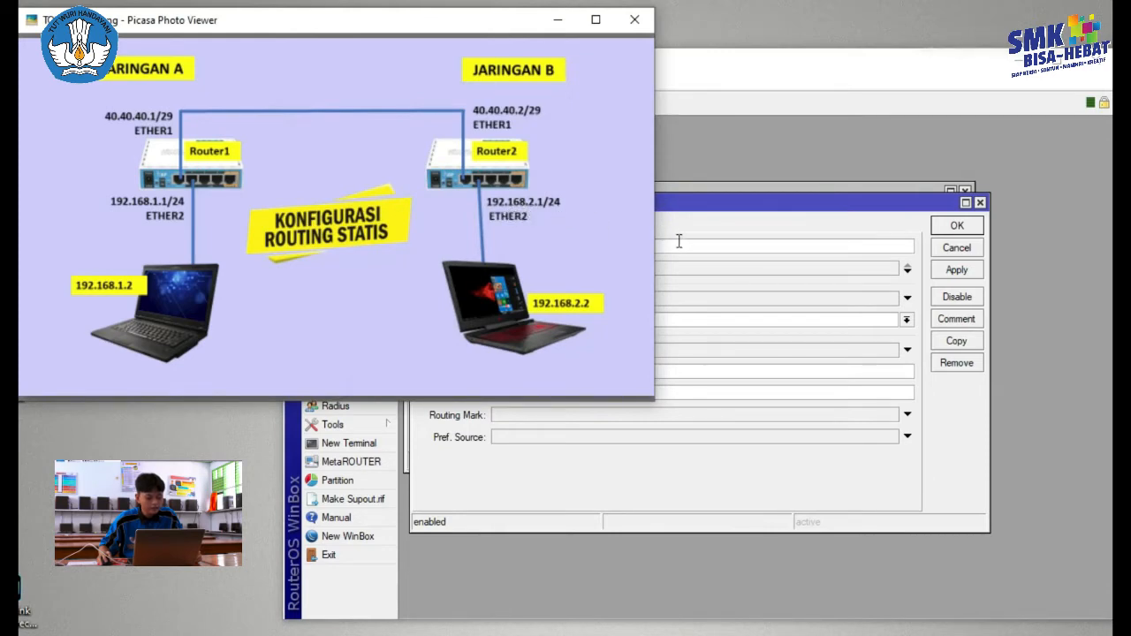
{"action": "left_click", "coordinate": [681, 207]}
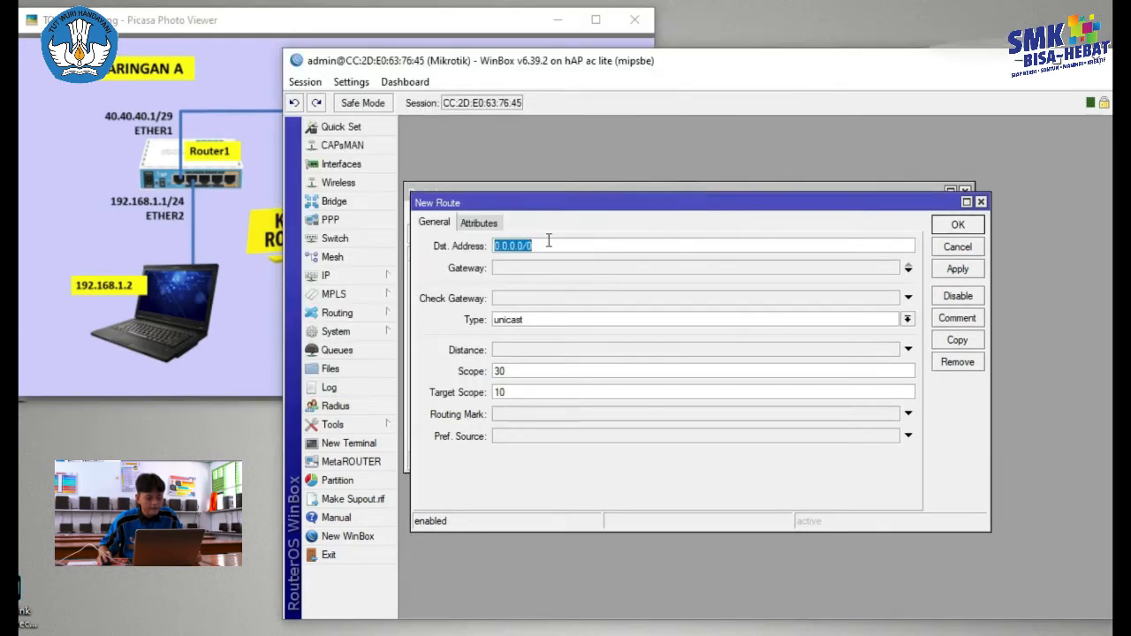
{"action": "type", "text": "192"}
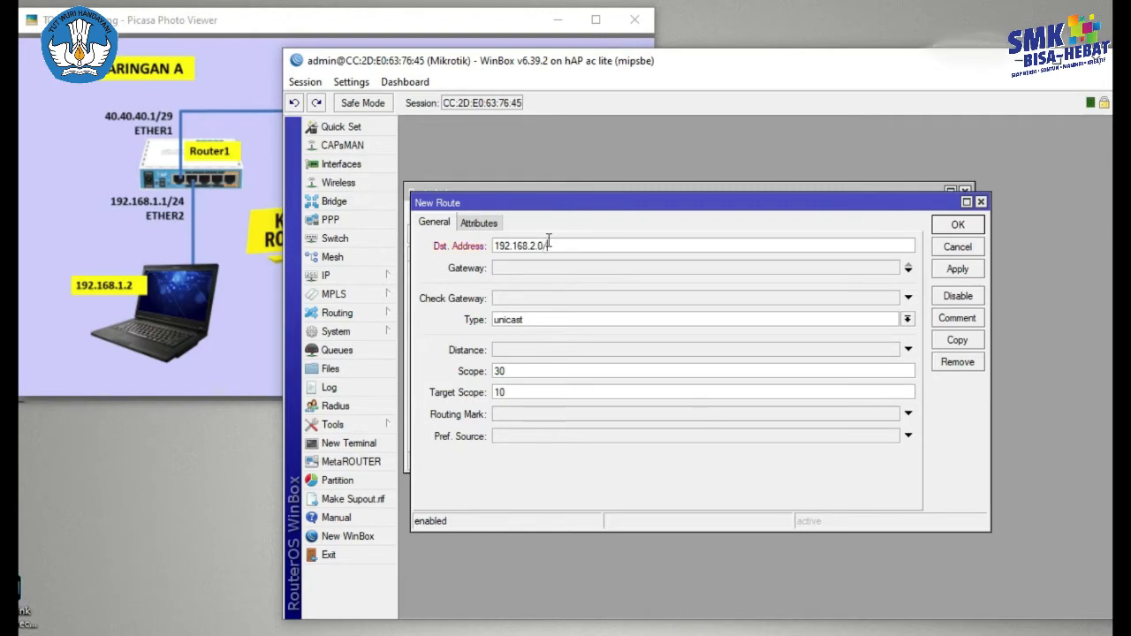
Step: Set the new route's gateway to 40.40.40.2, save the route and close the route list
{"action": "left_click", "coordinate": [509, 266]}
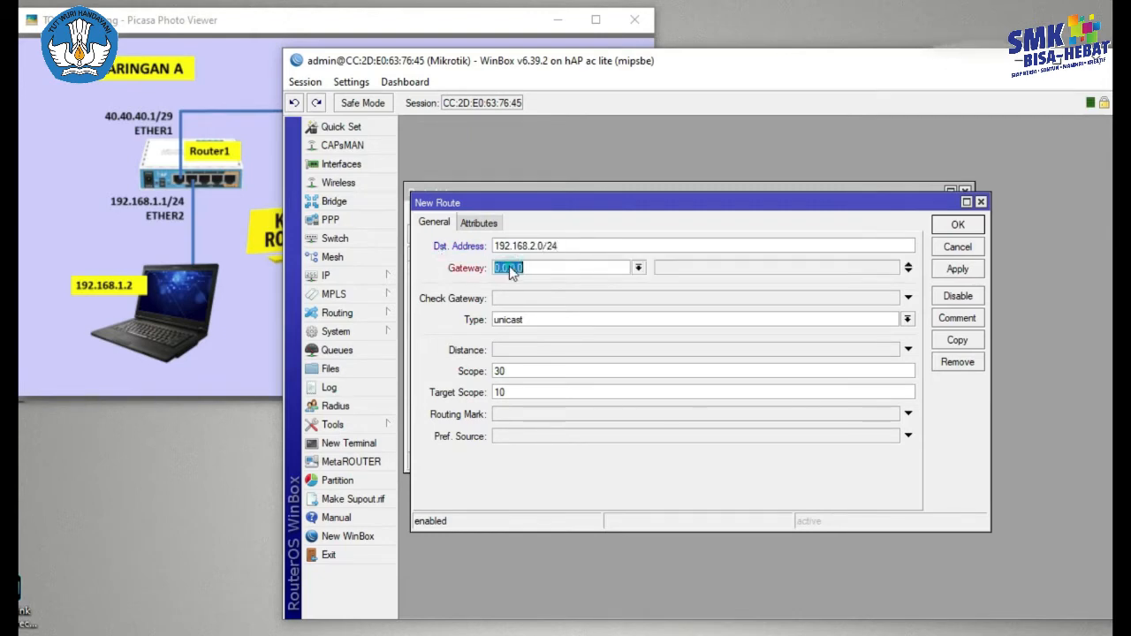
{"action": "left_click", "coordinate": [332, 26]}
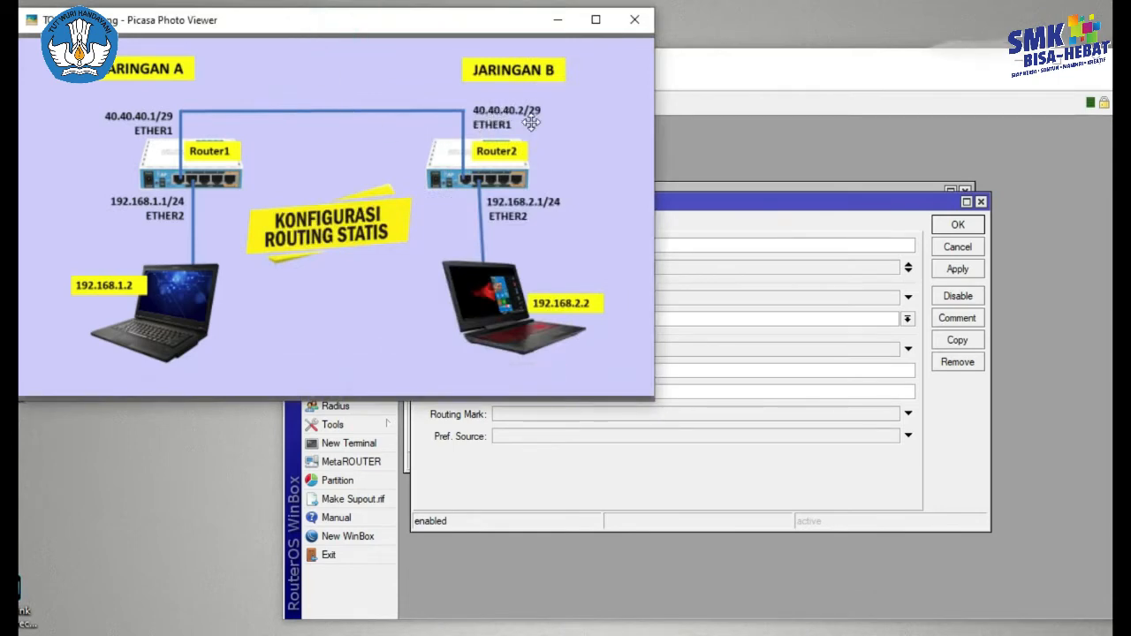
{"action": "left_click", "coordinate": [740, 203]}
{"action": "left_click", "coordinate": [555, 268]}
{"action": "double_click", "coordinate": [555, 270]}
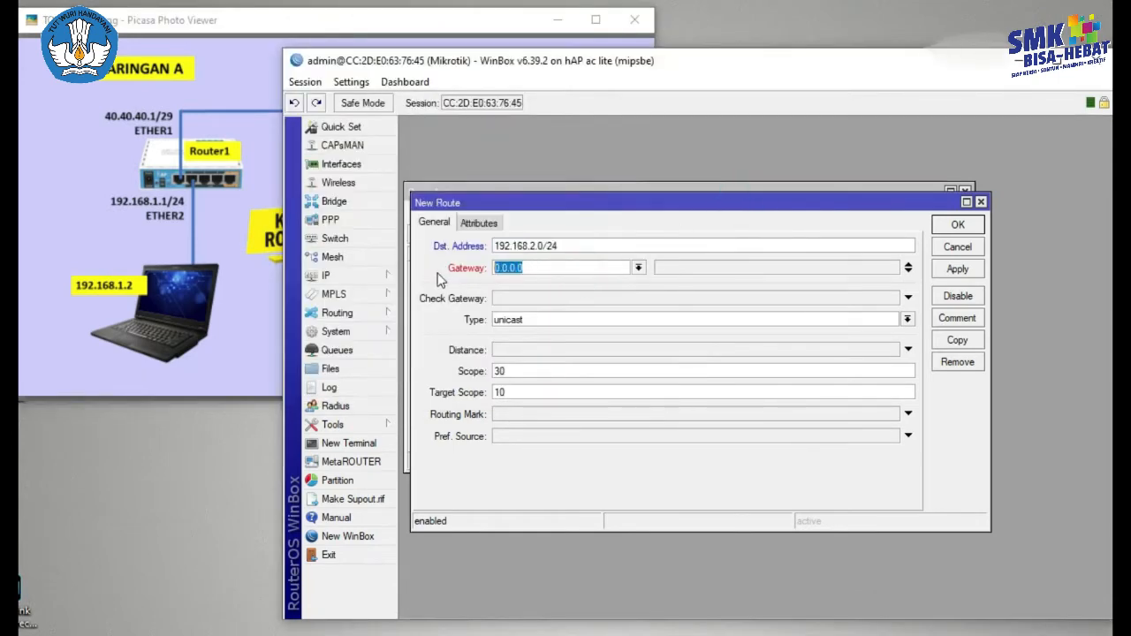
{"action": "type", "text": "40"}
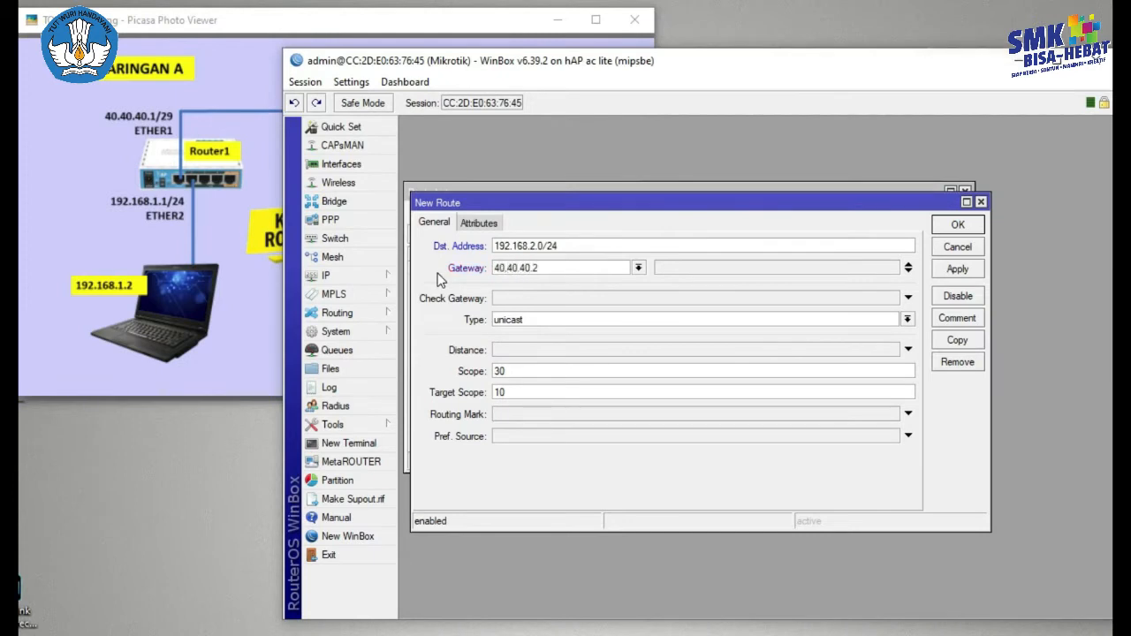
{"action": "left_click", "coordinate": [947, 227]}
{"action": "left_click", "coordinate": [965, 192]}
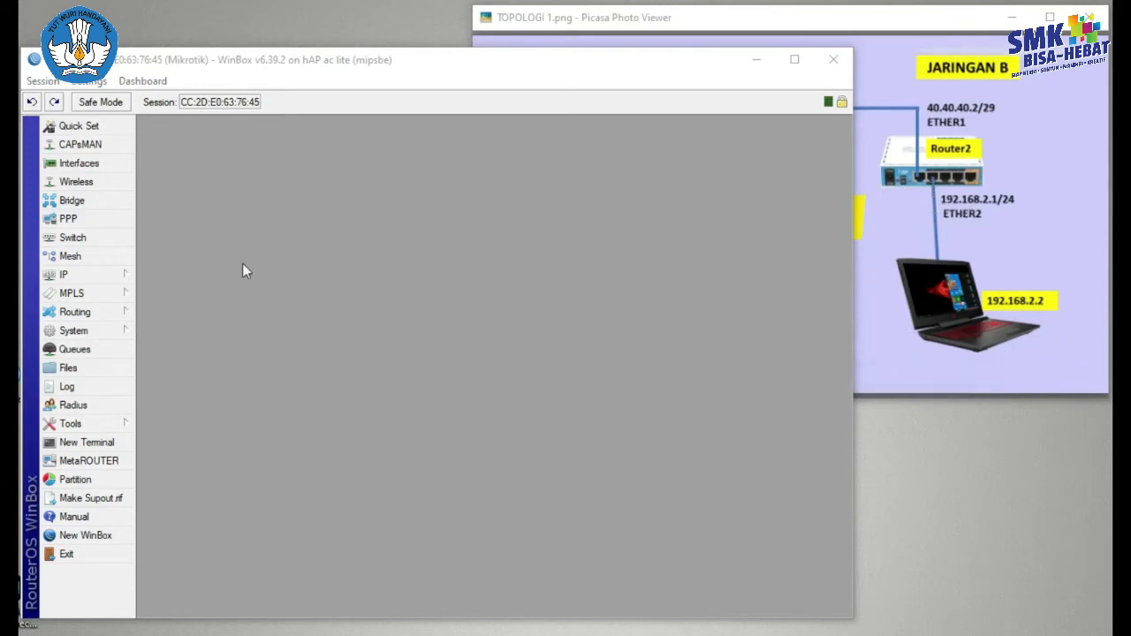
Step: Add the IP address 192.168.2.1/24 on router2's ether2 interface
{"action": "left_click", "coordinate": [100, 274]}
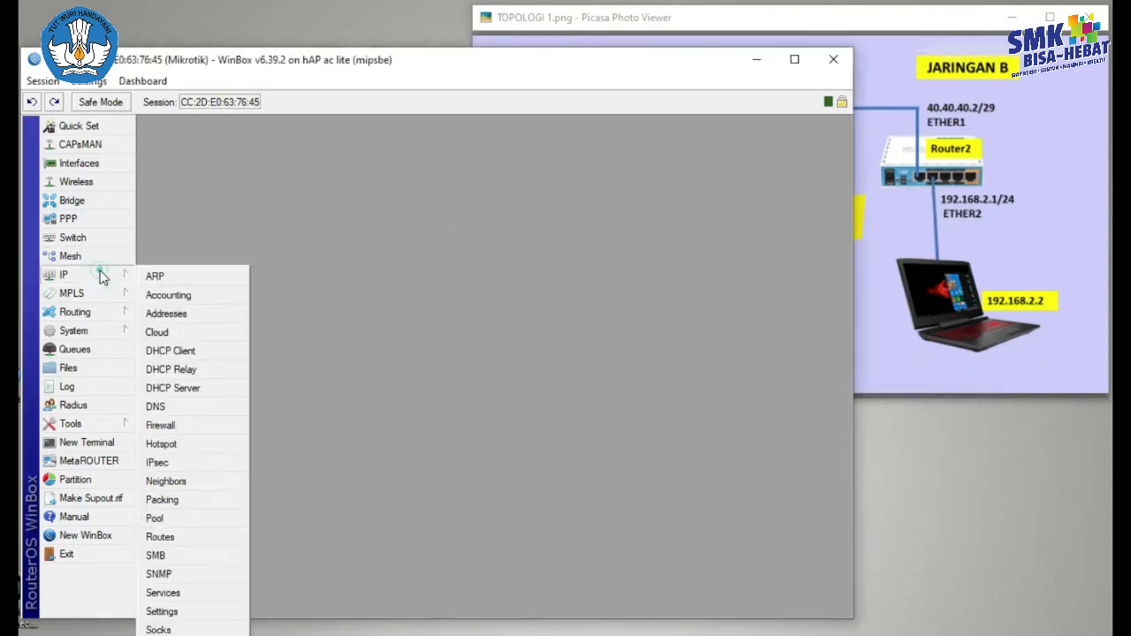
{"action": "left_click", "coordinate": [168, 316]}
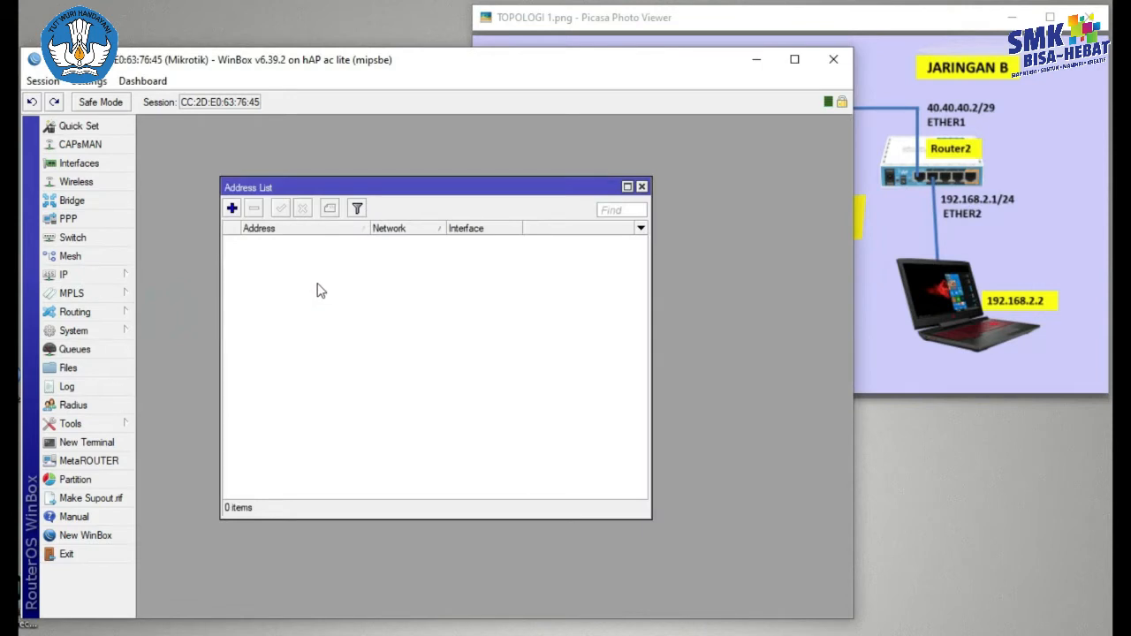
{"action": "left_click", "coordinate": [233, 209]}
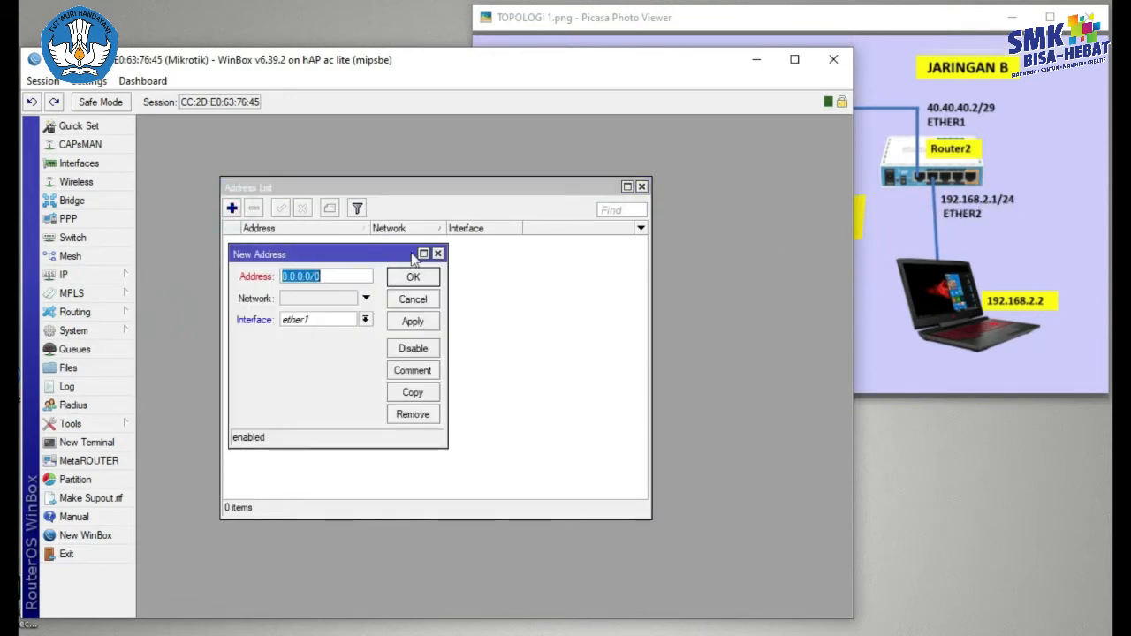
{"action": "type", "text": "192.168.2.1/24"}
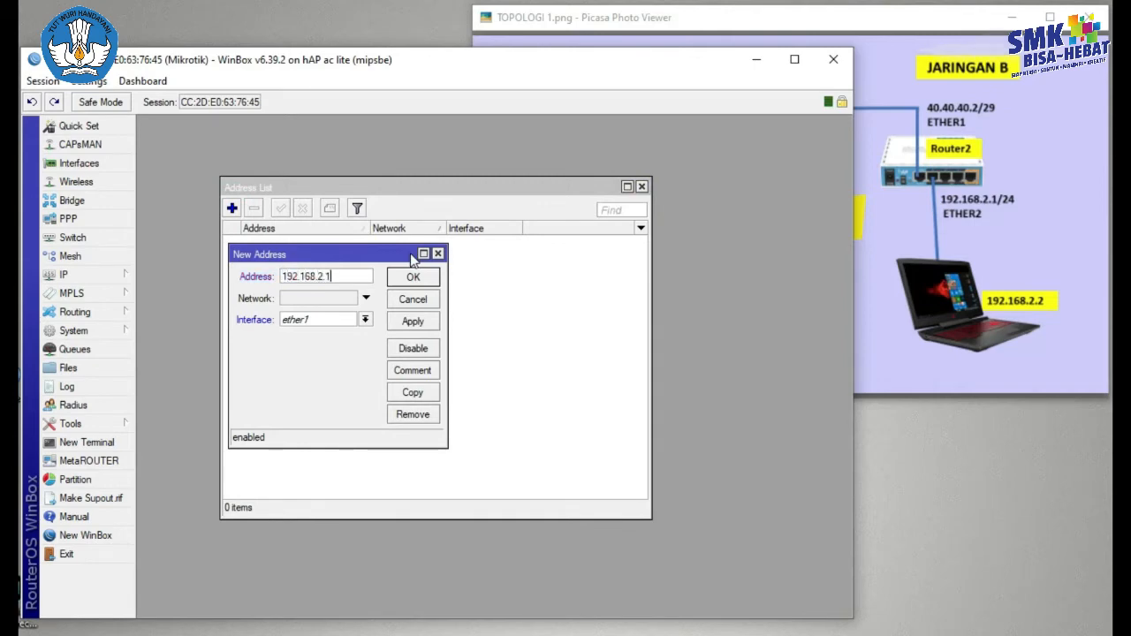
{"action": "left_click", "coordinate": [366, 321]}
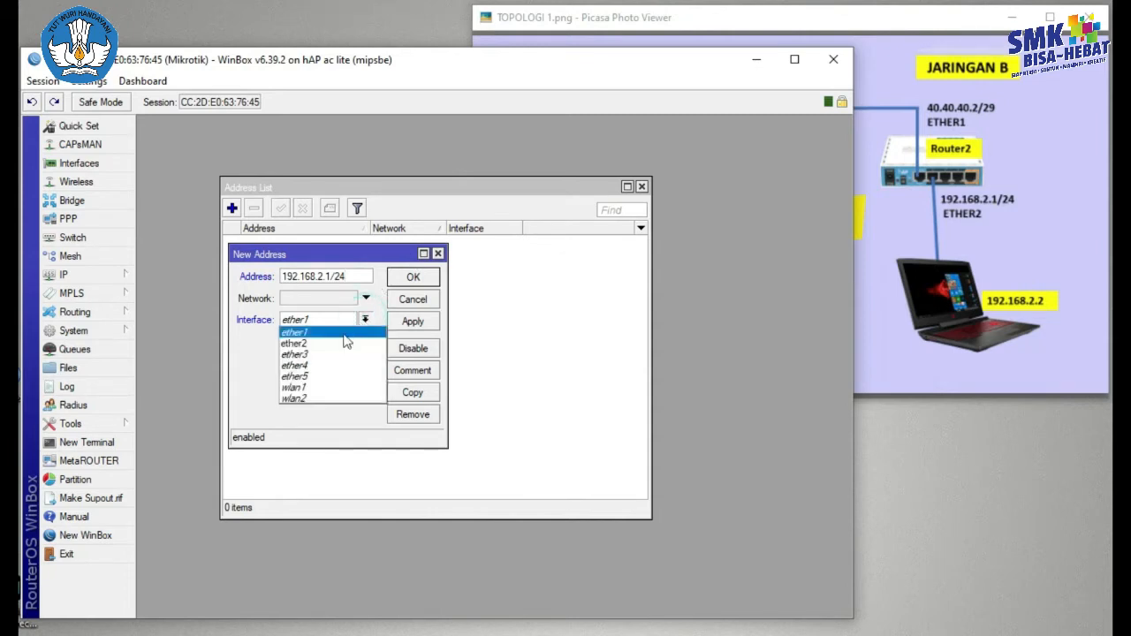
{"action": "left_click", "coordinate": [326, 343]}
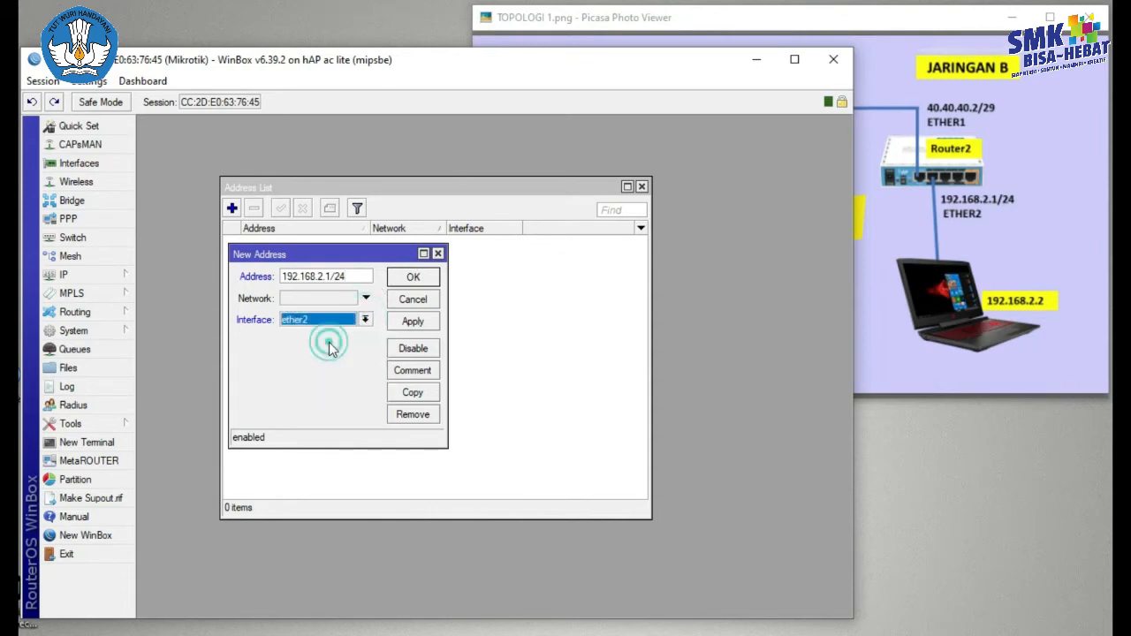
{"action": "left_click", "coordinate": [412, 277]}
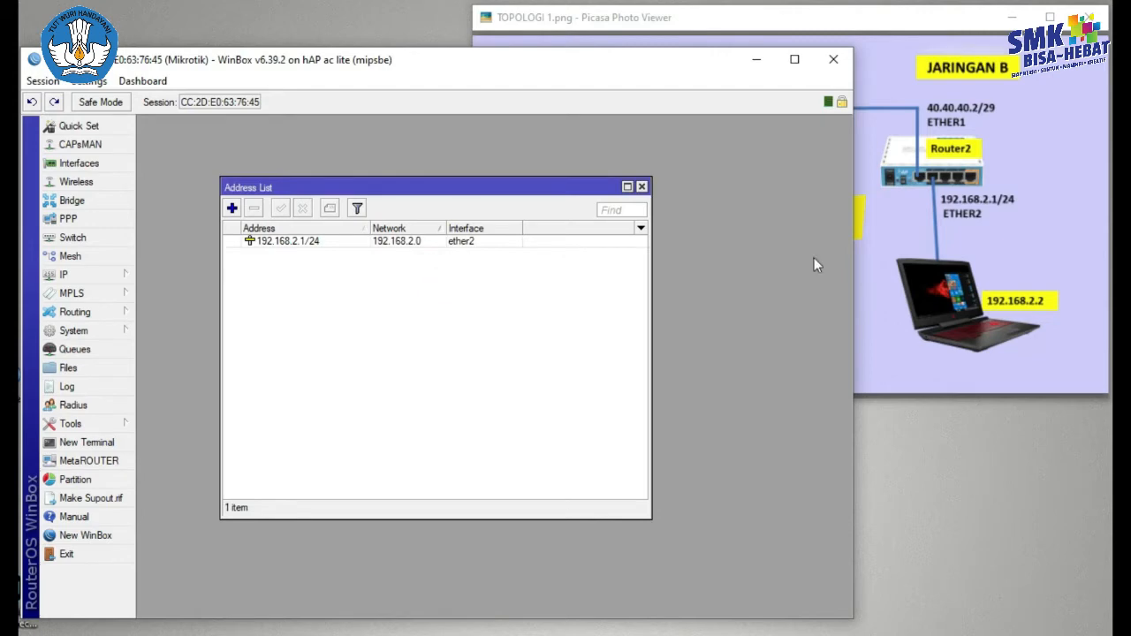
Step: Add the IP address 40.40.40.2/29 on router2's ether1 interface and close the address list
{"action": "left_click", "coordinate": [231, 209]}
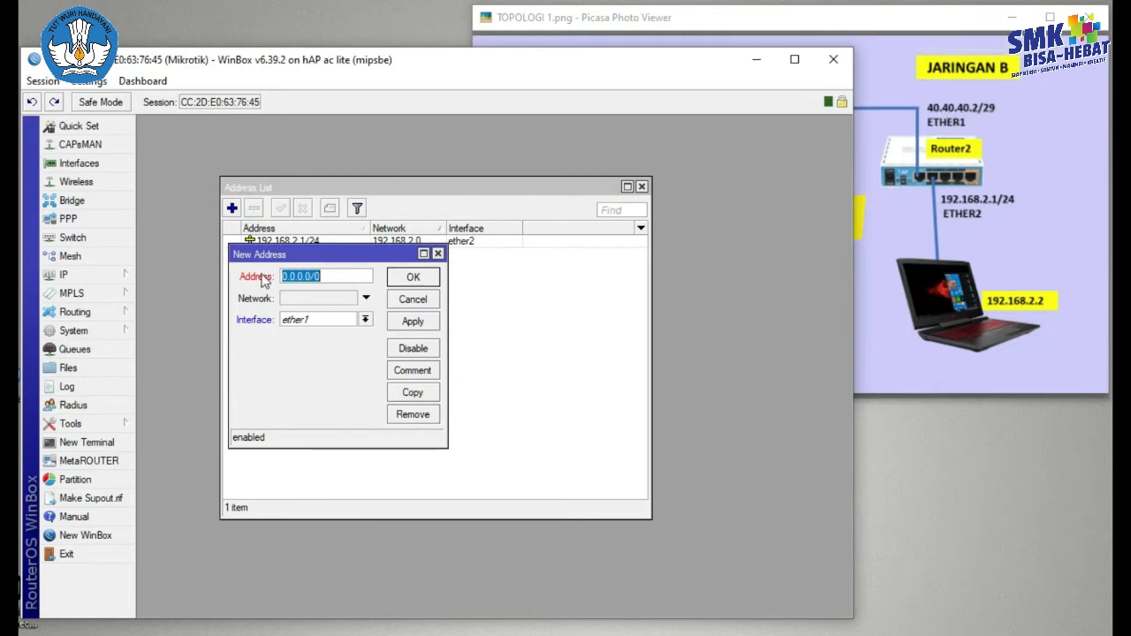
{"action": "type", "text": "40"}
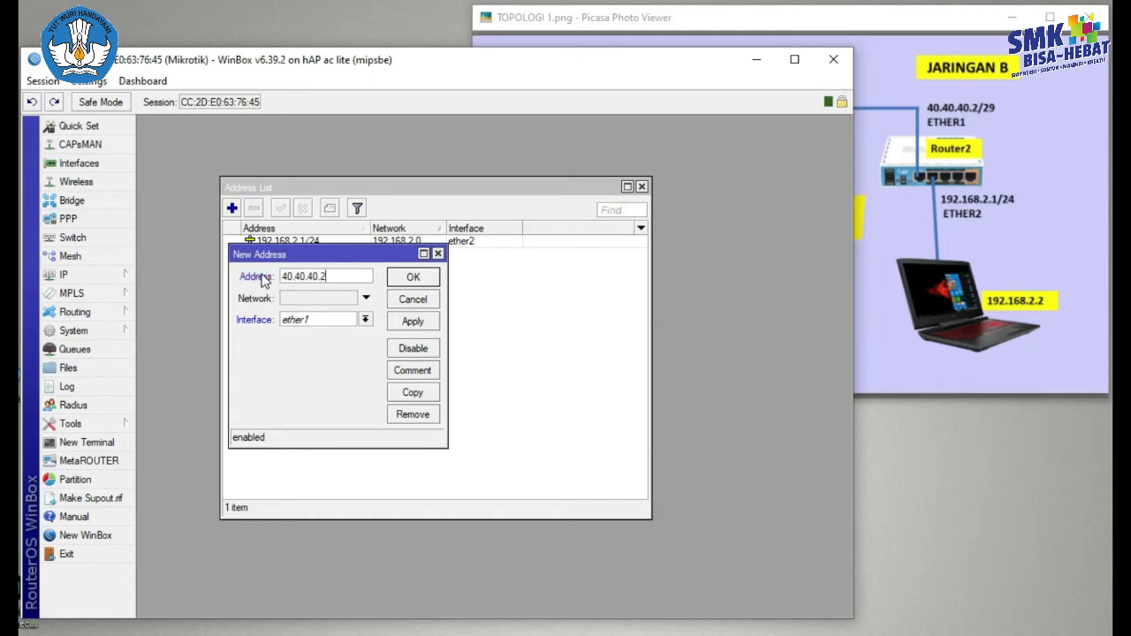
{"action": "type", "text": ".40.40.2/29"}
{"action": "left_click", "coordinate": [365, 319]}
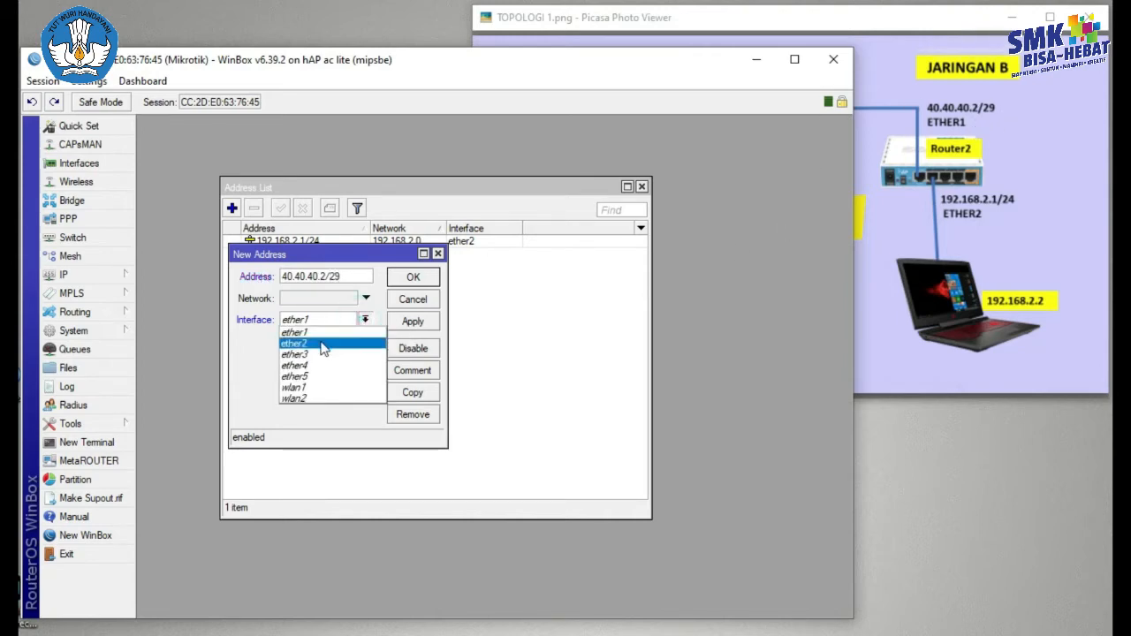
{"action": "left_click", "coordinate": [301, 332]}
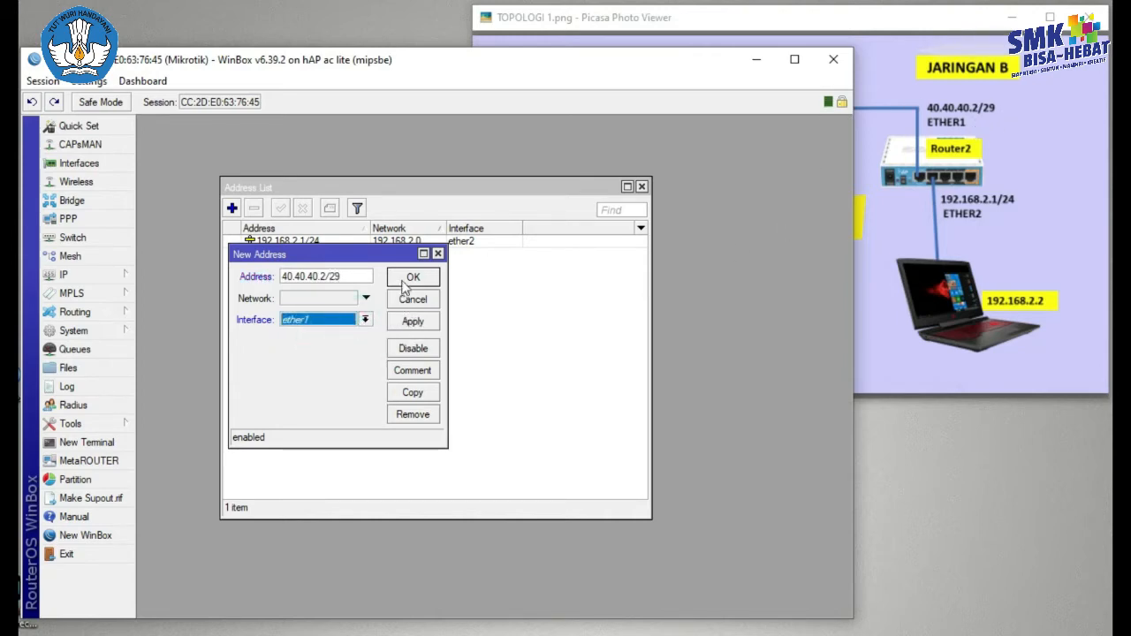
{"action": "left_click", "coordinate": [412, 276]}
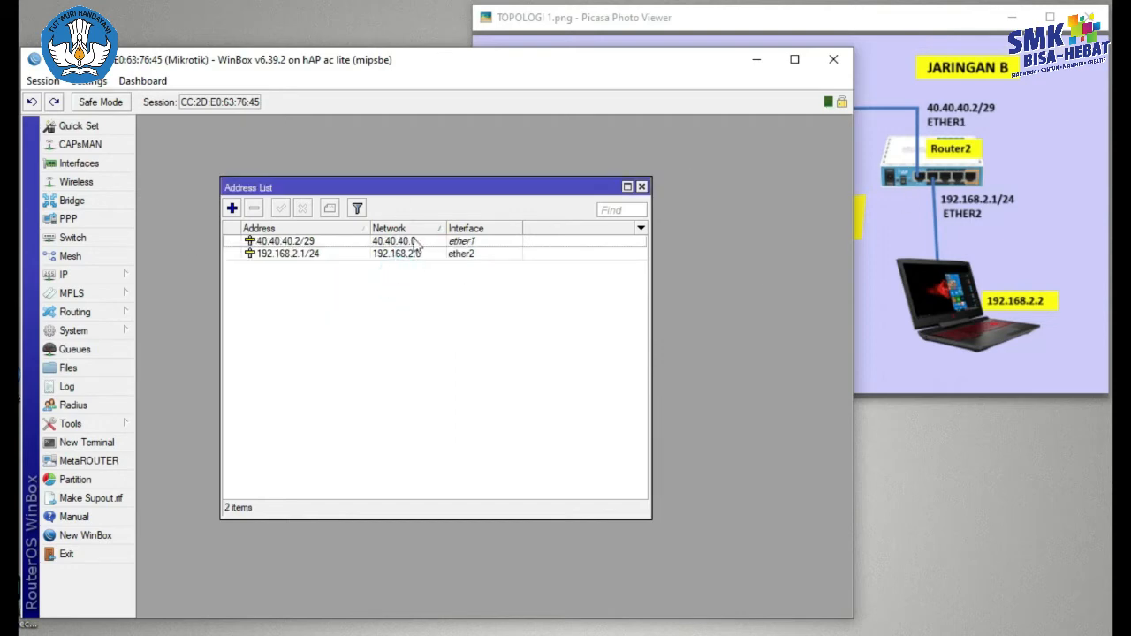
{"action": "left_click", "coordinate": [641, 188]}
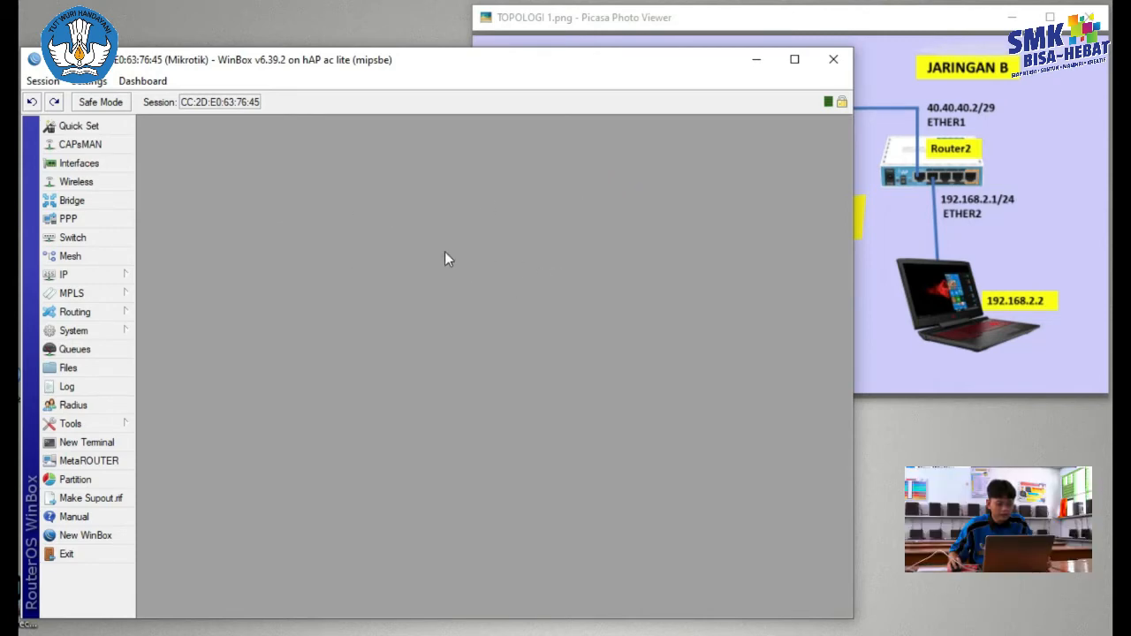
Step: Start a new static route on router2 with destination address 192.168.1.0/24, consulting the topology image for the remote network
{"action": "left_click", "coordinate": [87, 276]}
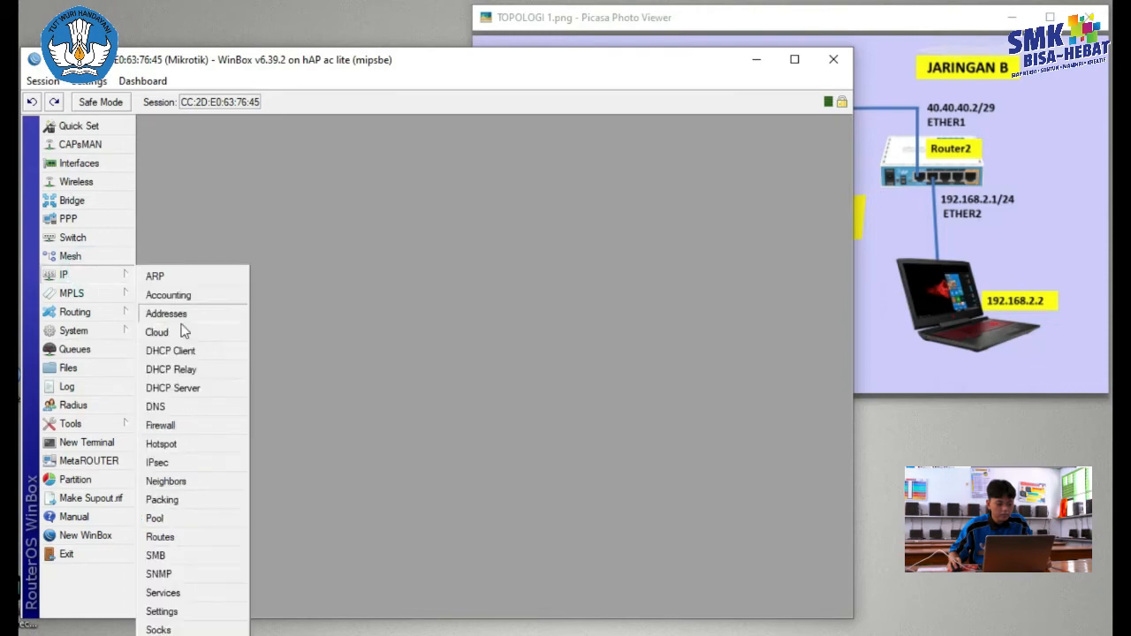
{"action": "left_click", "coordinate": [168, 536]}
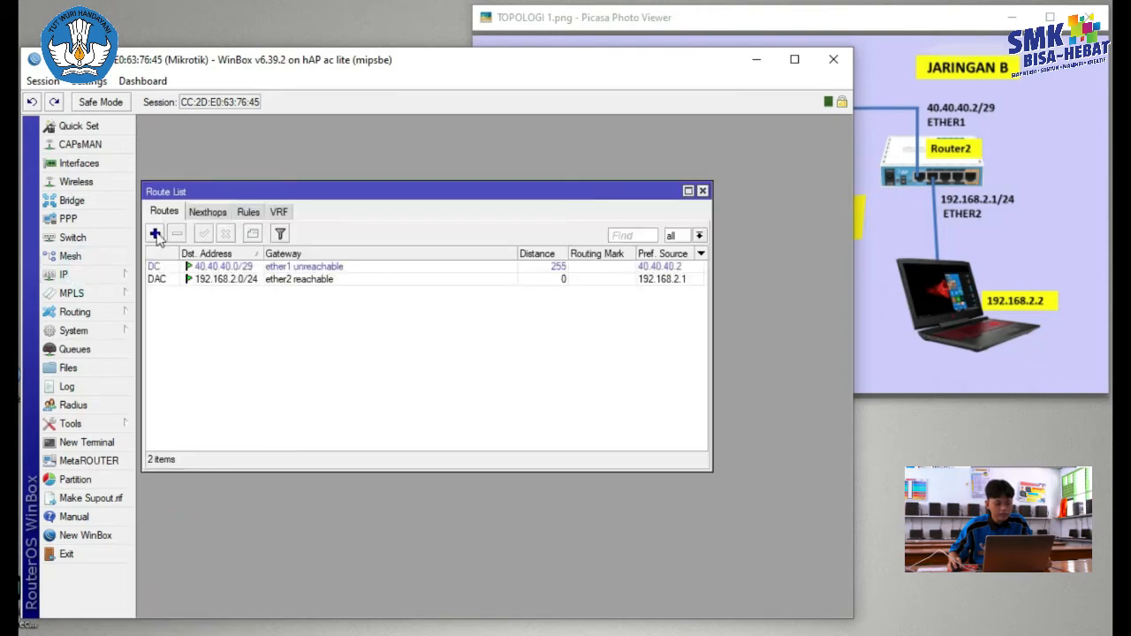
{"action": "left_click", "coordinate": [155, 234]}
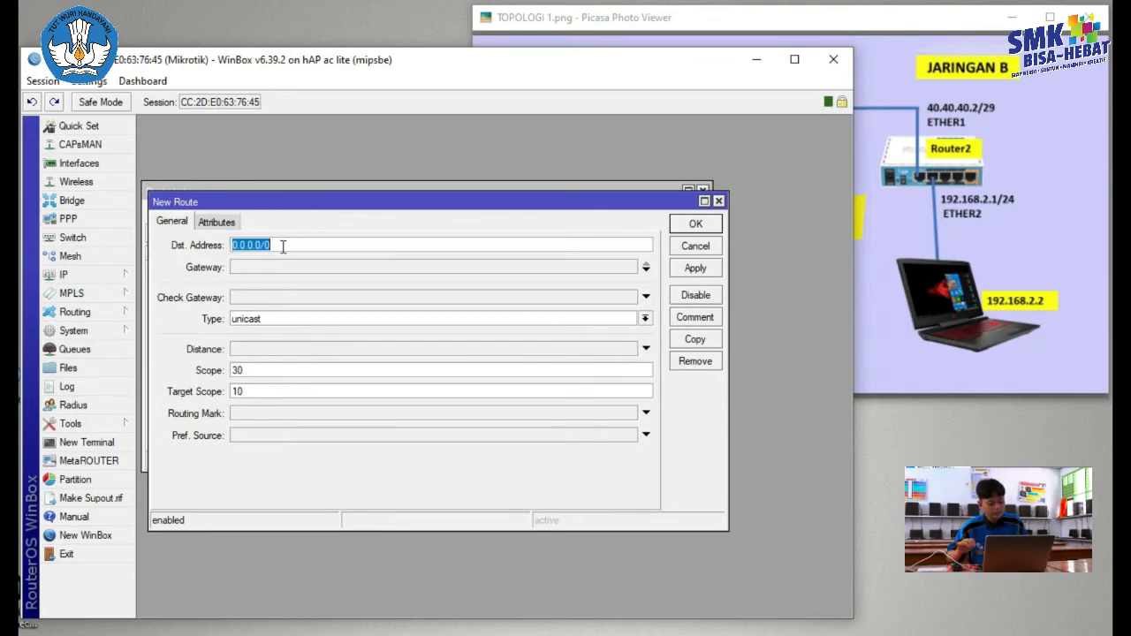
{"action": "left_click", "coordinate": [625, 25]}
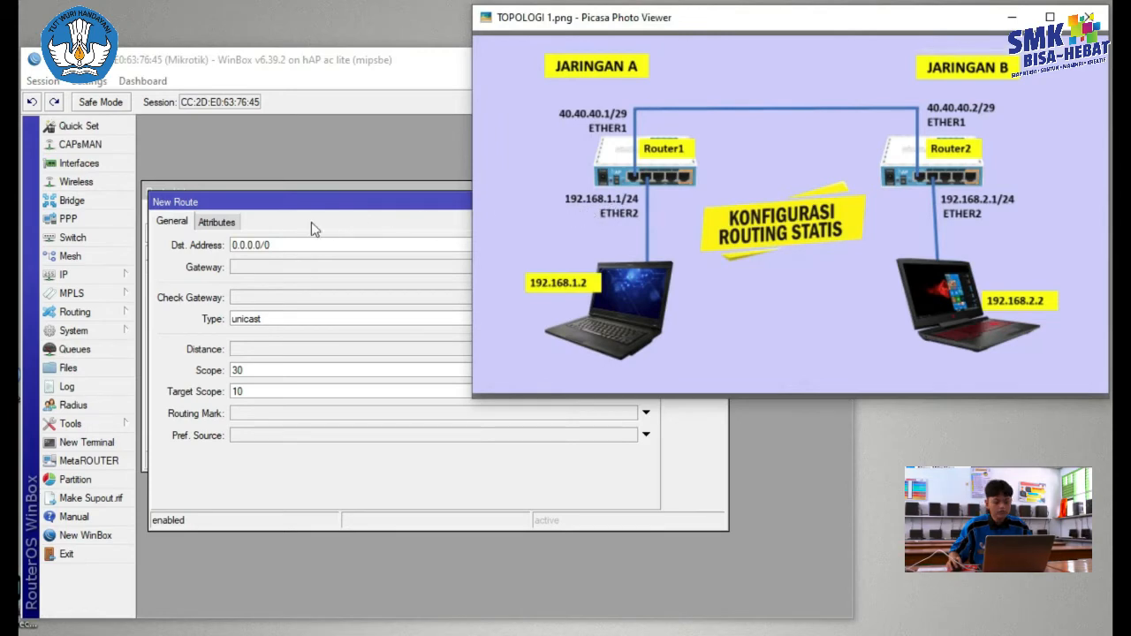
{"action": "left_click_drag", "start_coordinate": [284, 236], "coordinate": [211, 240]}
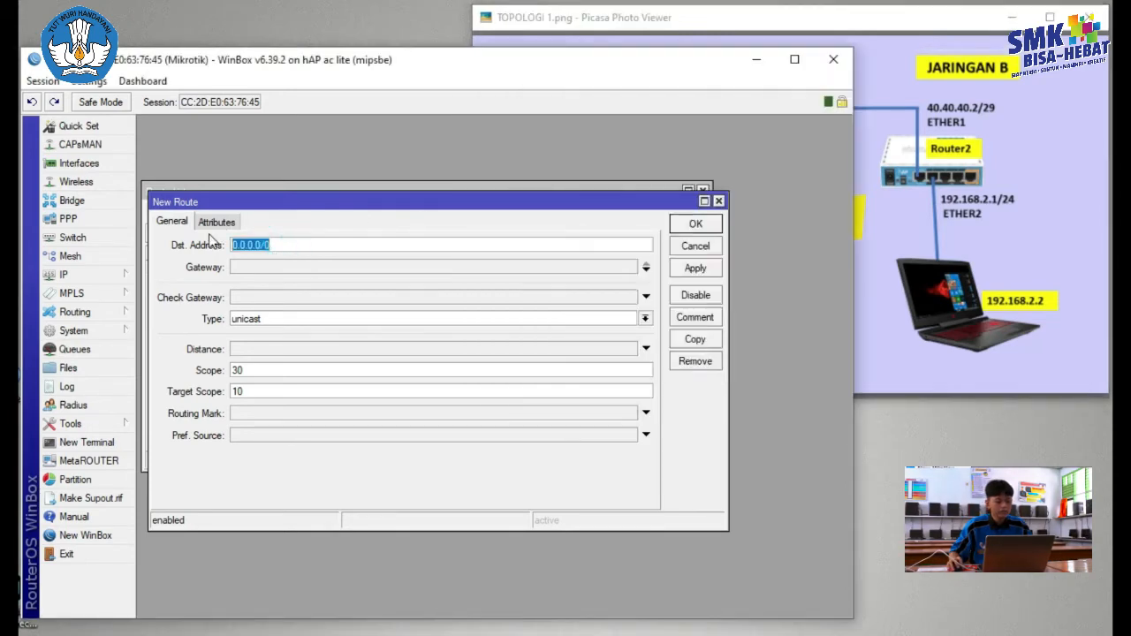
{"action": "type", "text": "192.168.1."}
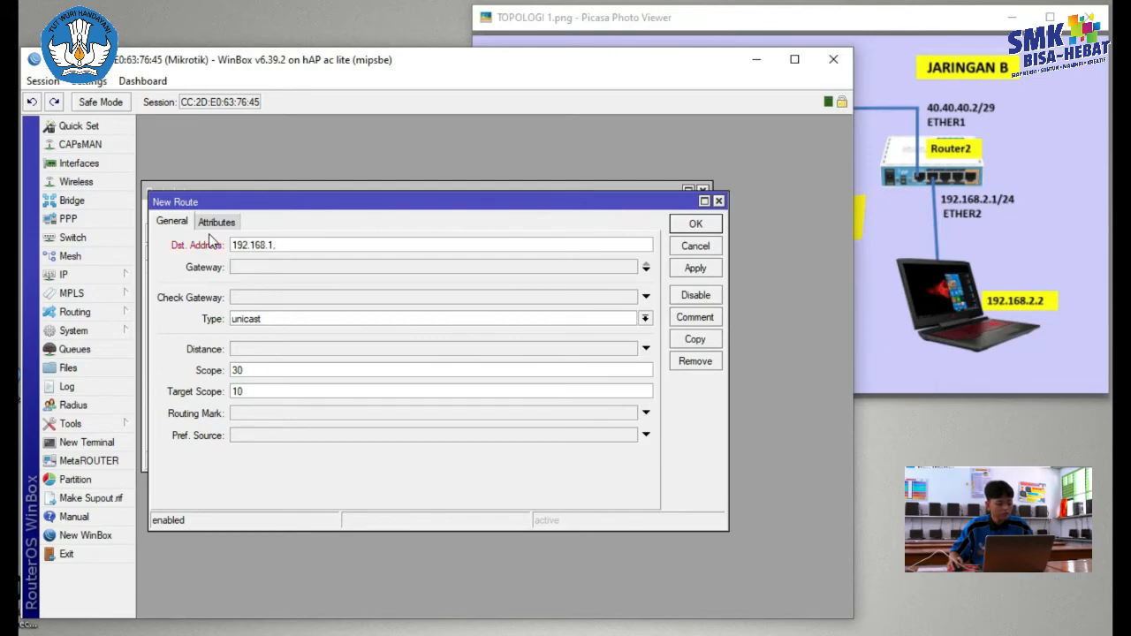
{"action": "type", "text": "0/24"}
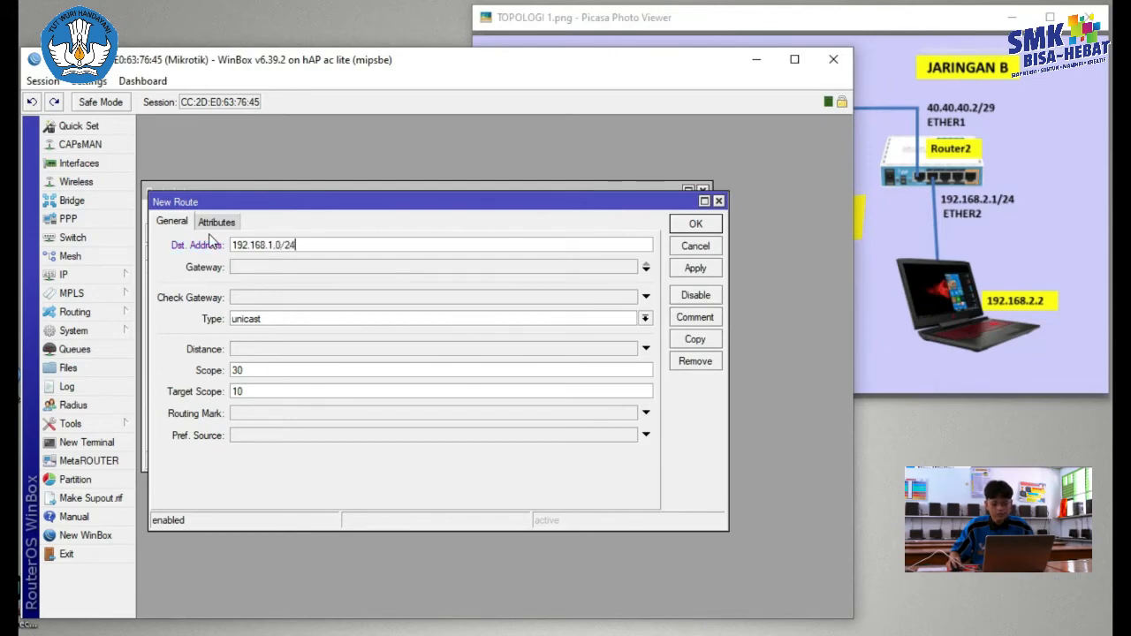
Step: Set the new route's gateway to 40.40.40.1, save the route and close the route list
{"action": "left_click", "coordinate": [254, 270]}
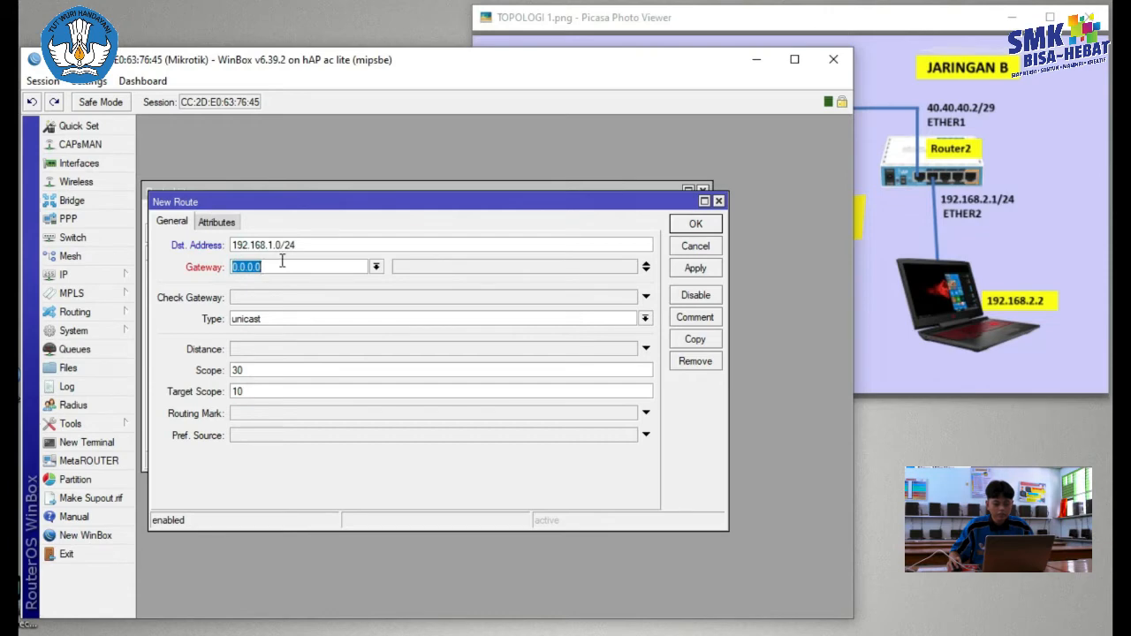
{"action": "left_click", "coordinate": [518, 22]}
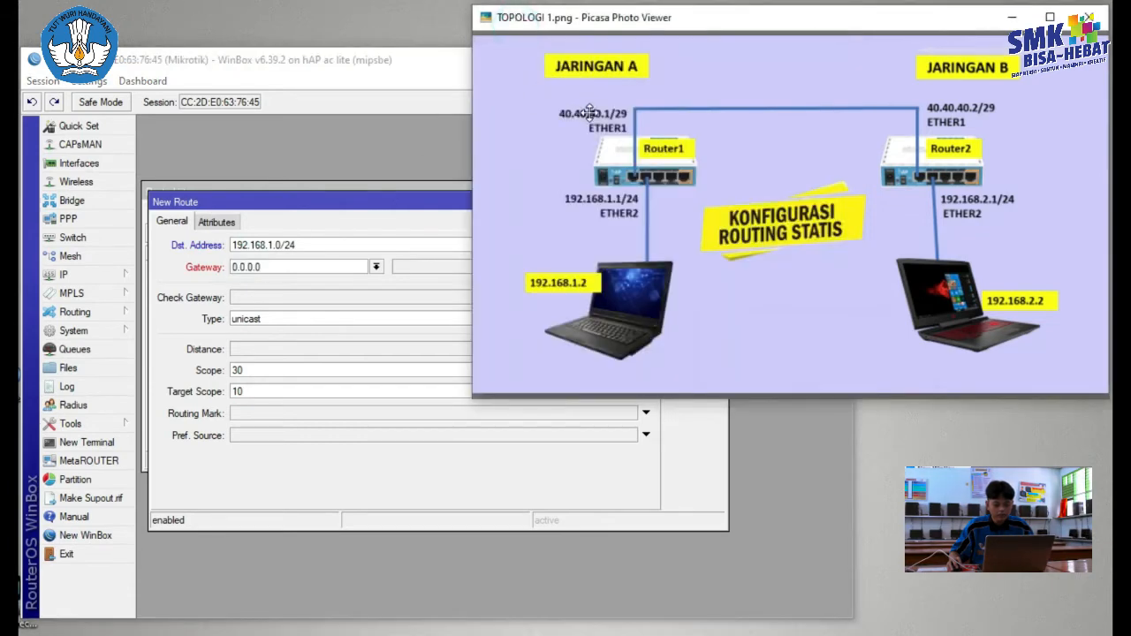
{"action": "left_click", "coordinate": [305, 266]}
{"action": "type", "text": "40"}
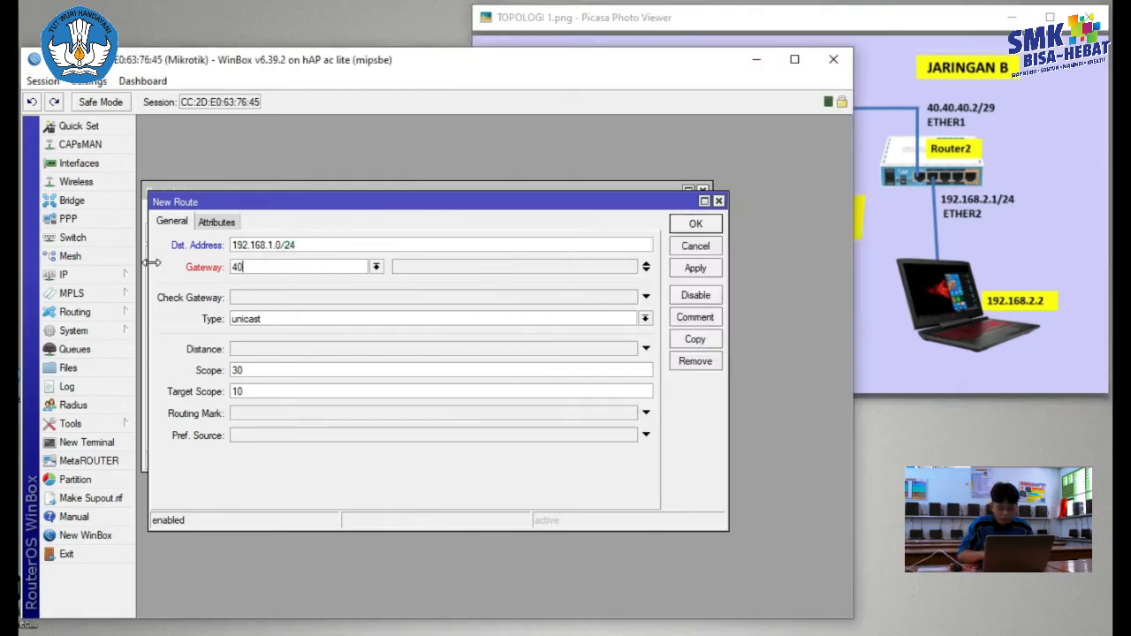
{"action": "type", "text": ".40.40.1"}
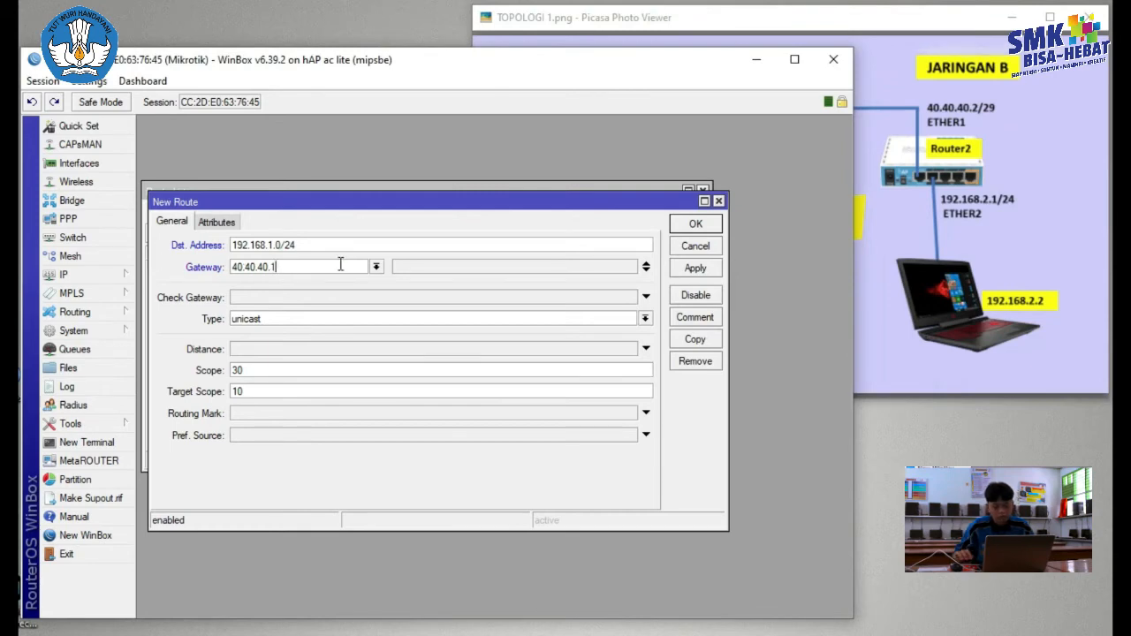
{"action": "left_click", "coordinate": [696, 224]}
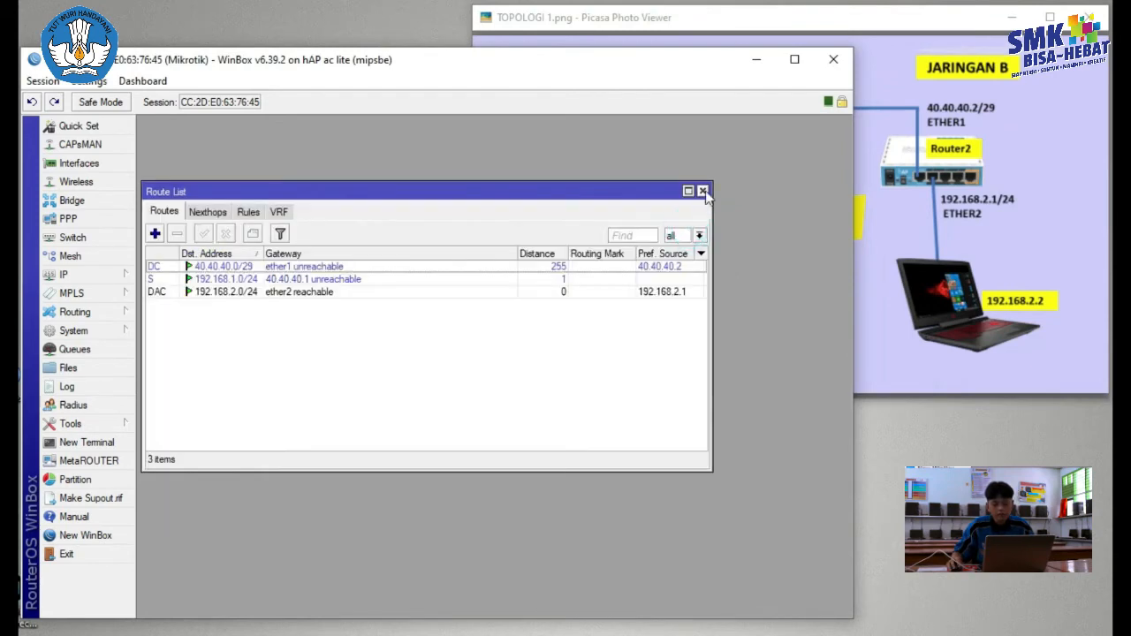
{"action": "left_click", "coordinate": [705, 191]}
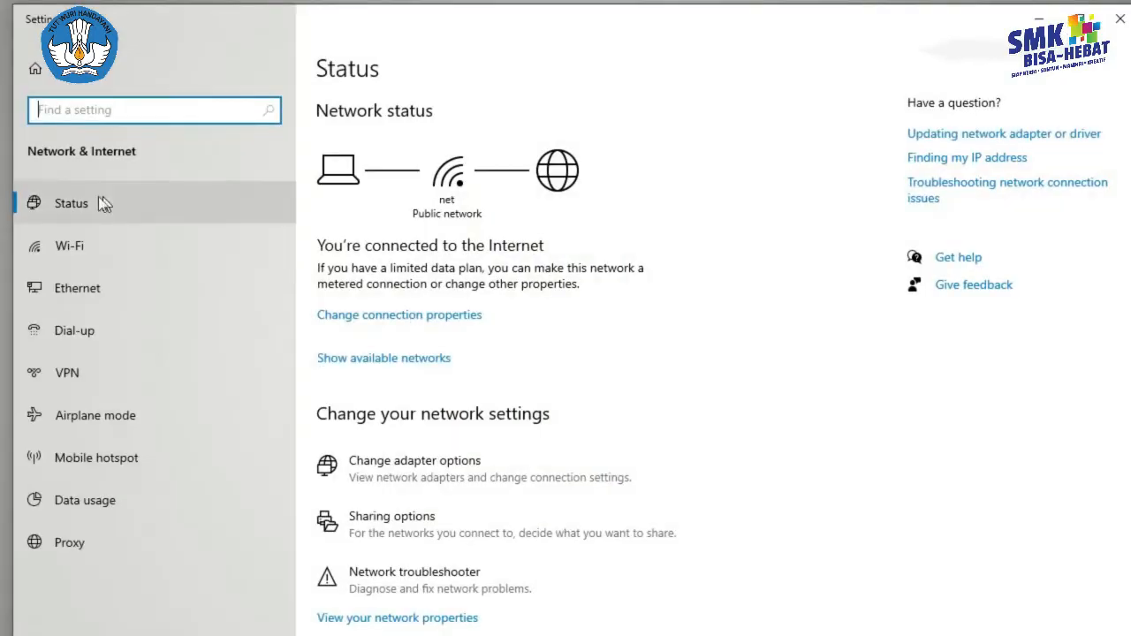
Step: In the Windows network settings, open the Internet Protocol Version 4 (TCP/IPv4) properties of the Ethernet adapter
{"action": "left_click", "coordinate": [73, 290]}
{"action": "left_click", "coordinate": [948, 128]}
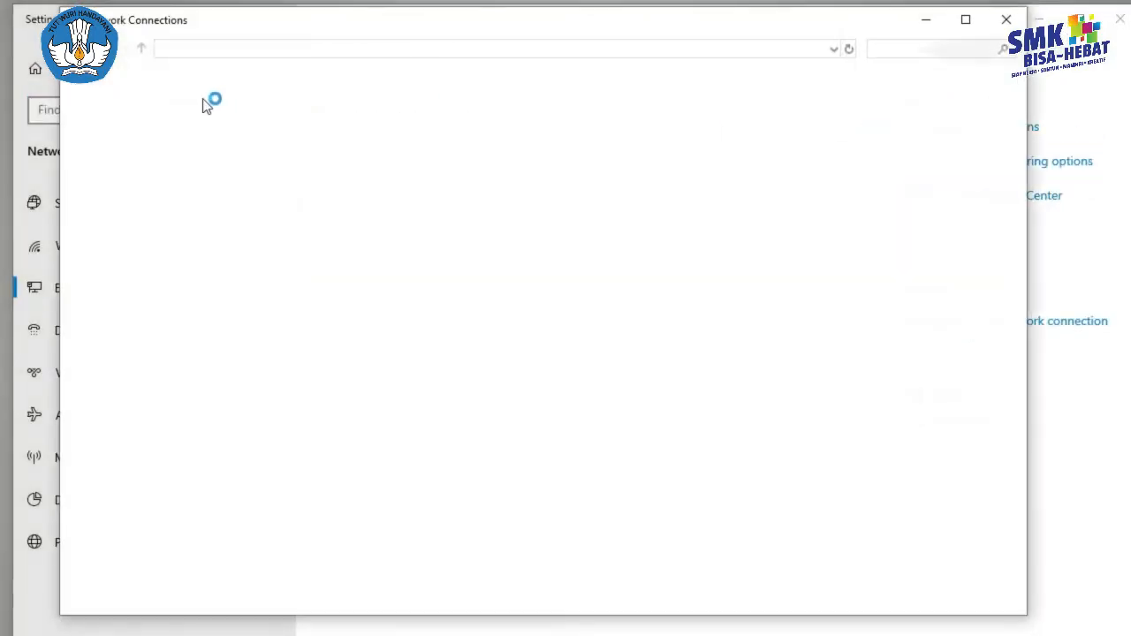
{"action": "right_click", "coordinate": [196, 128]}
{"action": "left_click", "coordinate": [249, 295]}
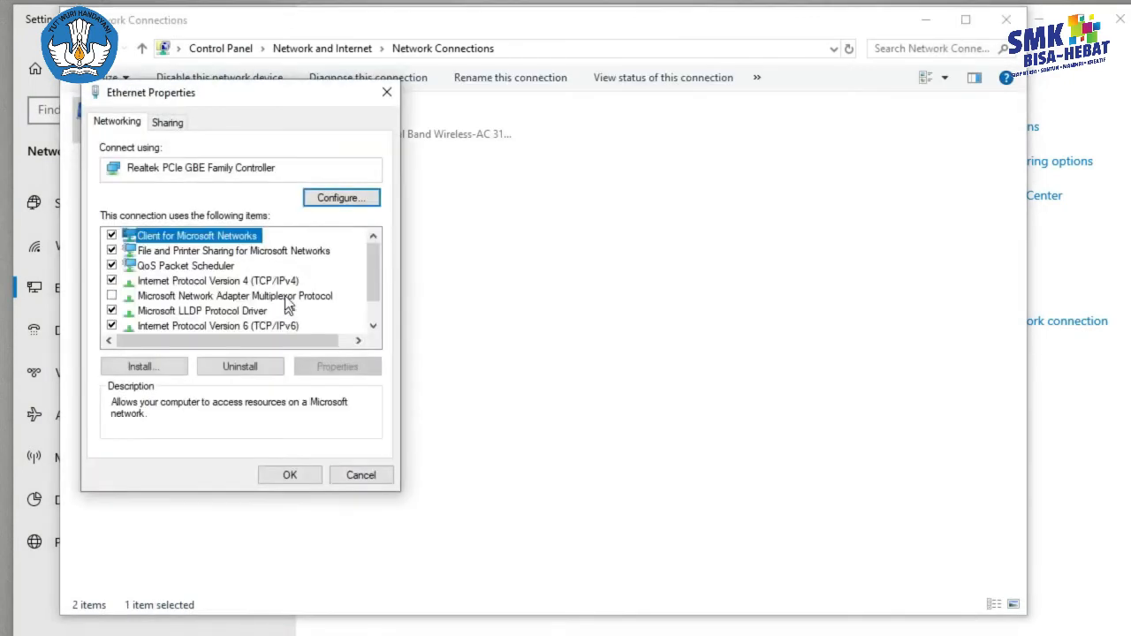
{"action": "left_click", "coordinate": [283, 281]}
{"action": "left_click", "coordinate": [337, 366]}
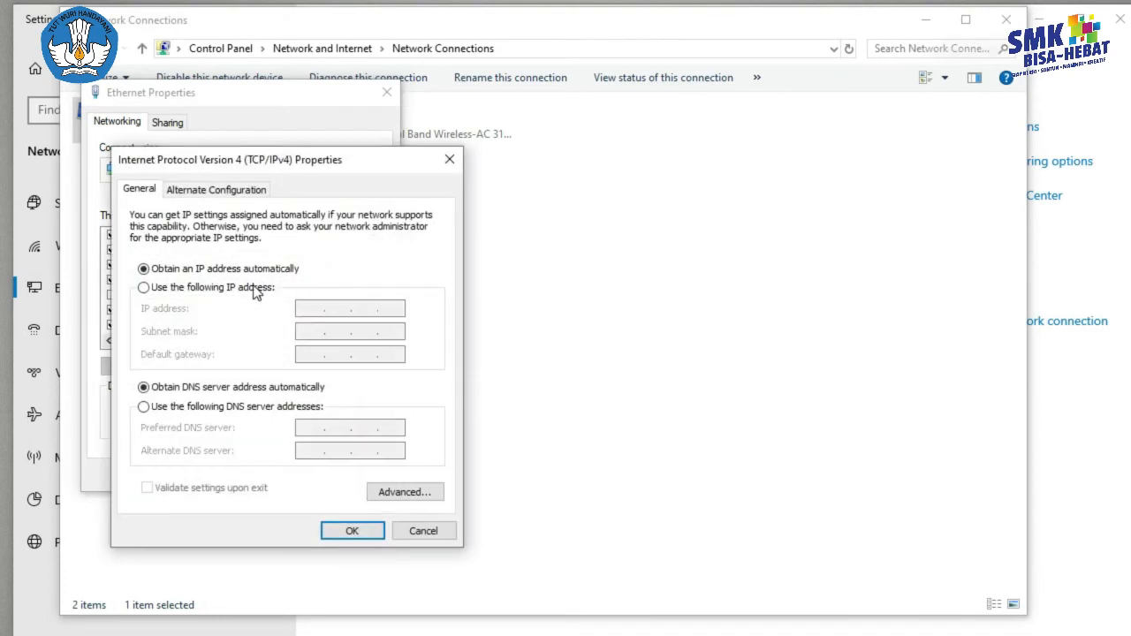
Step: Assign the Ethernet adapter the manual IP address 192.168.1.2 with subnet mask 255.255.255.0
{"action": "left_click", "coordinate": [263, 289]}
{"action": "left_click", "coordinate": [309, 308]}
{"action": "type", "text": "192 . "}
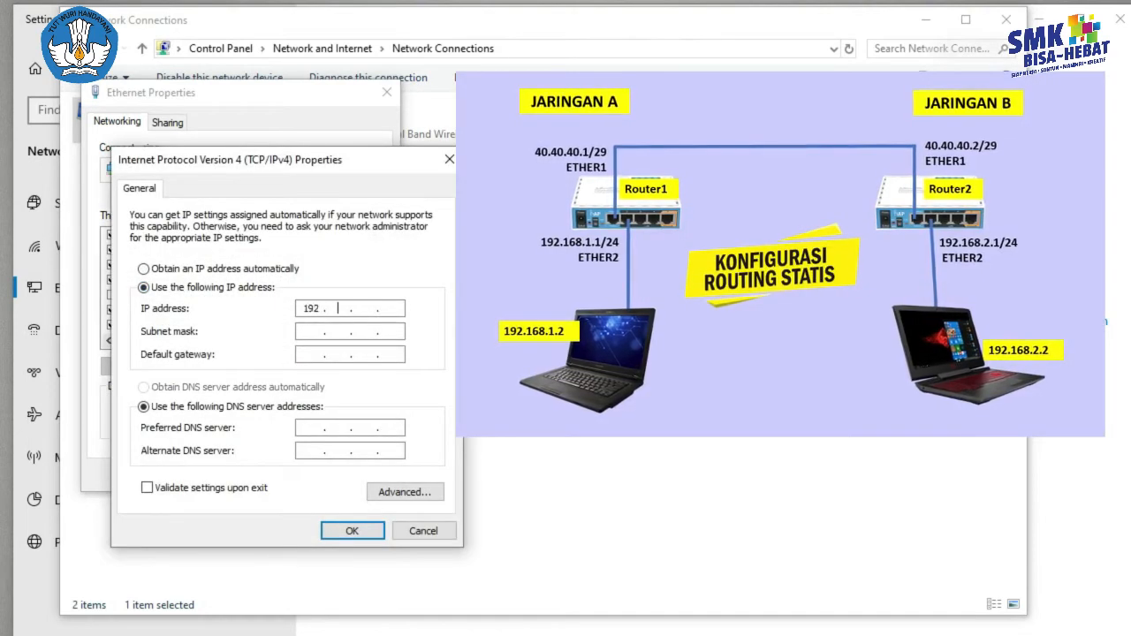
{"action": "type", "text": "168 . "}
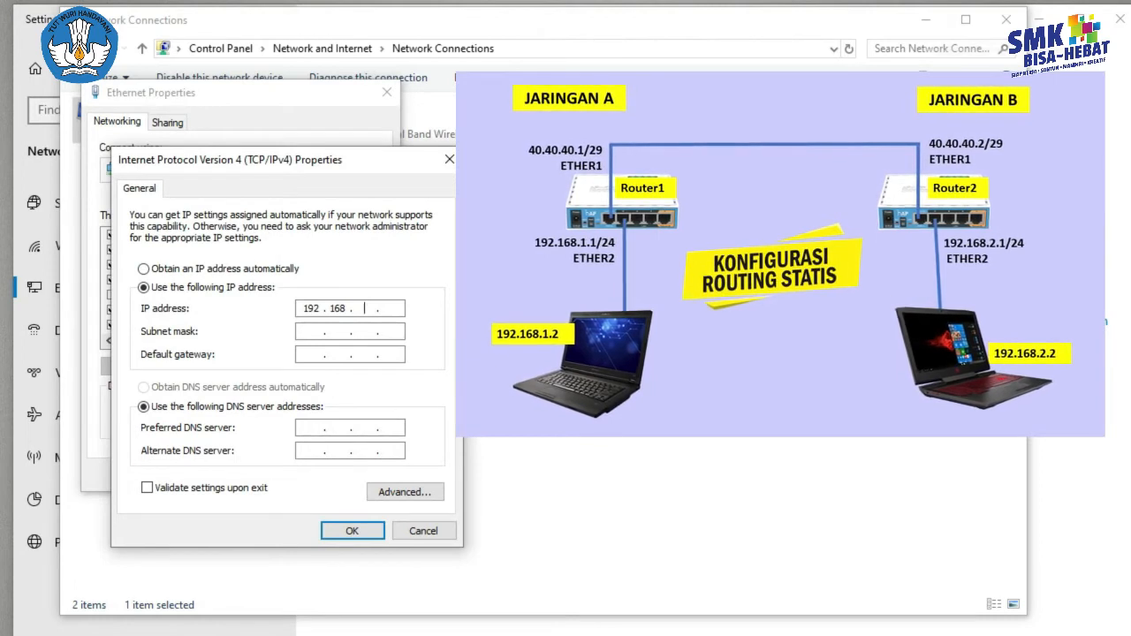
{"action": "type", "text": "1 . 2"}
{"action": "left_click", "coordinate": [362, 332]}
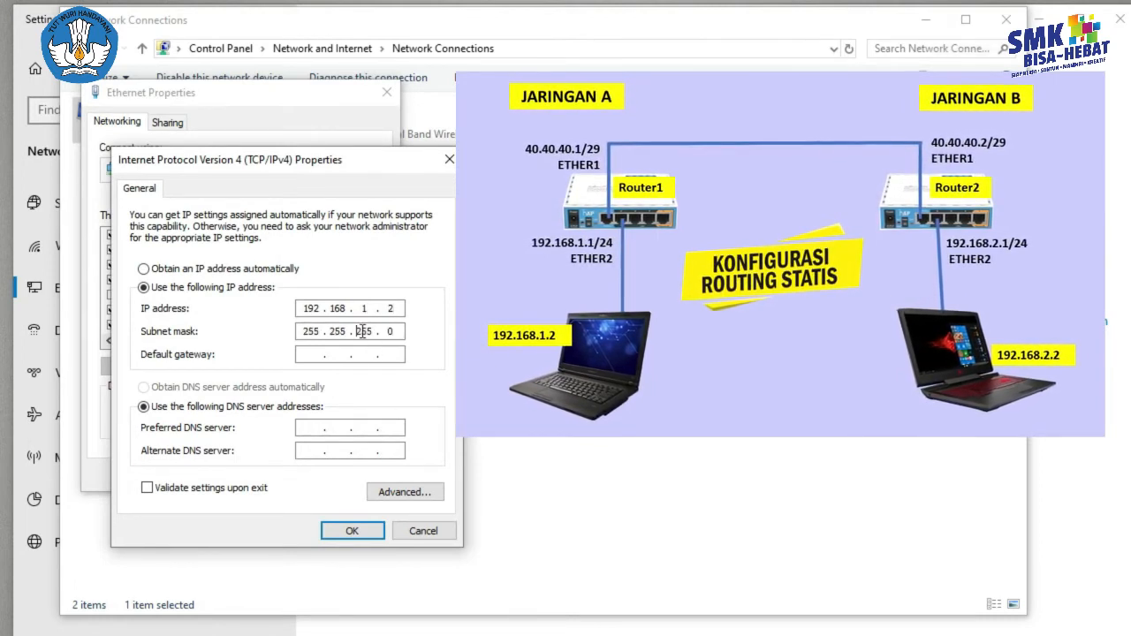
Step: Set the adapter's default gateway to 192.168.1.1, save the IPv4 settings and close the Ethernet properties
{"action": "left_click", "coordinate": [325, 354]}
{"action": "type", "text": "192 . 168 . "}
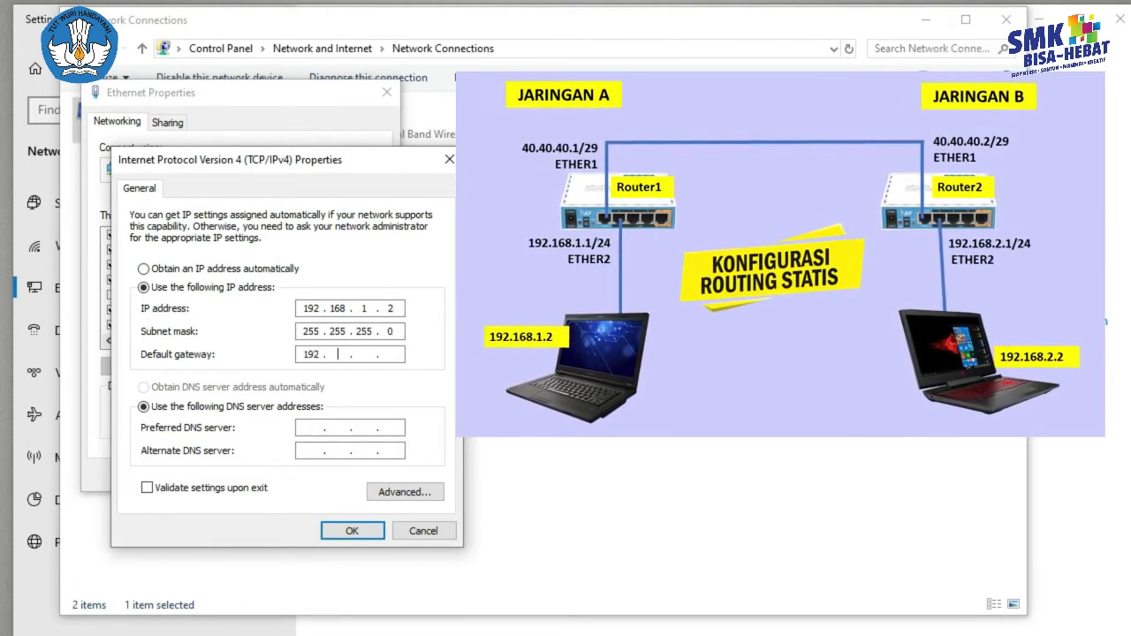
{"action": "type", "text": "1 . 1"}
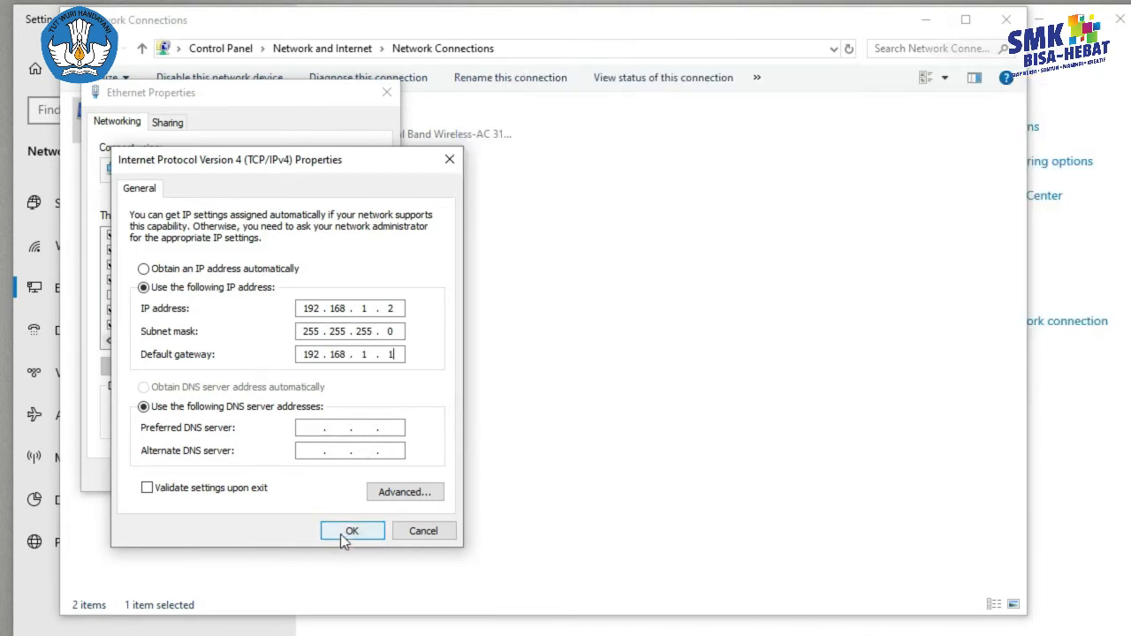
{"action": "left_click", "coordinate": [341, 533]}
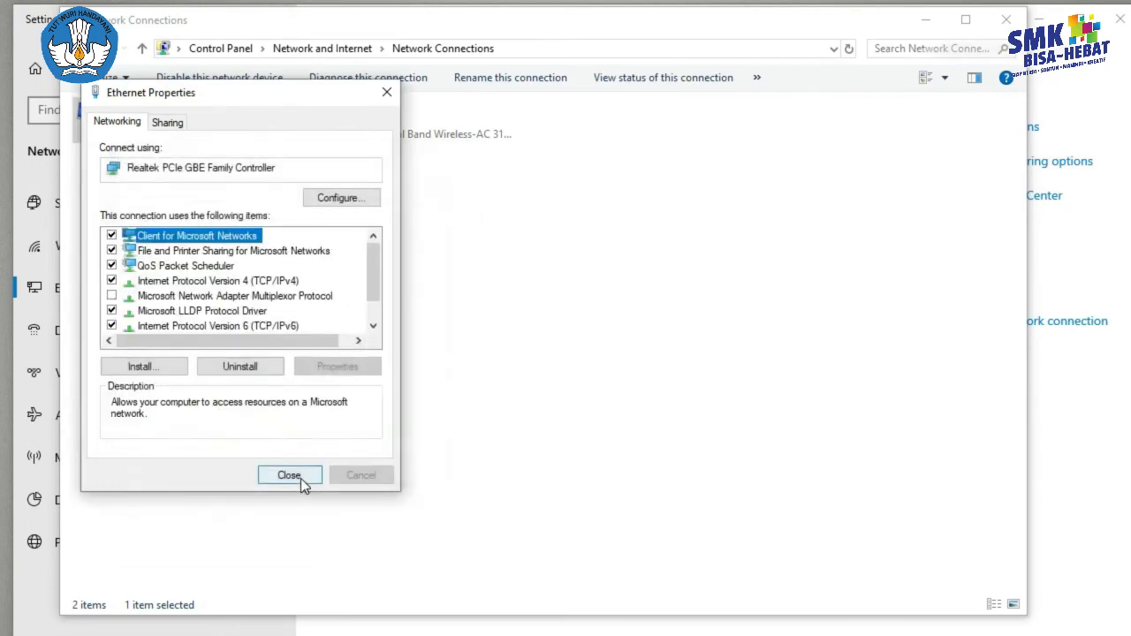
{"action": "left_click", "coordinate": [290, 475]}
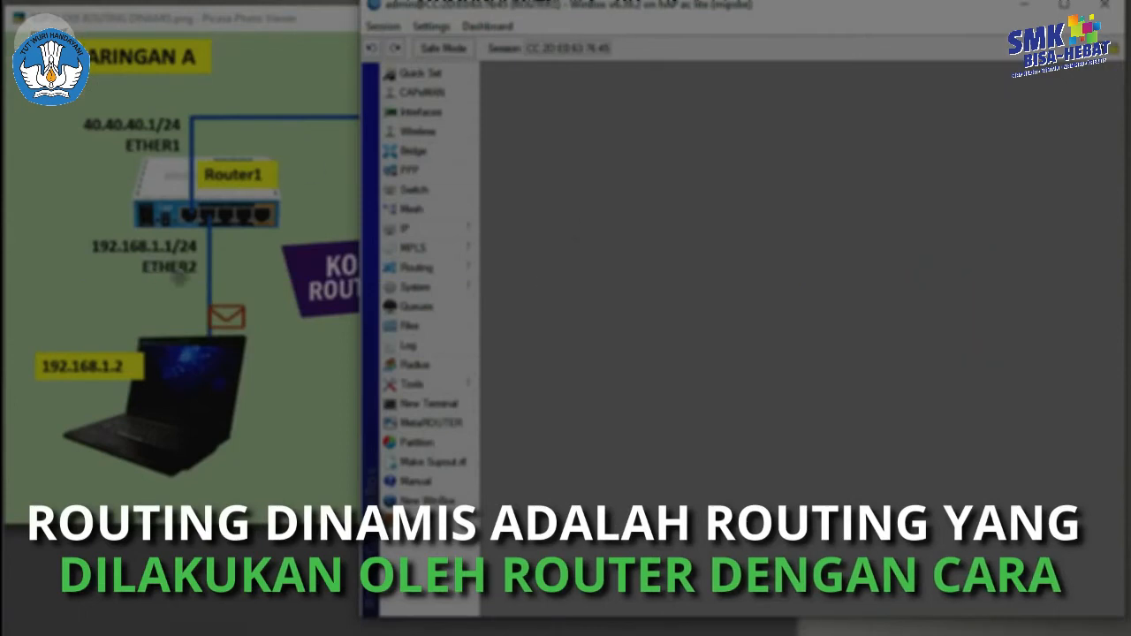
Step: In WinBox, add the IP address 192.168.2.1/24 on the ether2 interface of router2 in the dynamic routing topology
{"action": "left_click", "coordinate": [470, 231]}
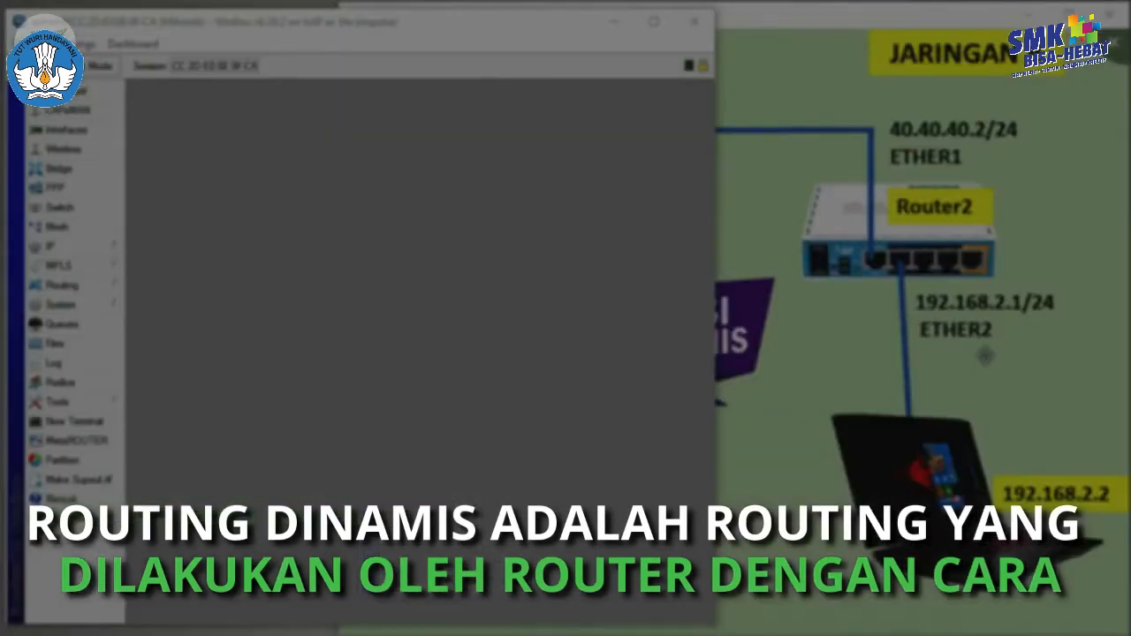
{"action": "left_click", "coordinate": [49, 246]}
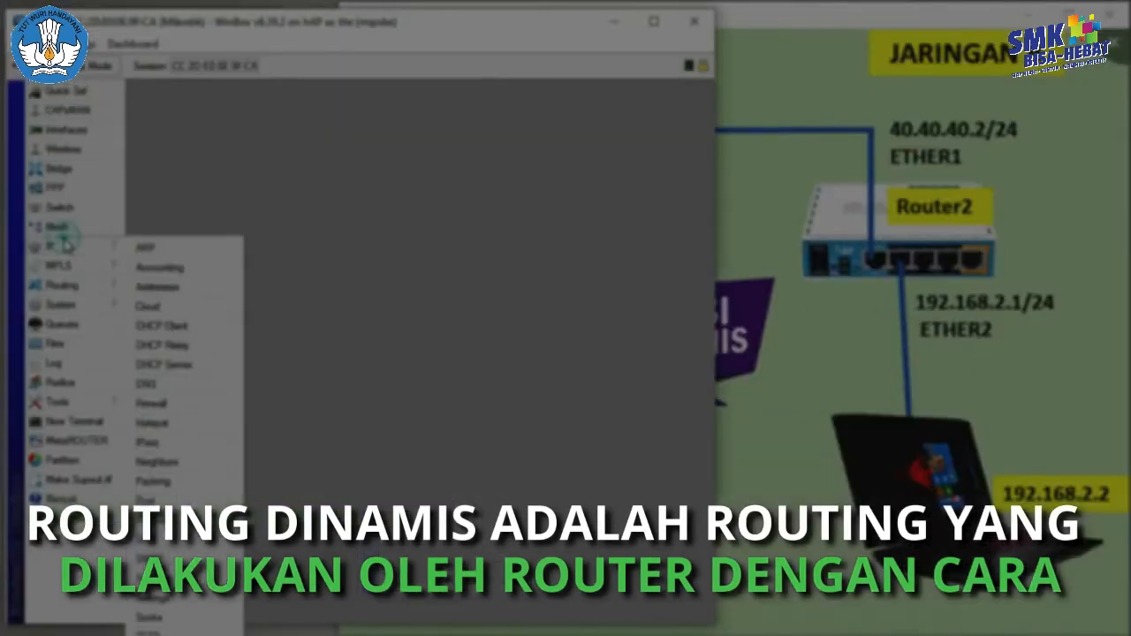
{"action": "left_click", "coordinate": [150, 288]}
{"action": "left_click", "coordinate": [257, 196]}
{"action": "type", "text": "192.168."}
{"action": "type", "text": "2.1/24"}
{"action": "left_click", "coordinate": [418, 277]}
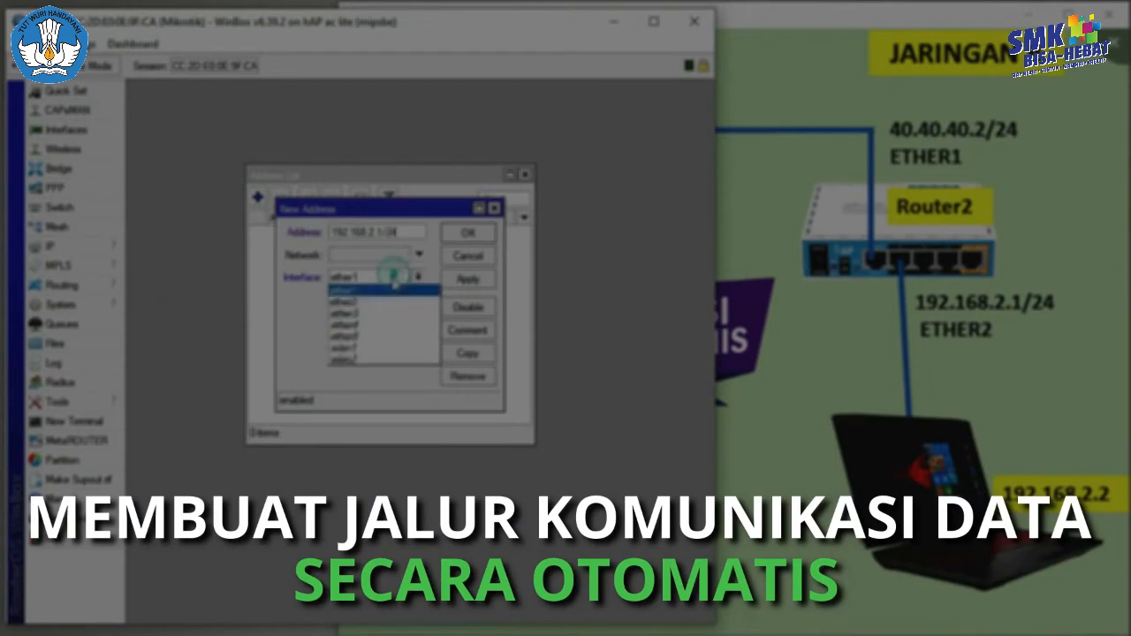
{"action": "left_click", "coordinate": [353, 295]}
{"action": "left_click", "coordinate": [469, 232]}
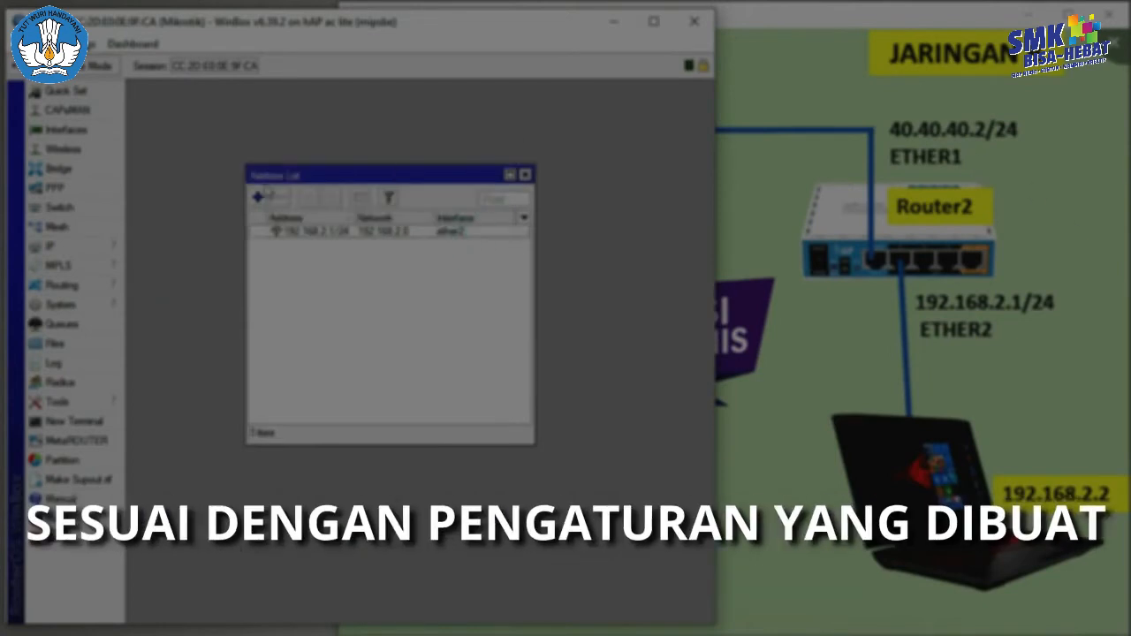
Step: Add the IP address 40.40.40.2/24 on router2's ether1 interface and close the address list
{"action": "left_click", "coordinate": [257, 196]}
{"action": "type", "text": "40.40.40.2/24"}
{"action": "left_click", "coordinate": [468, 233]}
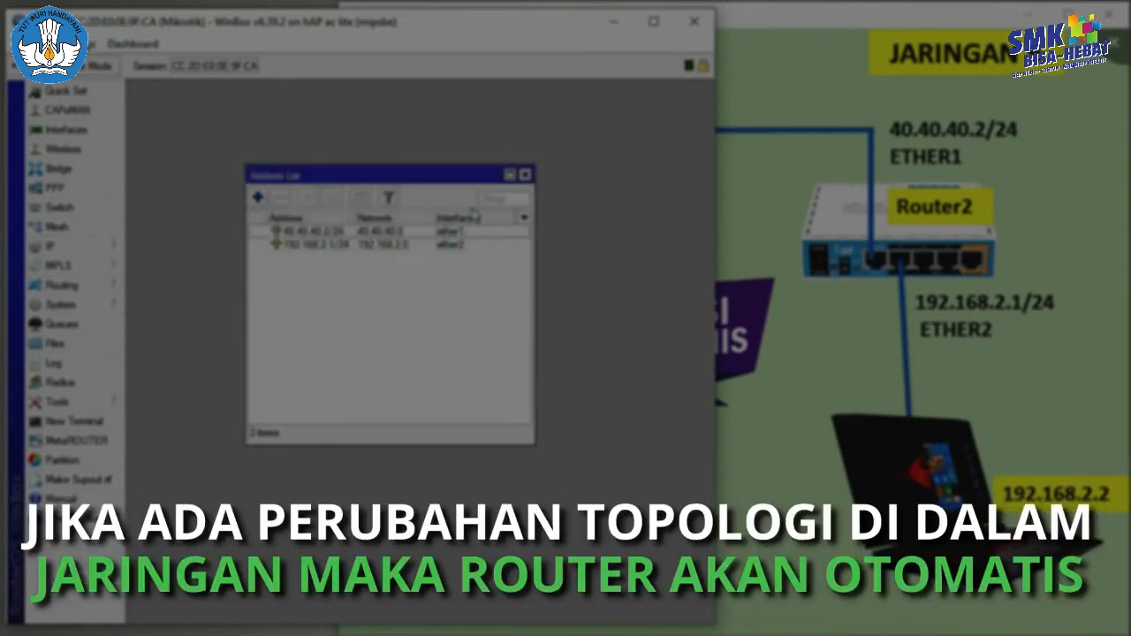
{"action": "left_click", "coordinate": [527, 177]}
Step: Set the router ID of the default OSPF instance on router2 to 2.2.2.2
{"action": "left_click", "coordinate": [61, 285]}
{"action": "left_click", "coordinate": [202, 291]}
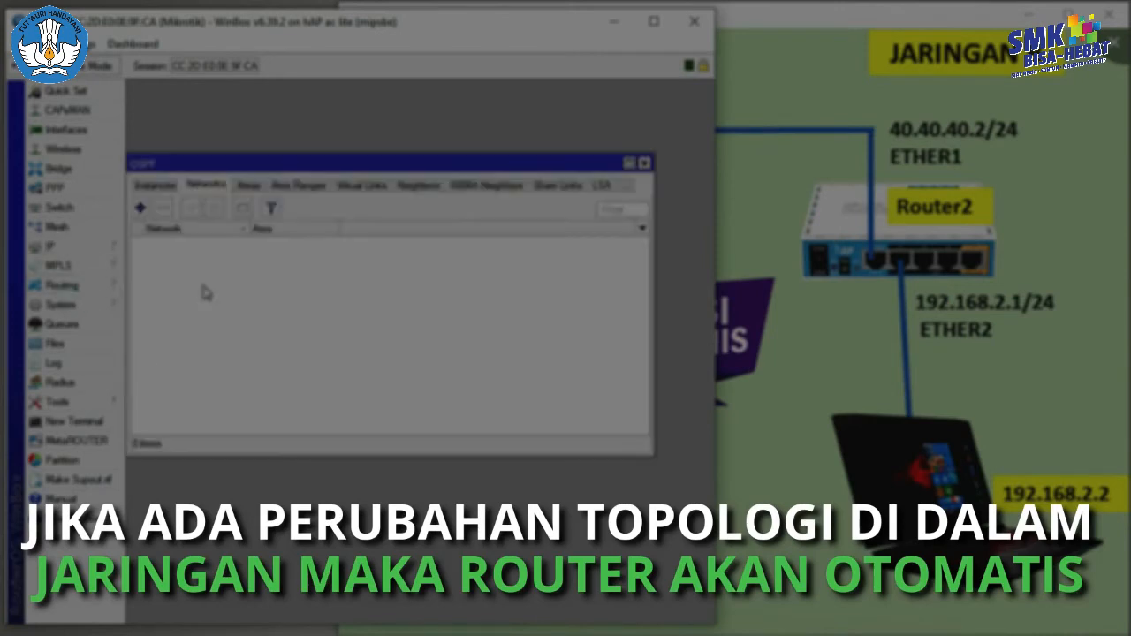
{"action": "left_click", "coordinate": [203, 184]}
{"action": "double_click", "coordinate": [172, 241]}
{"action": "left_click", "coordinate": [439, 227]}
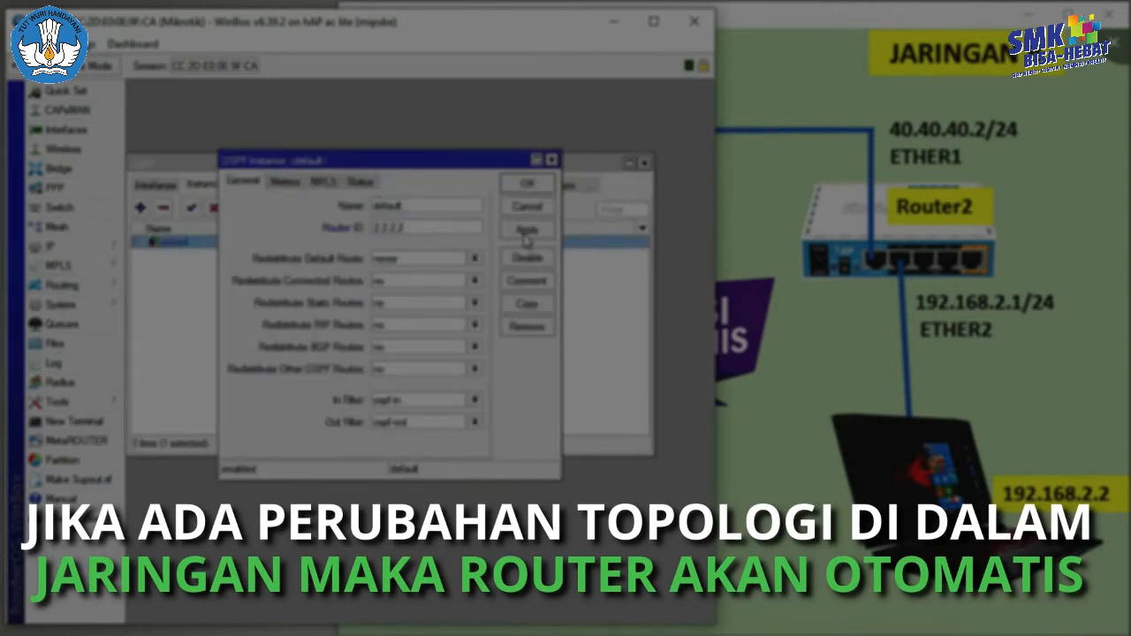
{"action": "left_click", "coordinate": [526, 183]}
{"action": "left_click", "coordinate": [257, 185]}
{"action": "left_click", "coordinate": [140, 206]}
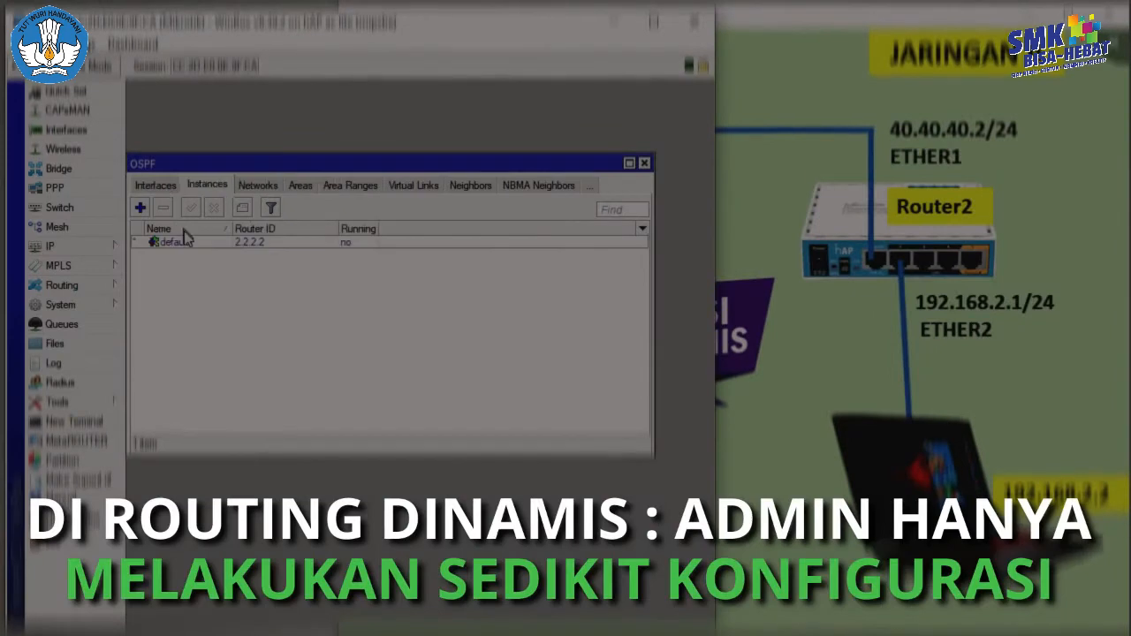
{"action": "double_click", "coordinate": [173, 242]}
{"action": "key", "text": "Tab"}
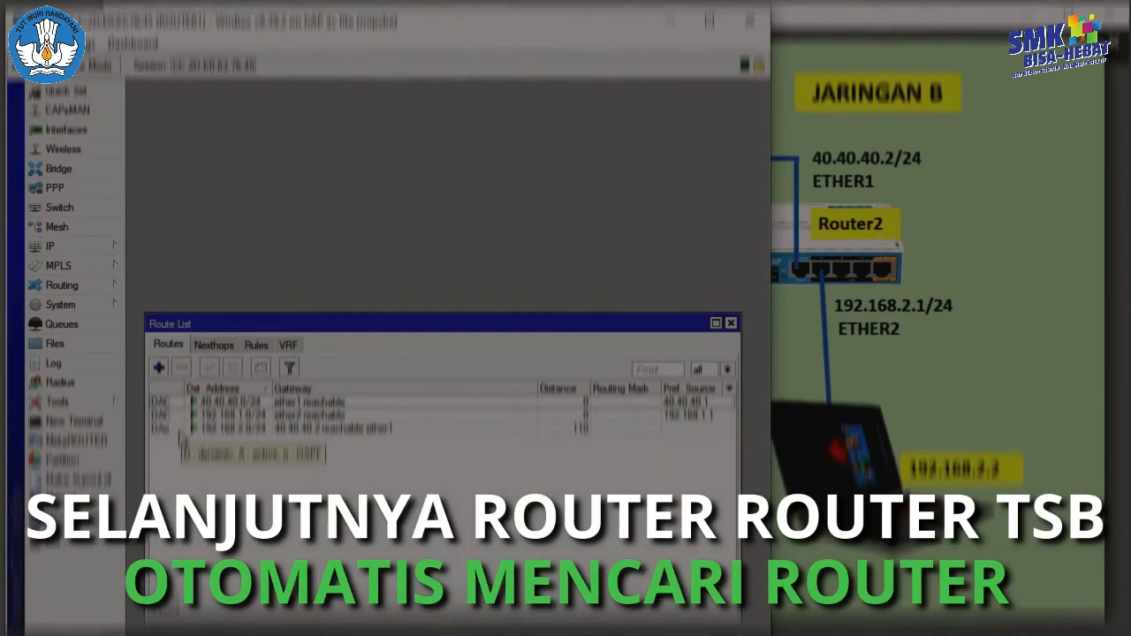
Step: Examine router1's route list and the general and attribute details of the 192.168.2.0/24 route
{"action": "left_click_drag", "start_coordinate": [662, 318], "coordinate": [653, 193]}
{"action": "left_click", "coordinate": [721, 198]}
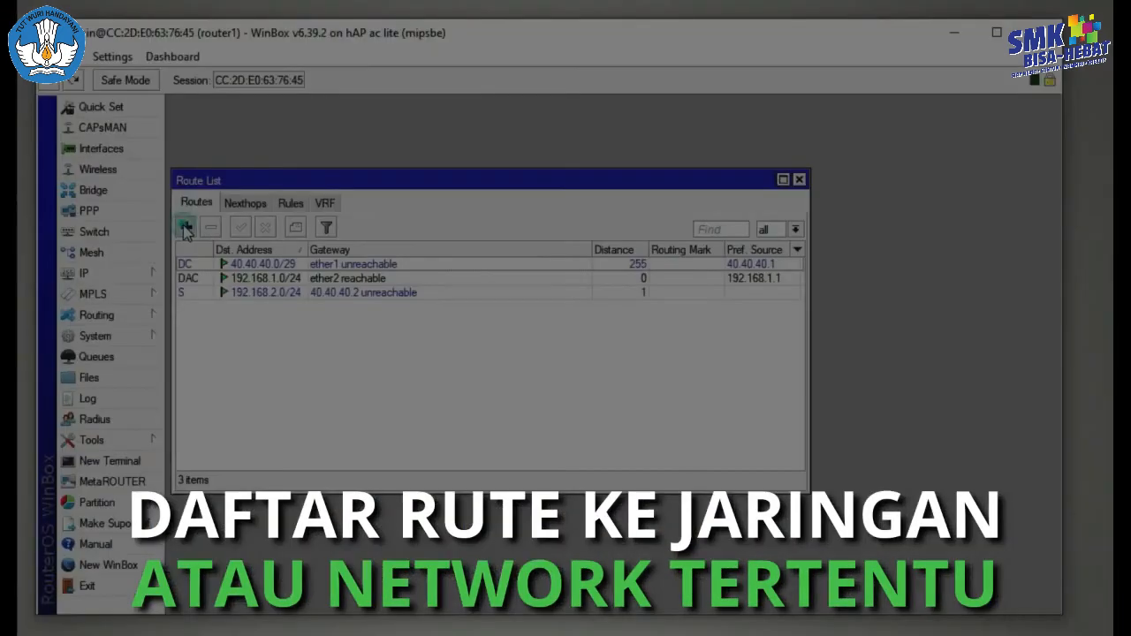
{"action": "left_click", "coordinate": [185, 217]}
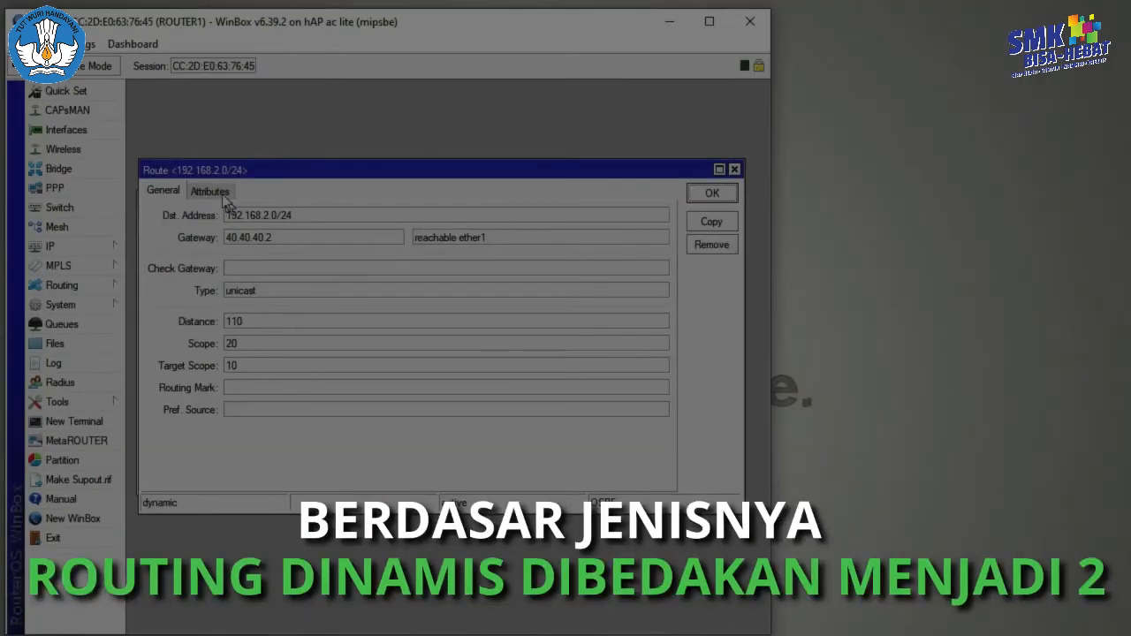
{"action": "left_click", "coordinate": [209, 191]}
{"action": "left_click", "coordinate": [162, 190]}
{"action": "left_click", "coordinate": [712, 193]}
{"action": "left_click", "coordinate": [723, 202]}
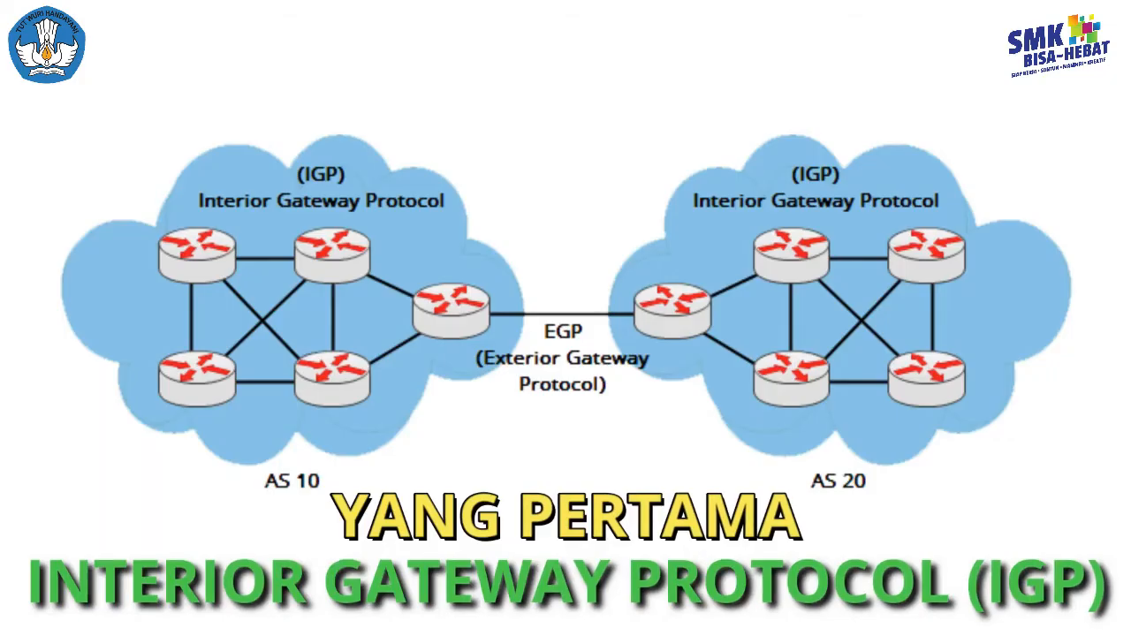
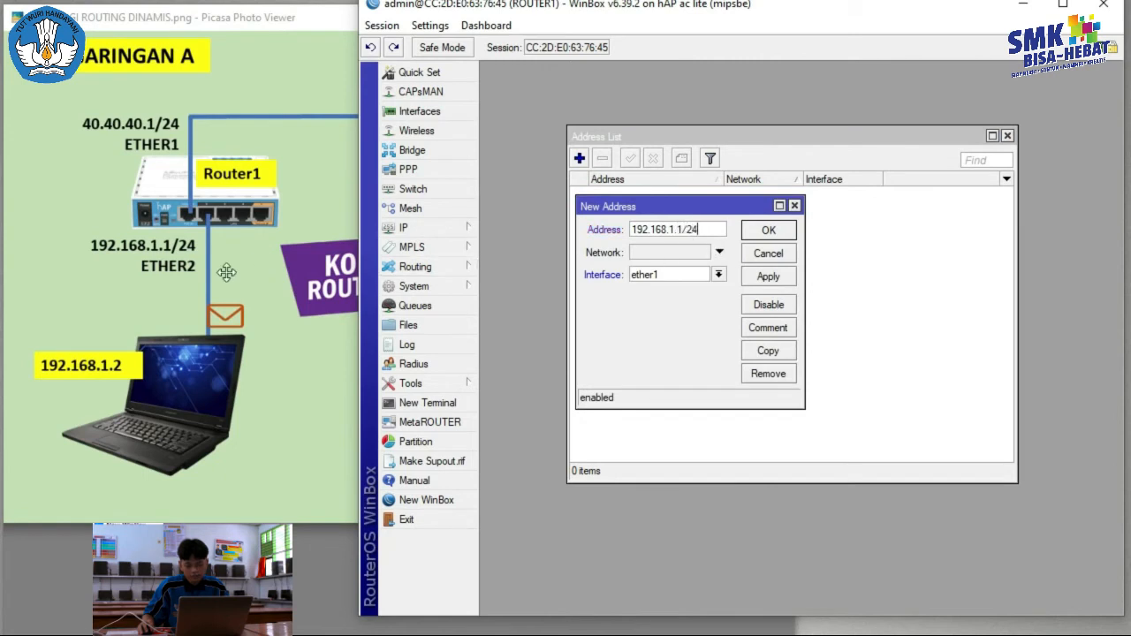
Step: Assign the new address 192.168.1.1/24 to router1's ether2 interface and save it
{"action": "left_click", "coordinate": [719, 274]}
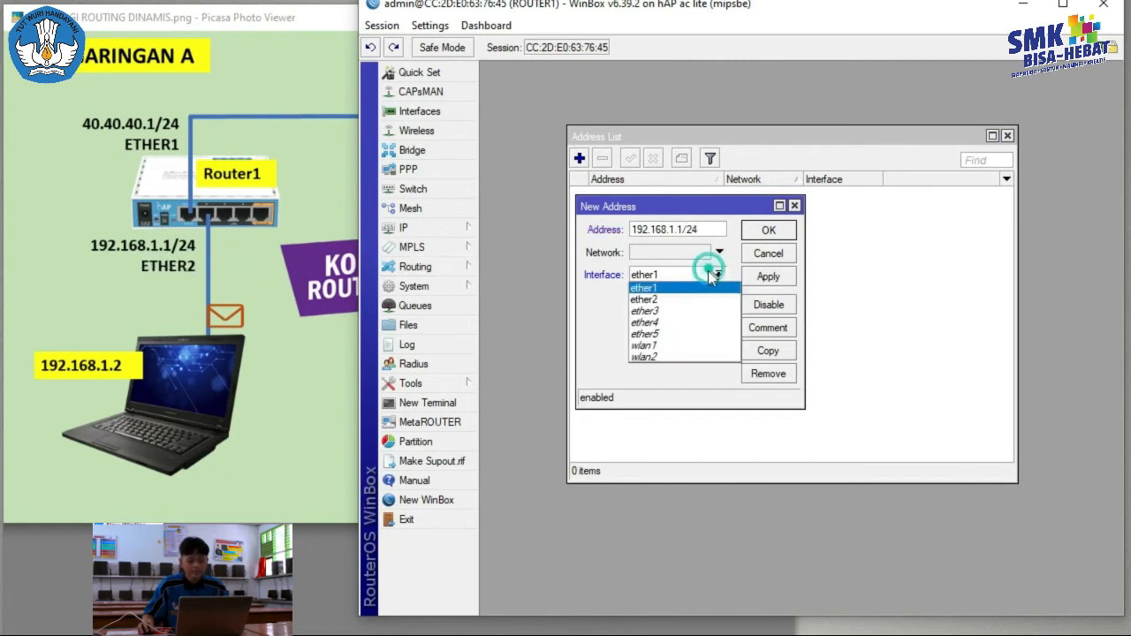
{"action": "left_click", "coordinate": [669, 303]}
{"action": "left_click", "coordinate": [762, 277]}
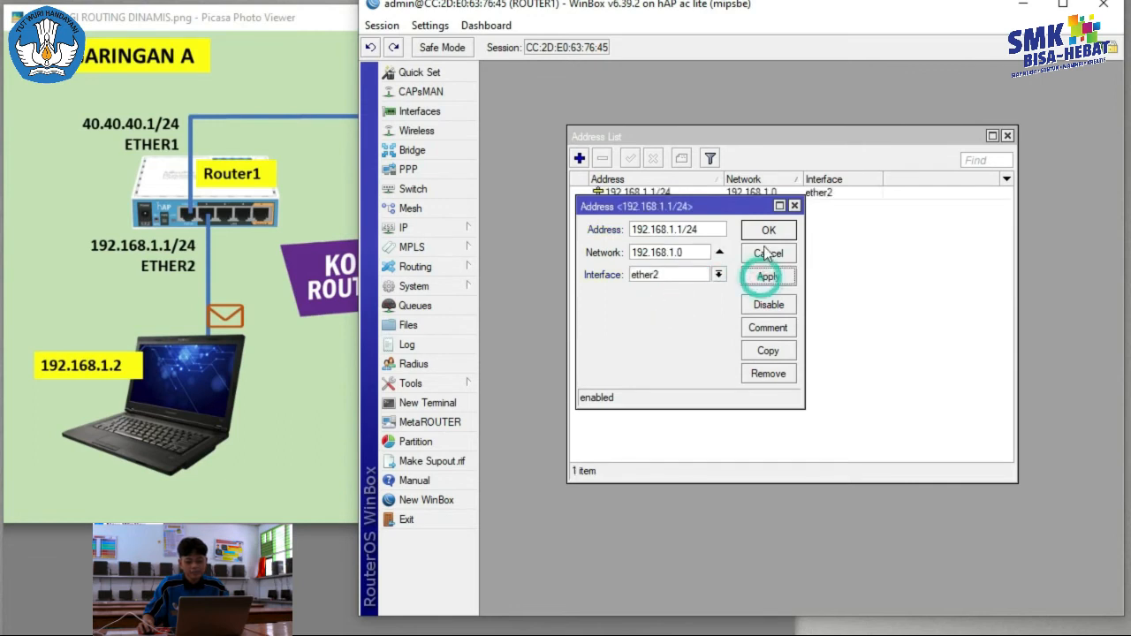
{"action": "left_click", "coordinate": [765, 233]}
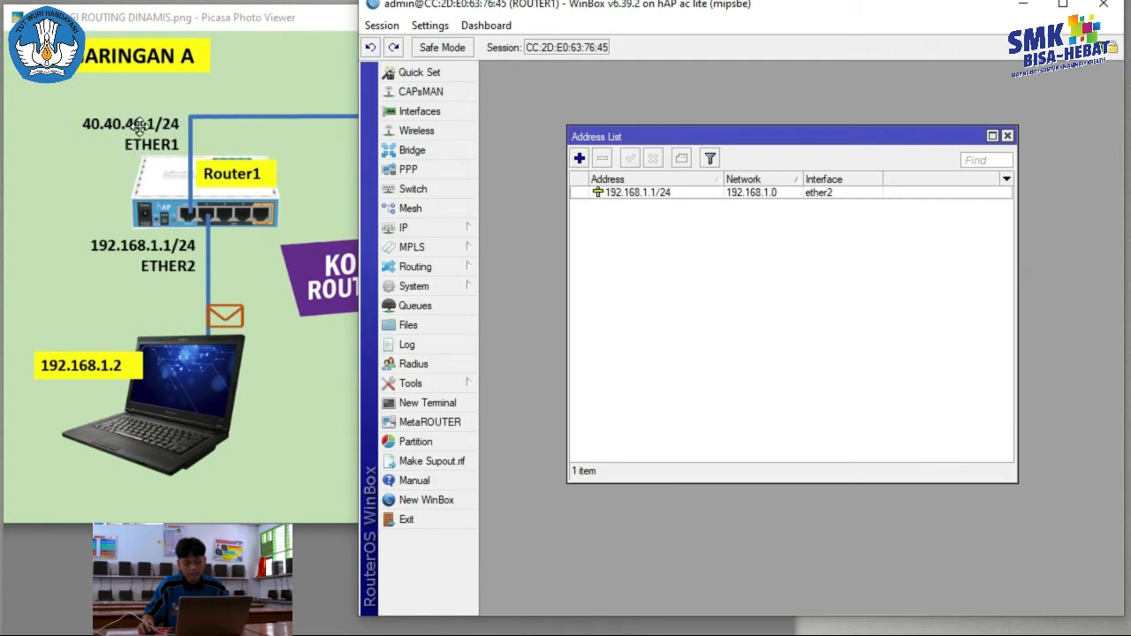
Step: Add the IP address 40.40.40.1/24 on router1's ether1 interface and close the address list
{"action": "left_click", "coordinate": [578, 160]}
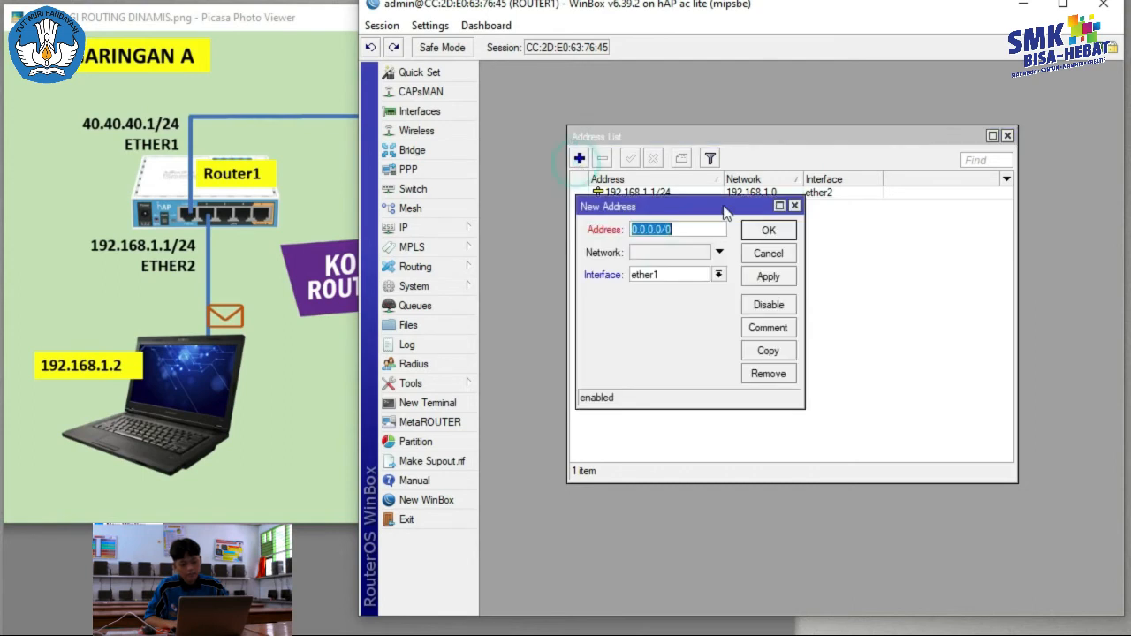
{"action": "type", "text": "40.40.40"}
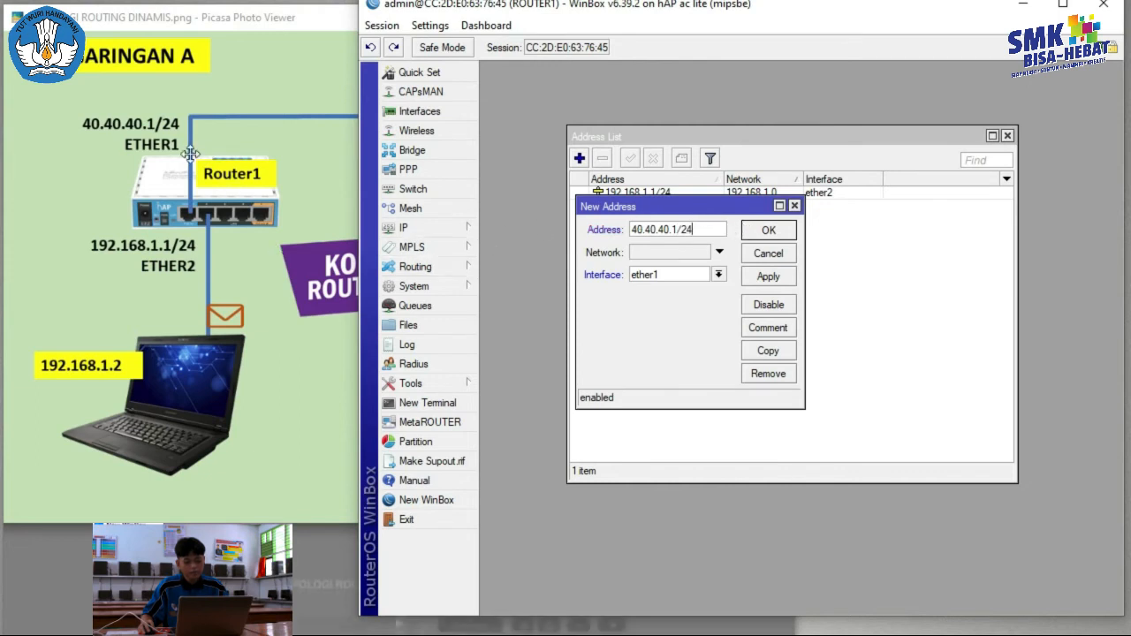
{"action": "left_click", "coordinate": [719, 275]}
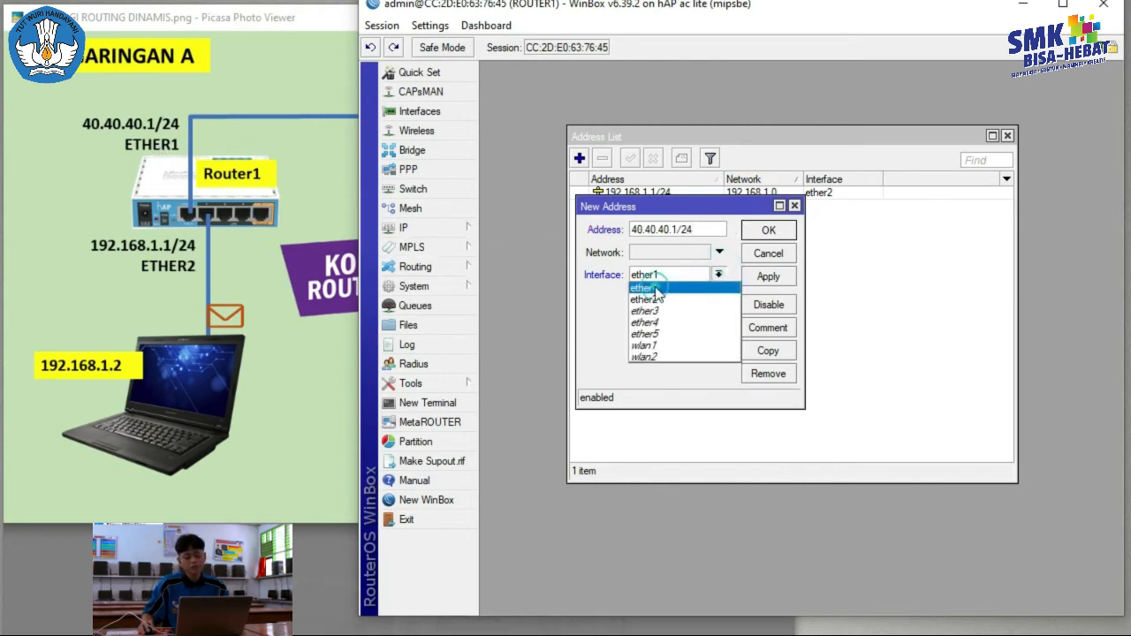
{"action": "left_click", "coordinate": [690, 288]}
{"action": "left_click", "coordinate": [768, 276]}
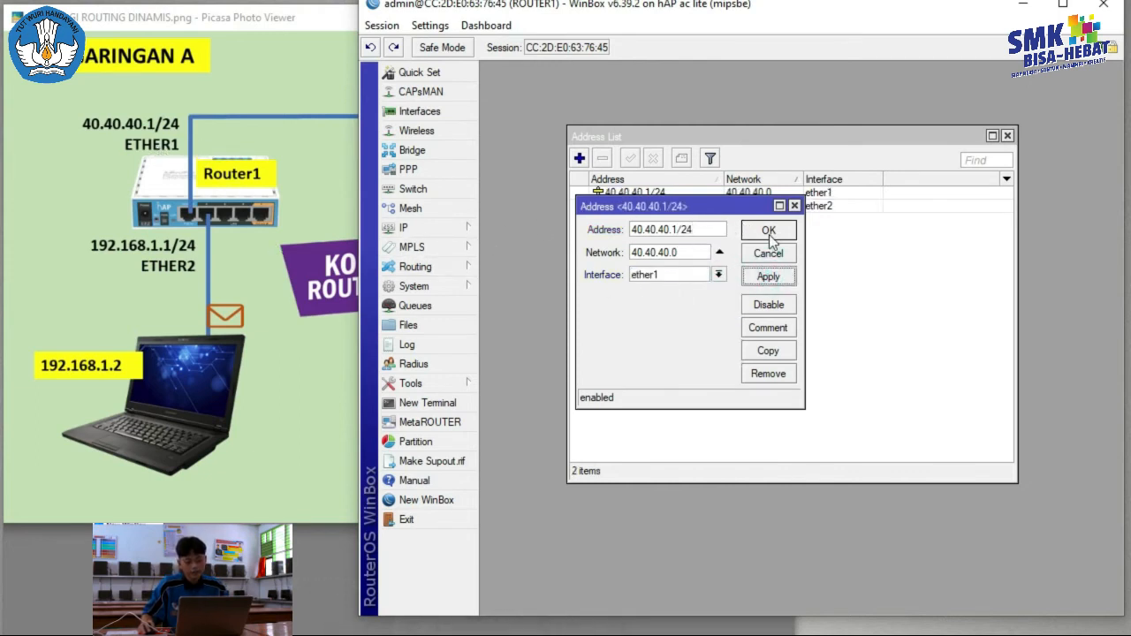
{"action": "left_click", "coordinate": [769, 236]}
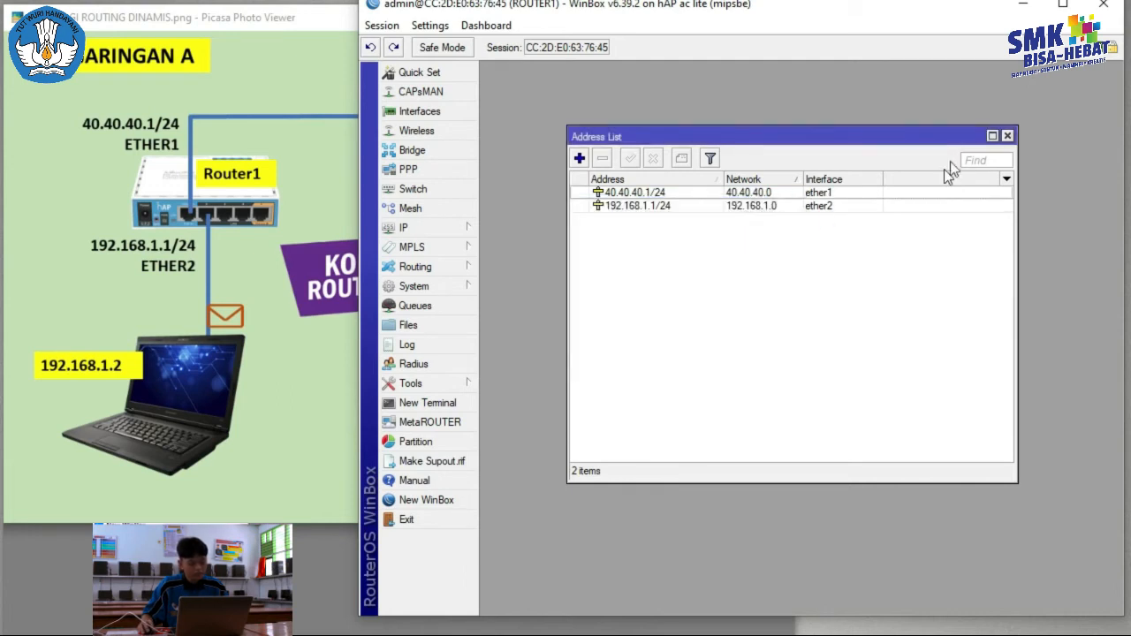
{"action": "left_click", "coordinate": [1008, 135]}
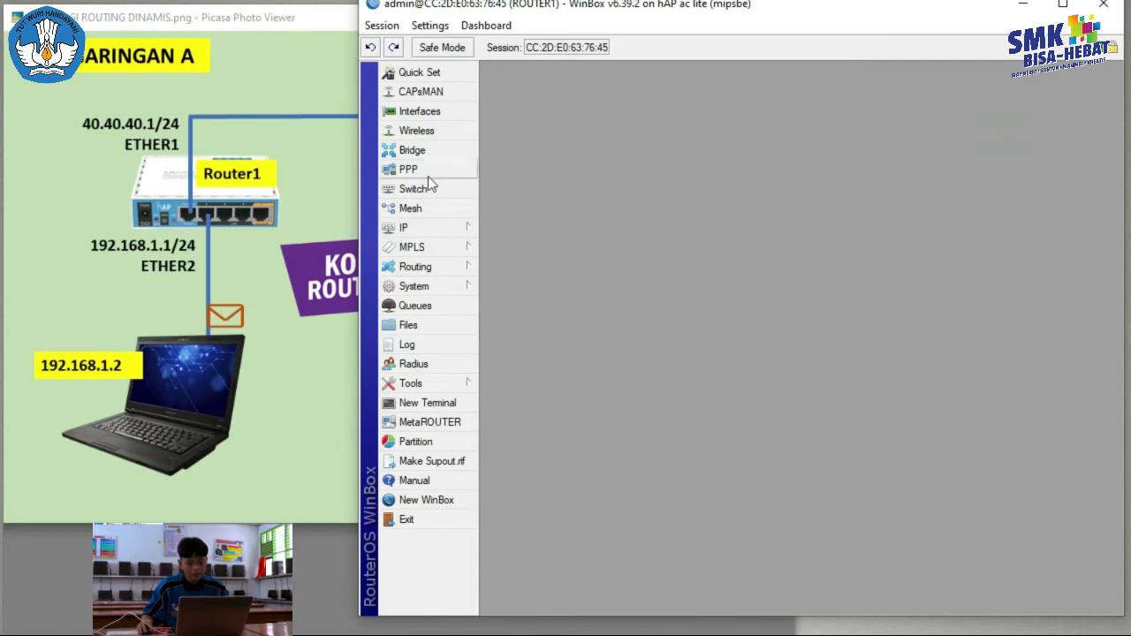
Step: Set the router ID of the default OSPF instance on router1 to 1.1.1.1
{"action": "left_click", "coordinate": [424, 269]}
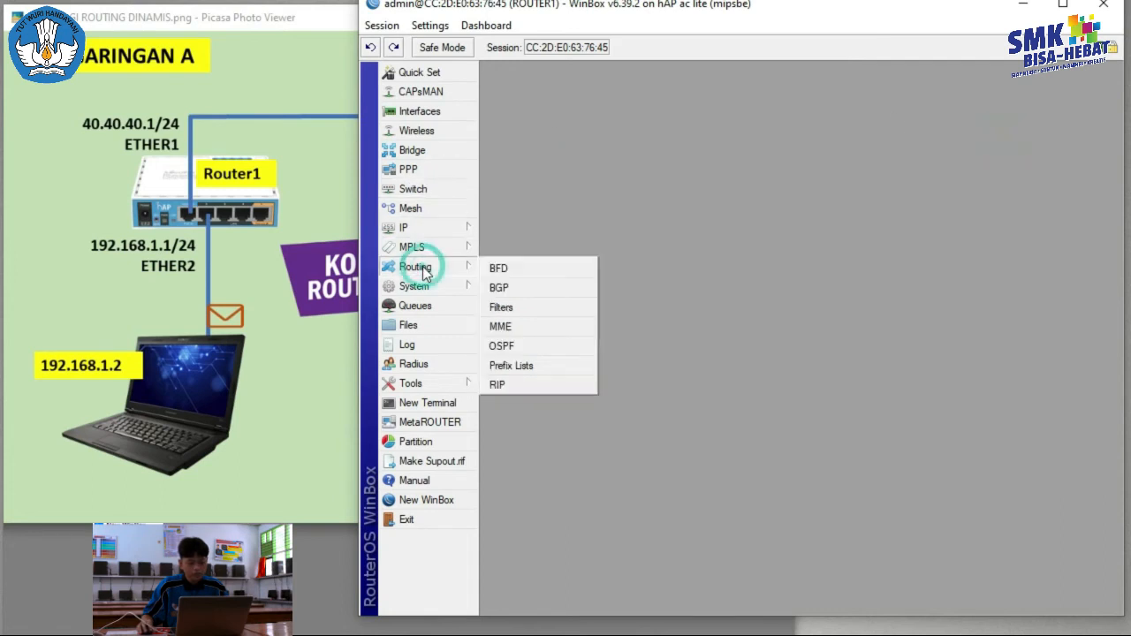
{"action": "left_click", "coordinate": [524, 345]}
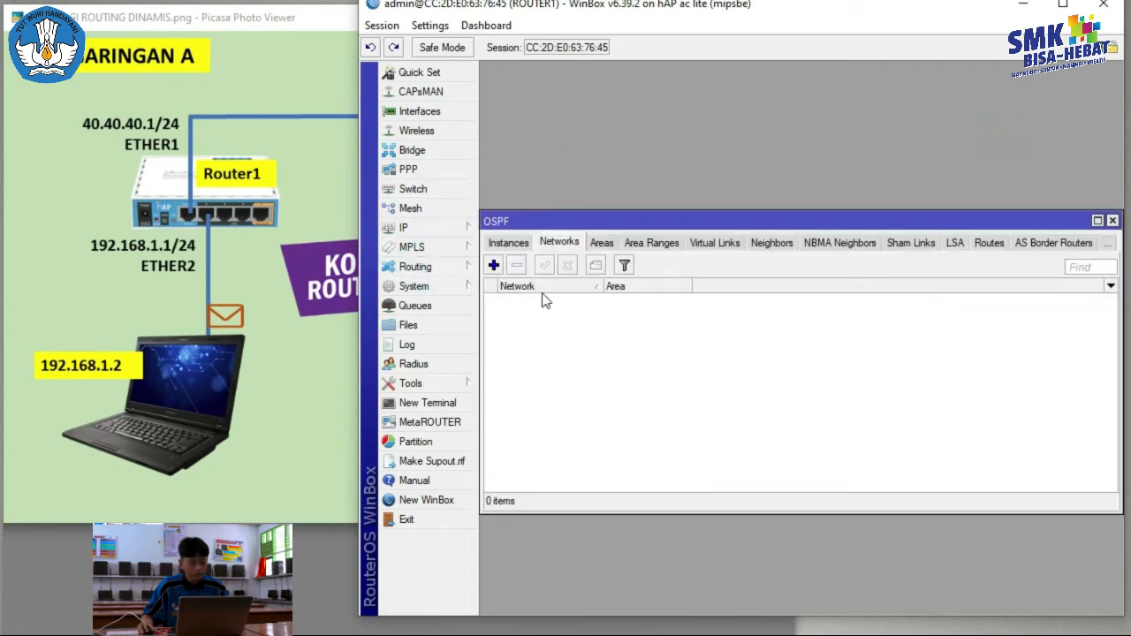
{"action": "left_click", "coordinate": [509, 242]}
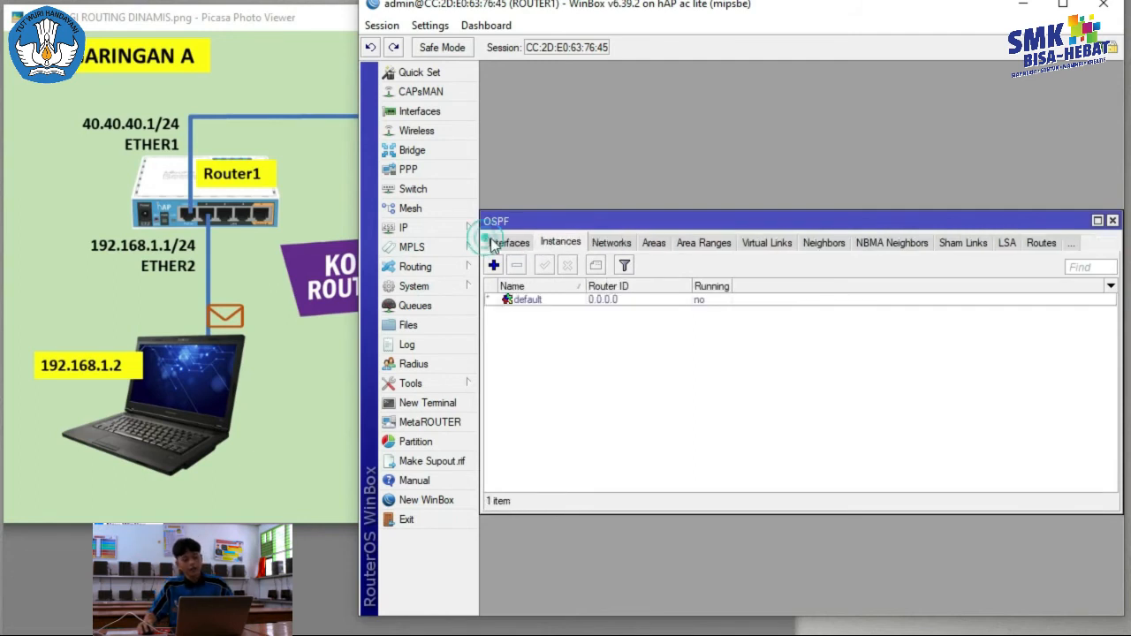
{"action": "left_click", "coordinate": [509, 243]}
{"action": "left_click", "coordinate": [560, 243]}
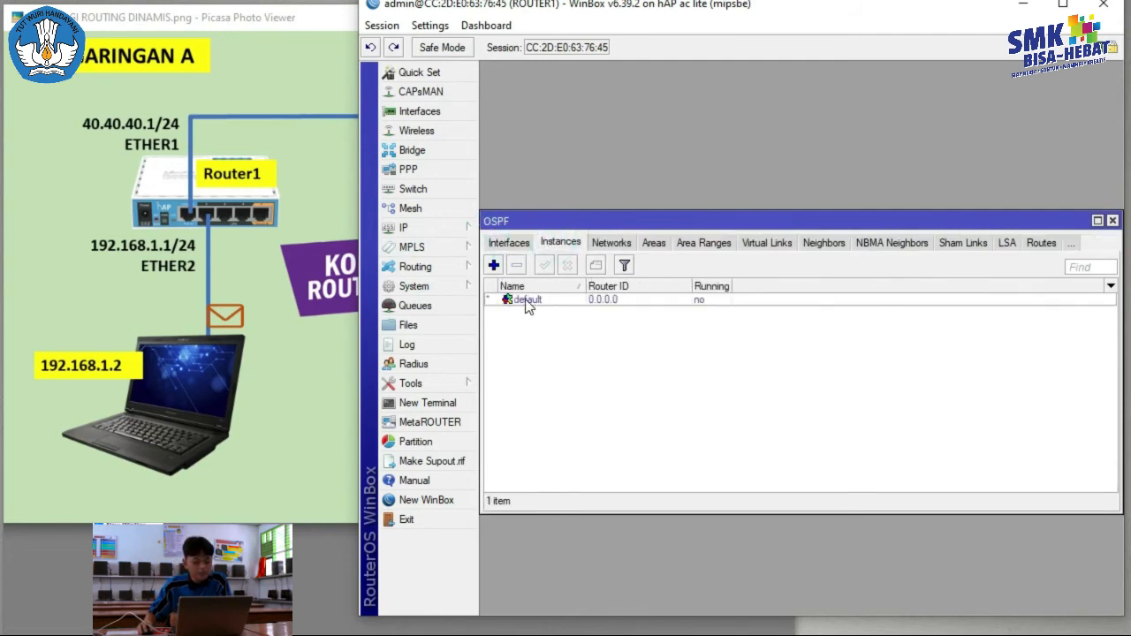
{"action": "double_click", "coordinate": [598, 301]}
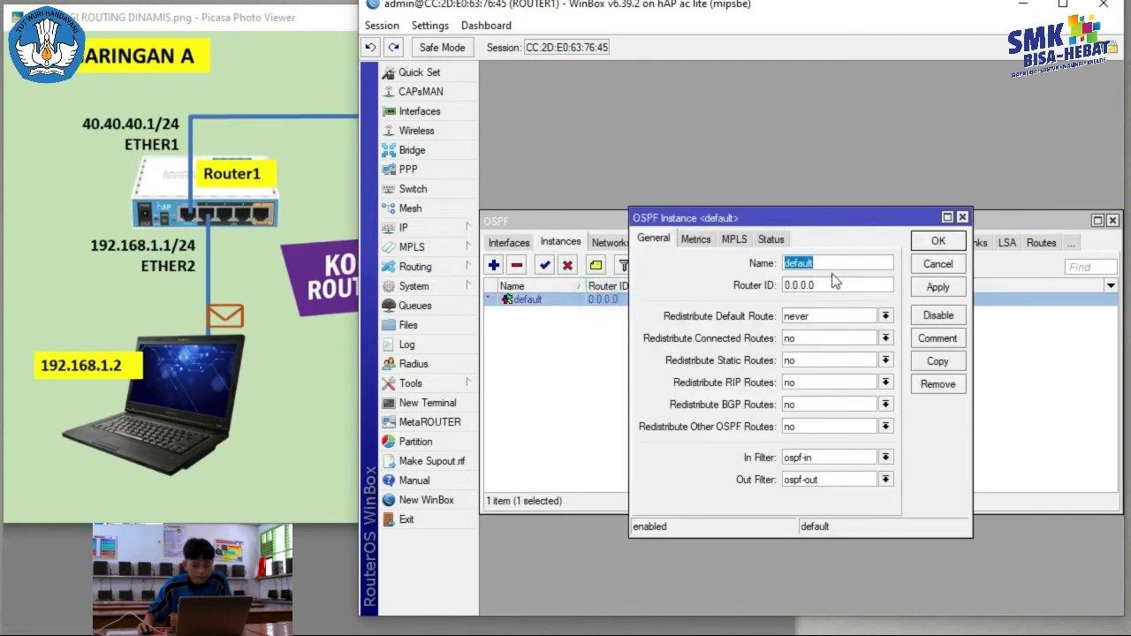
{"action": "left_click_drag", "start_coordinate": [849, 283], "coordinate": [767, 280]}
{"action": "type", "text": "1.1"}
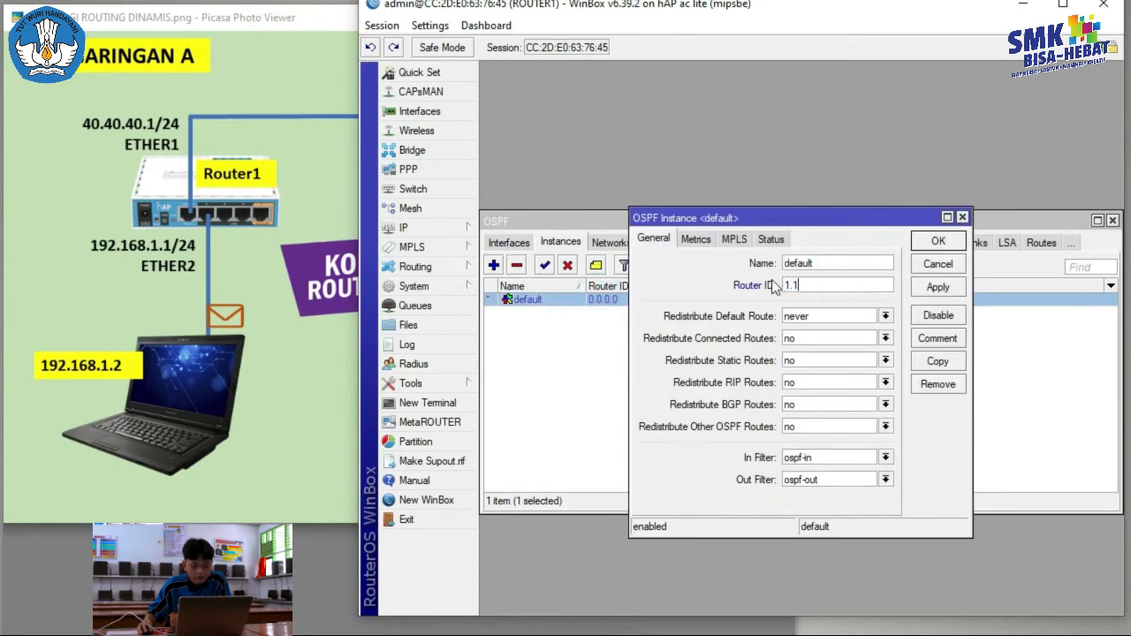
{"action": "type", "text": ".1.1"}
{"action": "left_click", "coordinate": [933, 242]}
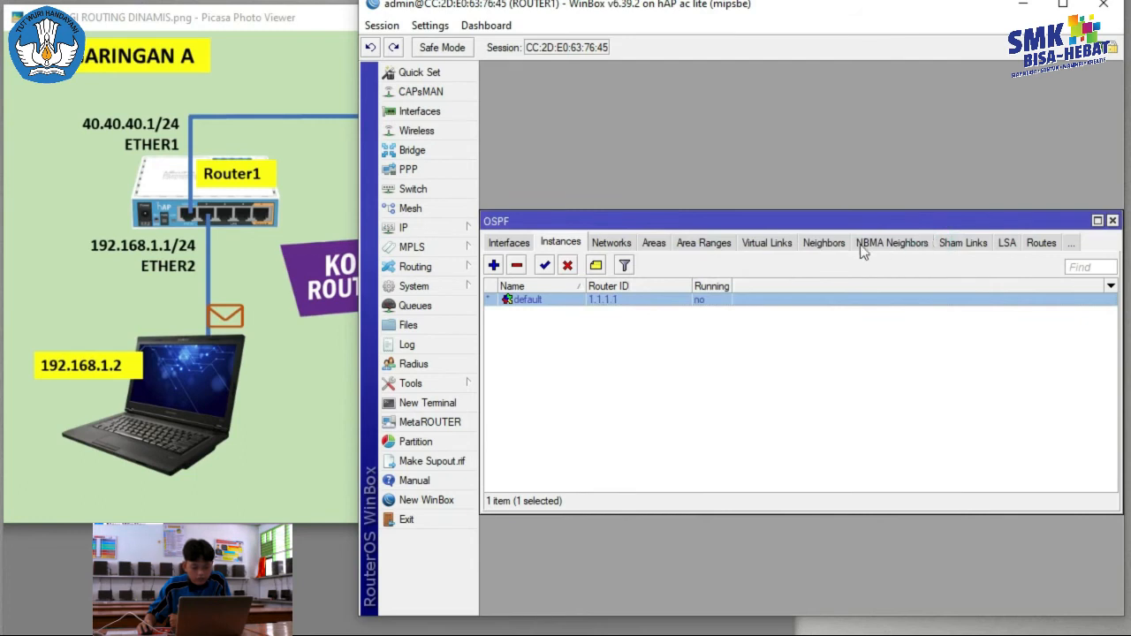
Step: Add the network 192.168.1.0/24 to router1's OSPF networks in the backbone area
{"action": "left_click", "coordinate": [609, 245]}
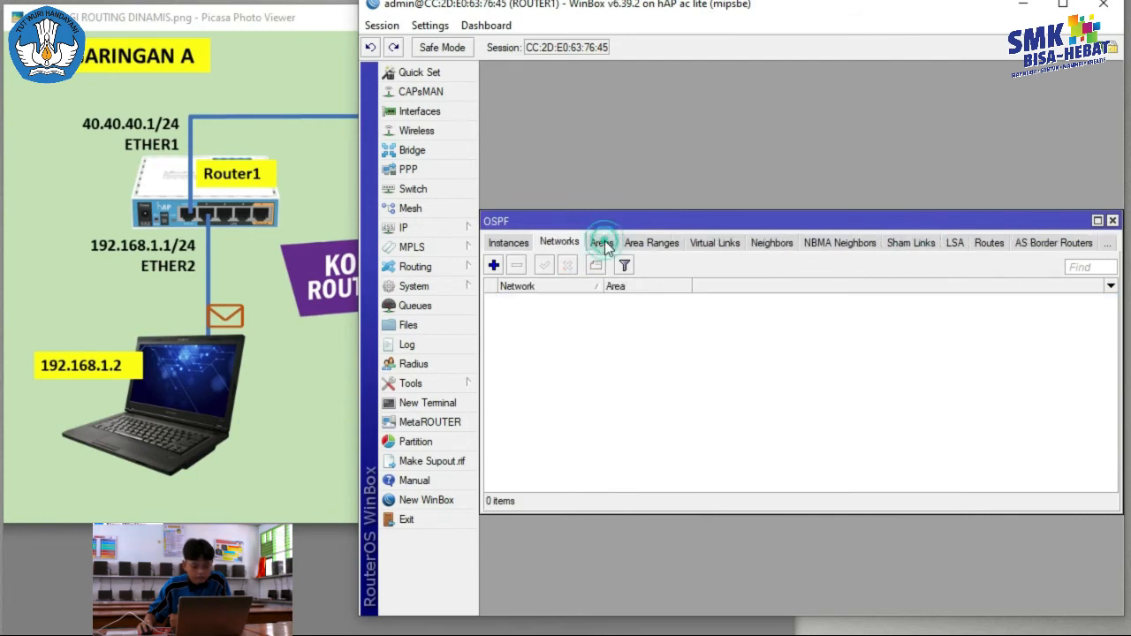
{"action": "left_click", "coordinate": [494, 265]}
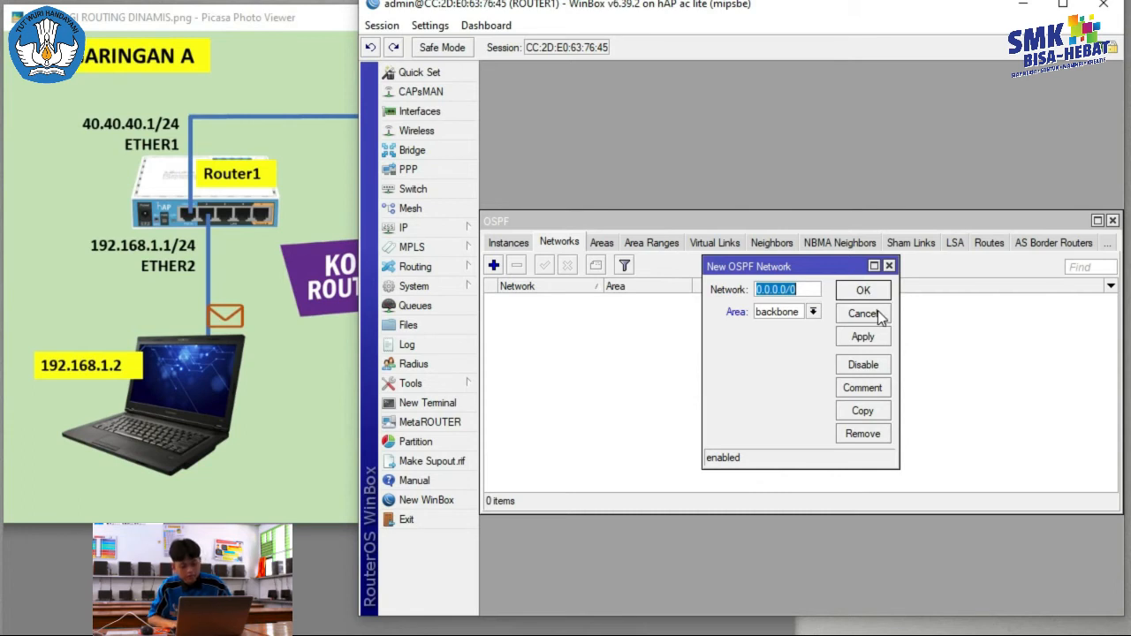
{"action": "type", "text": "192.168"}
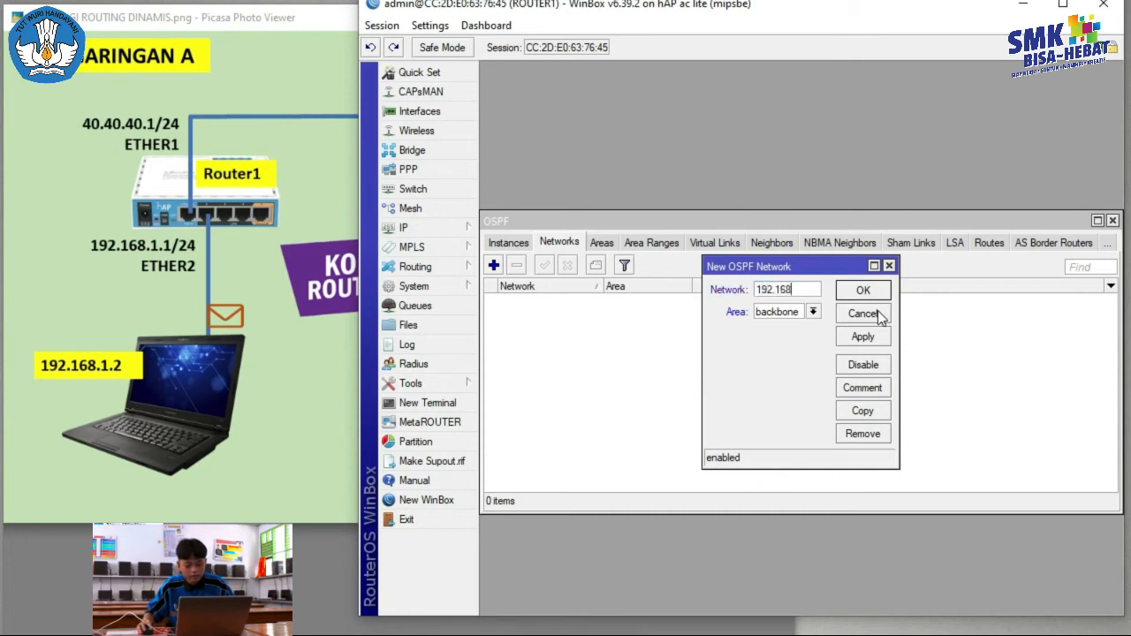
{"action": "type", "text": ".1.0/2"}
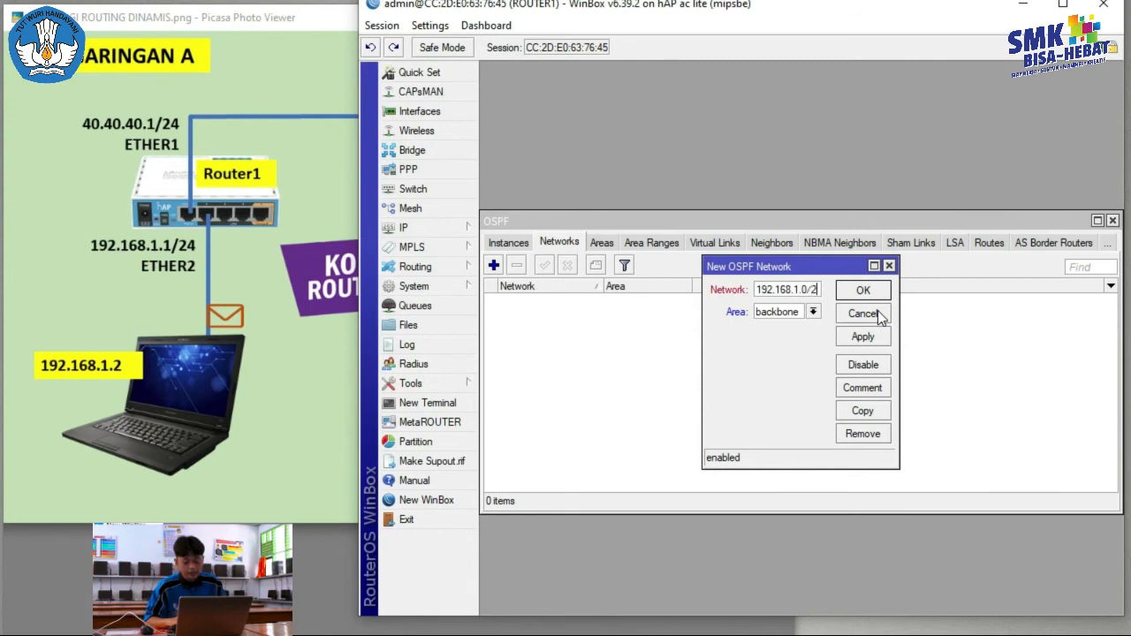
{"action": "type", "text": "4"}
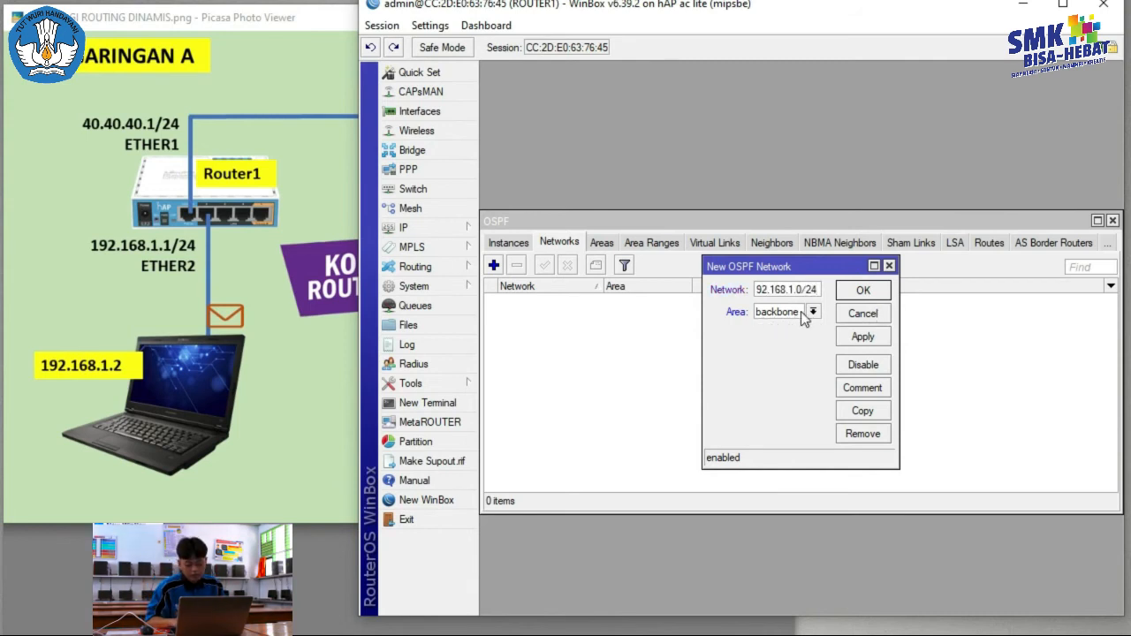
{"action": "left_click", "coordinate": [849, 294]}
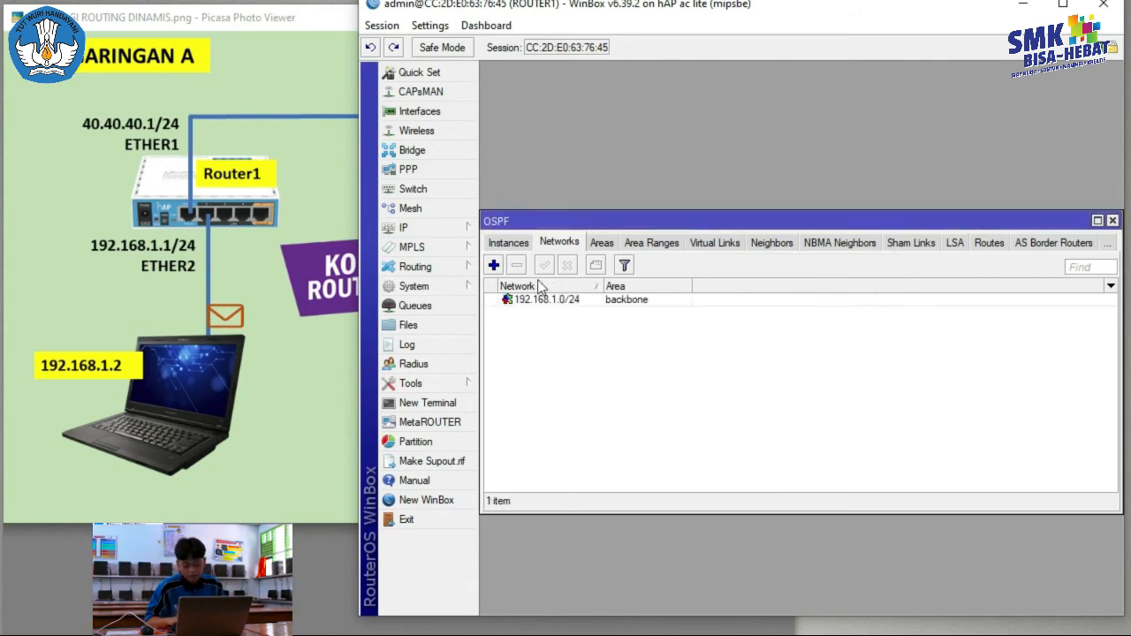
Step: Add the network 40.40.40.0/24 to router1's OSPF backbone area and close the OSPF window
{"action": "left_click", "coordinate": [495, 265]}
{"action": "type", "text": "40."}
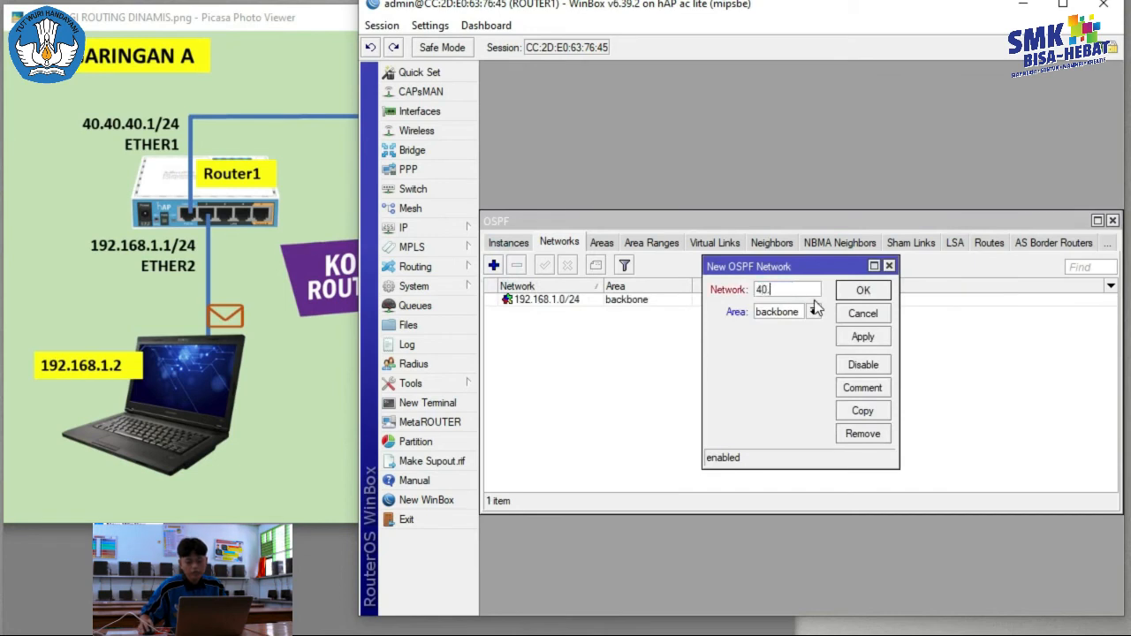
{"action": "type", "text": "40.40.0/24"}
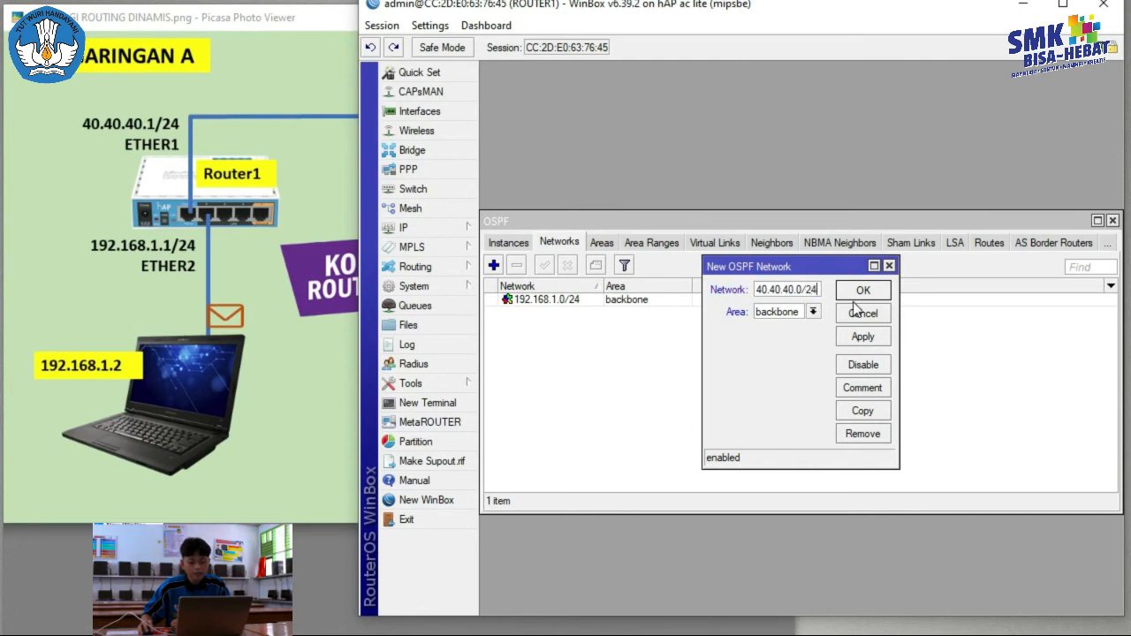
{"action": "left_click", "coordinate": [862, 337]}
{"action": "left_click", "coordinate": [864, 291]}
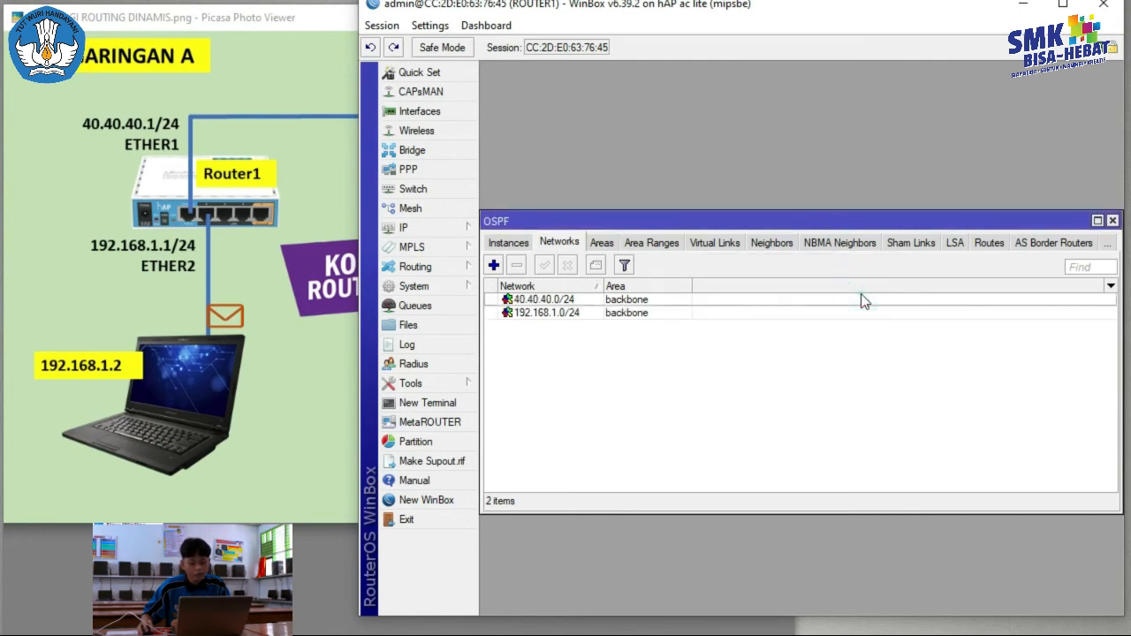
{"action": "left_click", "coordinate": [1113, 221]}
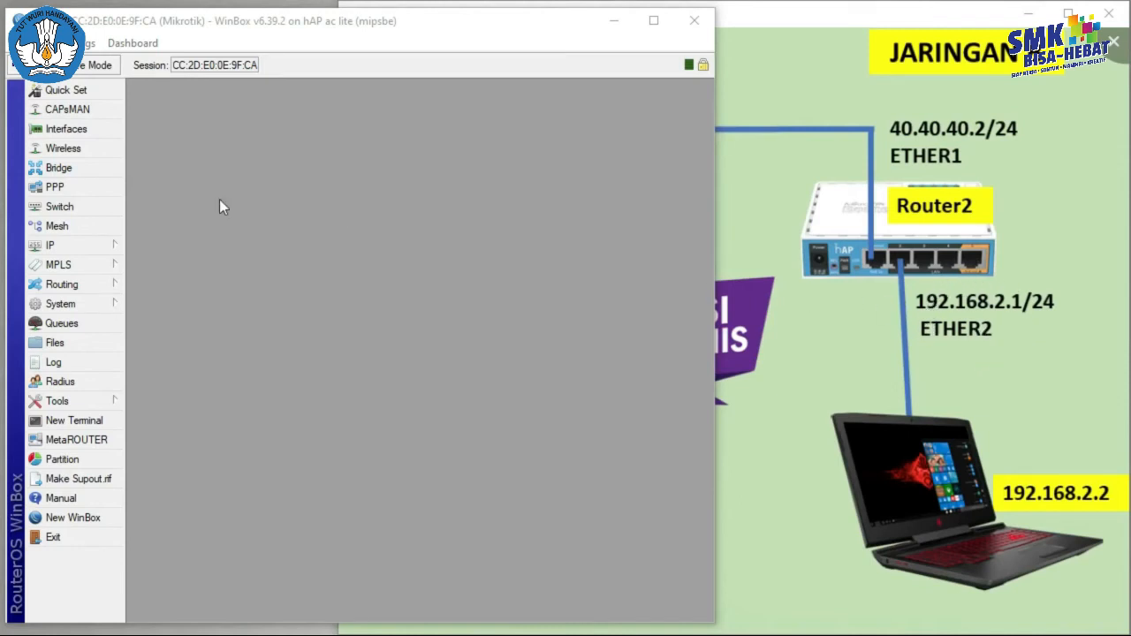
Step: Add the IP address 192.168.2.1/24 on router2's ether2 interface
{"action": "left_click", "coordinate": [65, 246]}
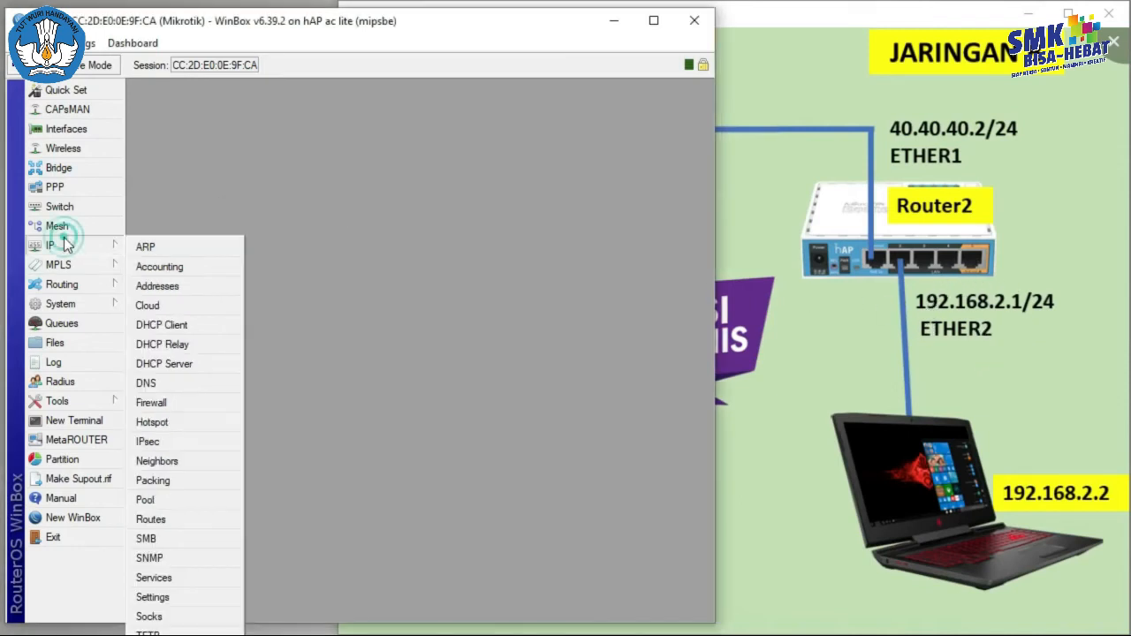
{"action": "left_click", "coordinate": [164, 281]}
{"action": "left_click", "coordinate": [263, 198]}
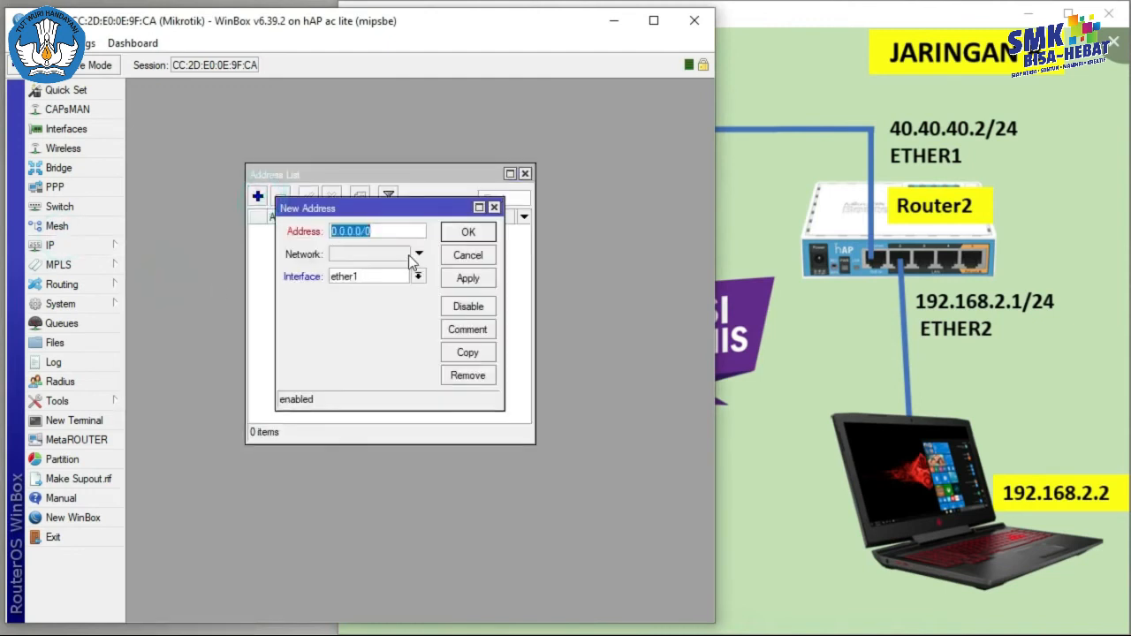
{"action": "type", "text": "192.168.2.1/"}
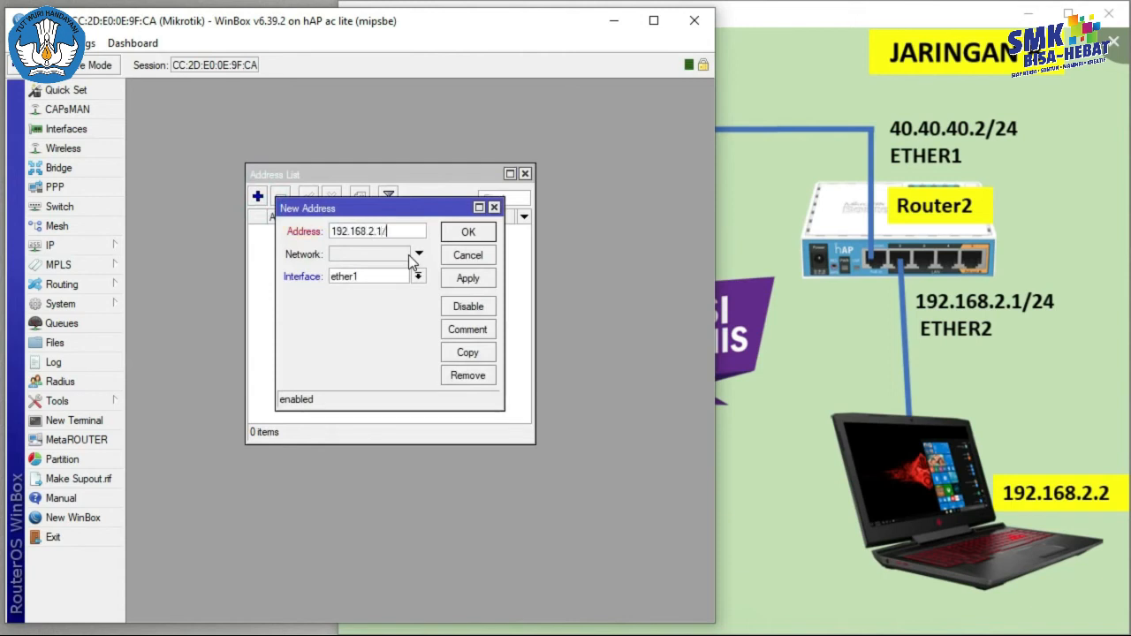
{"action": "type", "text": "24"}
{"action": "left_click", "coordinate": [393, 276]}
{"action": "left_click", "coordinate": [389, 292]}
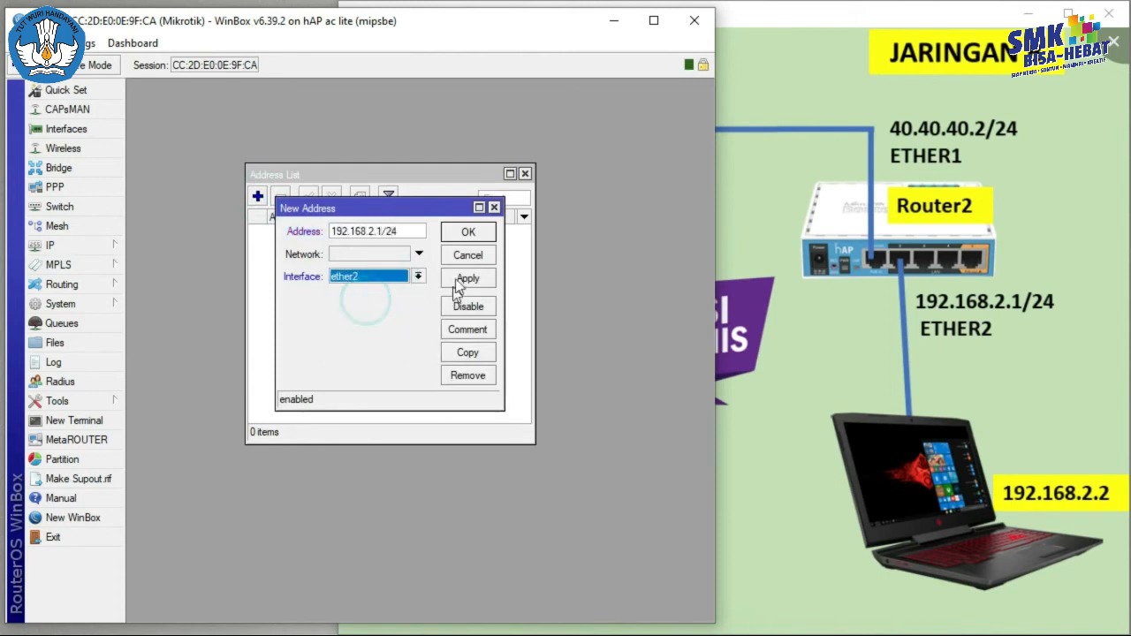
{"action": "left_click", "coordinate": [461, 281]}
{"action": "left_click", "coordinate": [468, 232]}
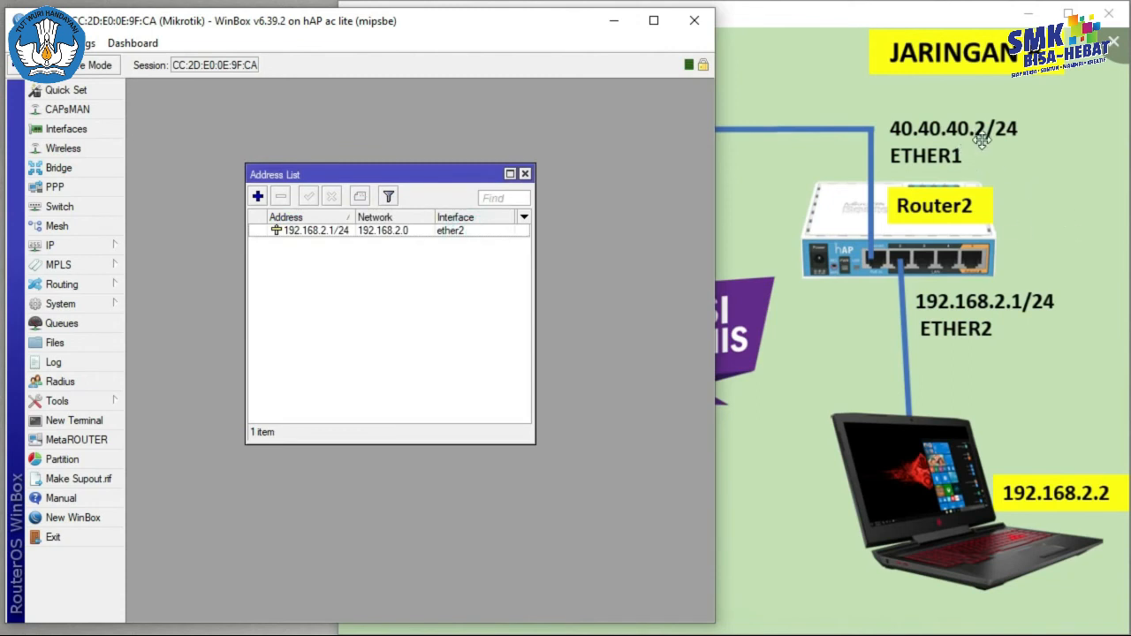
Step: Add the IP address 40.40.40.2/24 on router2's ether1 interface and close the address list
{"action": "left_click", "coordinate": [258, 195]}
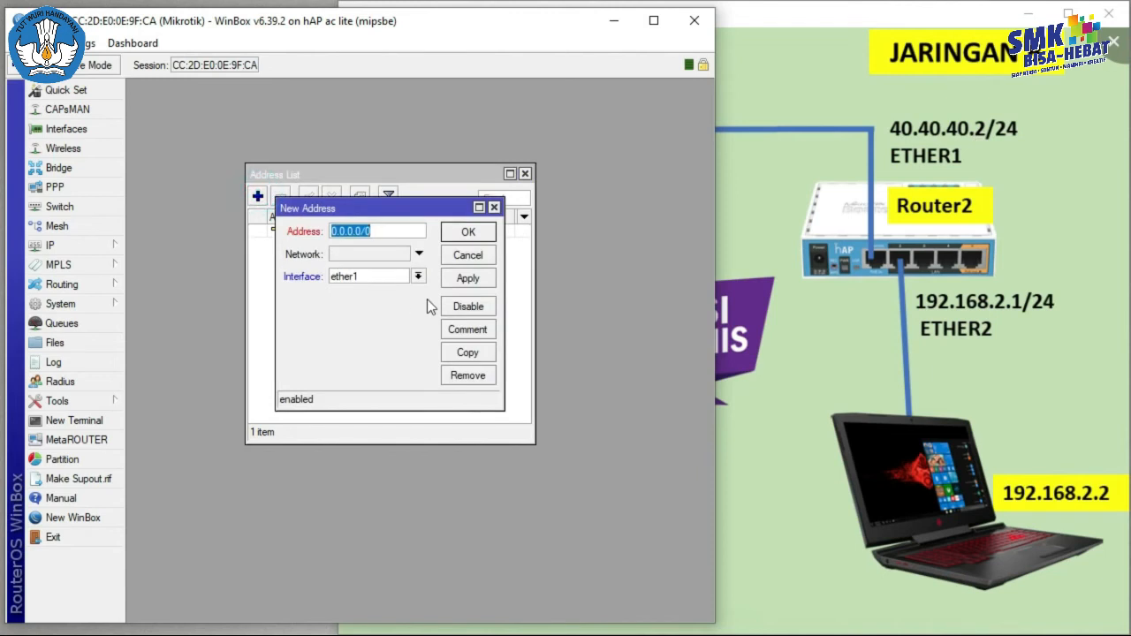
{"action": "type", "text": "40.40.40.2/24"}
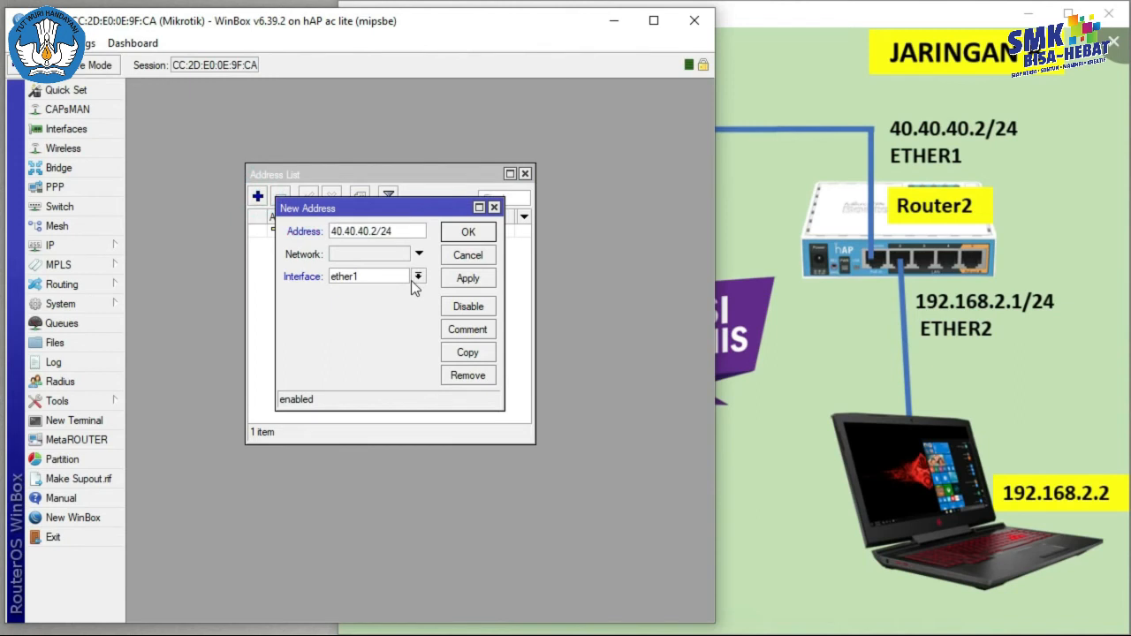
{"action": "left_click", "coordinate": [467, 278]}
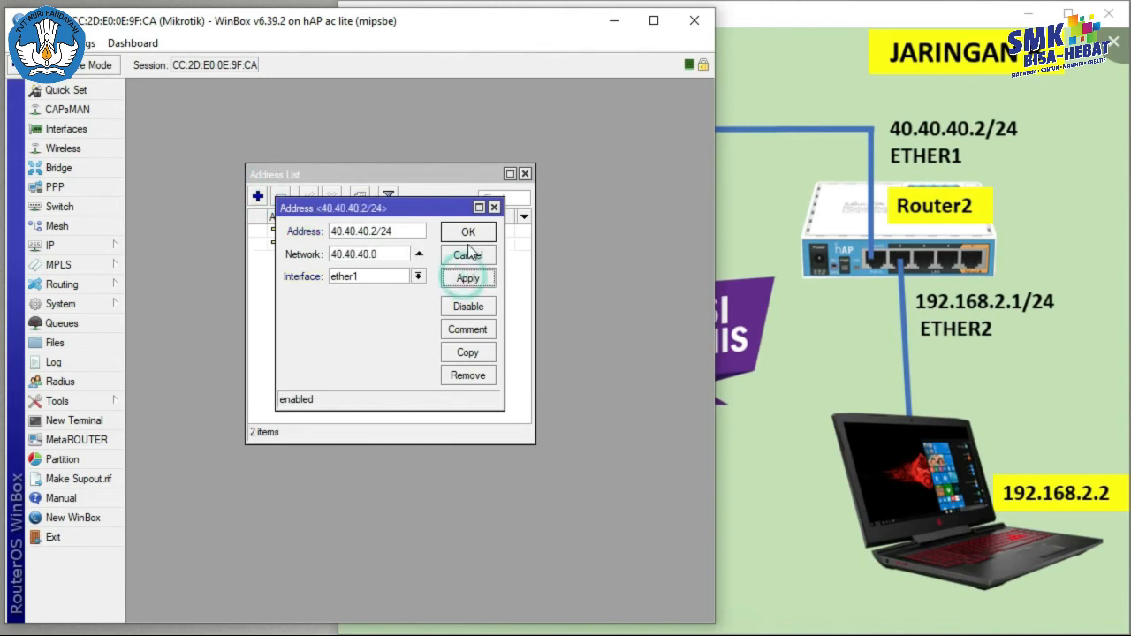
{"action": "left_click", "coordinate": [467, 232]}
{"action": "left_click", "coordinate": [526, 174]}
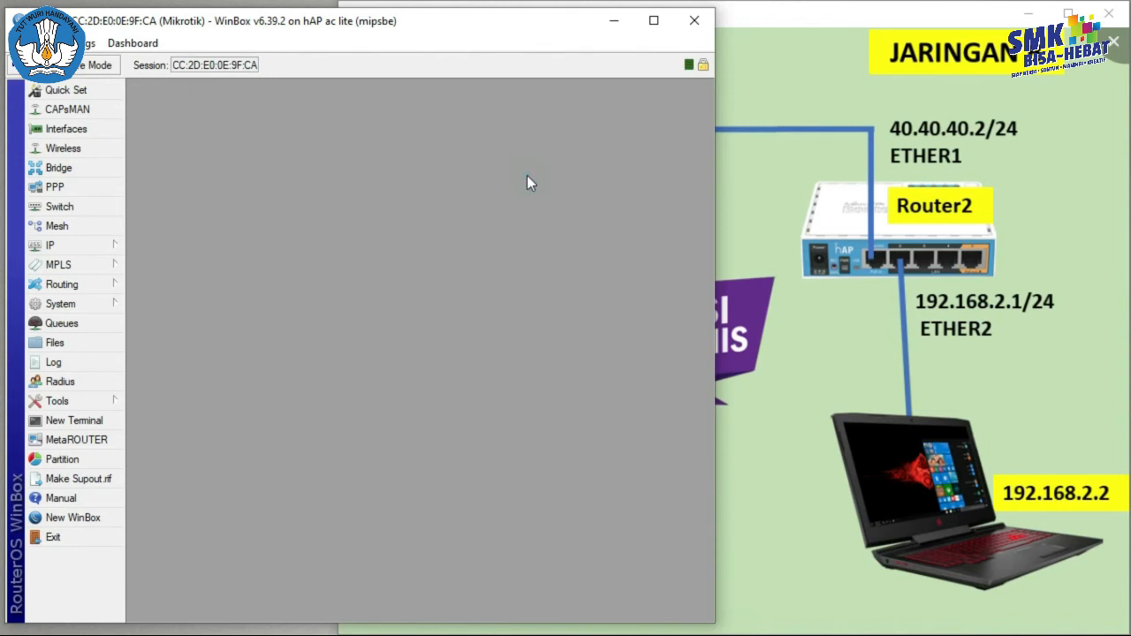
Step: Set the router ID of the default OSPF instance on router2 to 2.2.2.2
{"action": "left_click", "coordinate": [76, 289]}
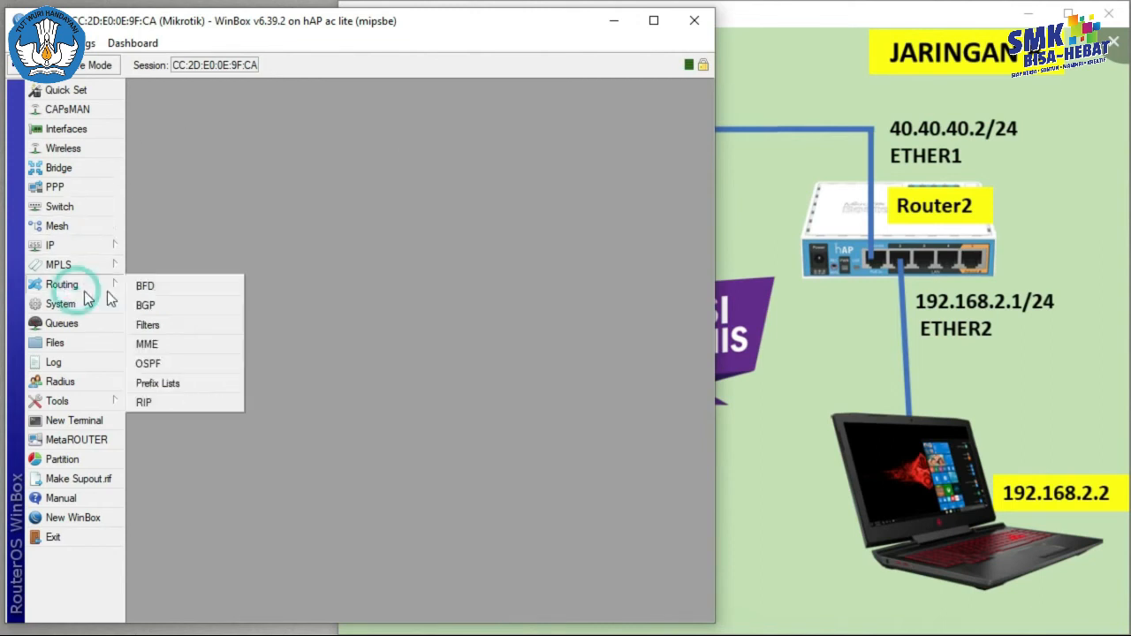
{"action": "left_click", "coordinate": [145, 364]}
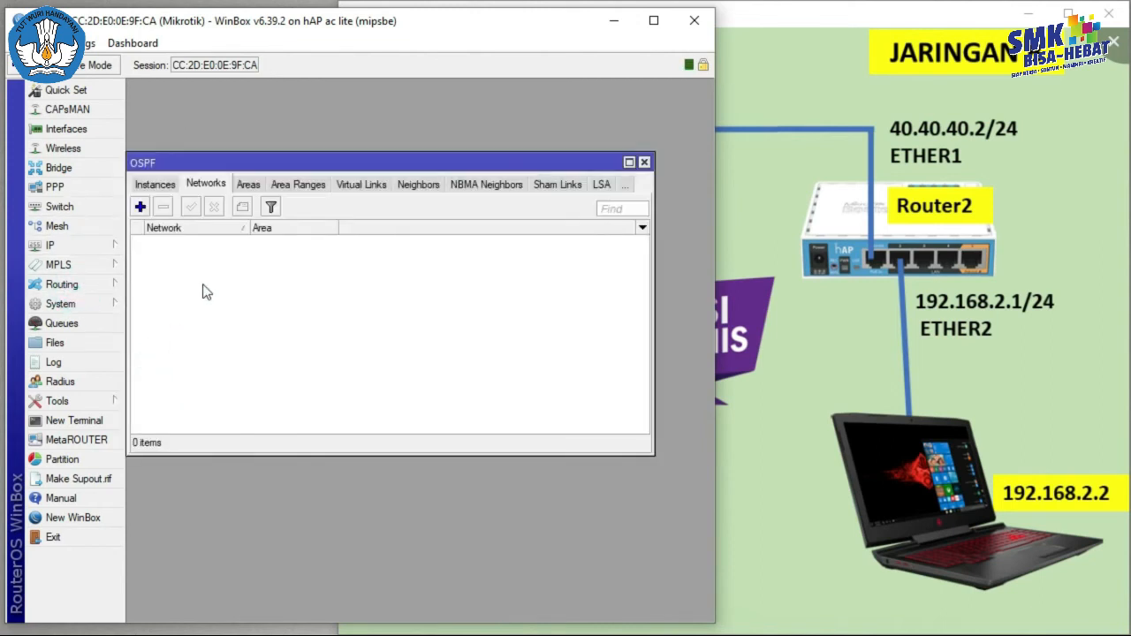
{"action": "left_click", "coordinate": [163, 186]}
{"action": "double_click", "coordinate": [187, 241]}
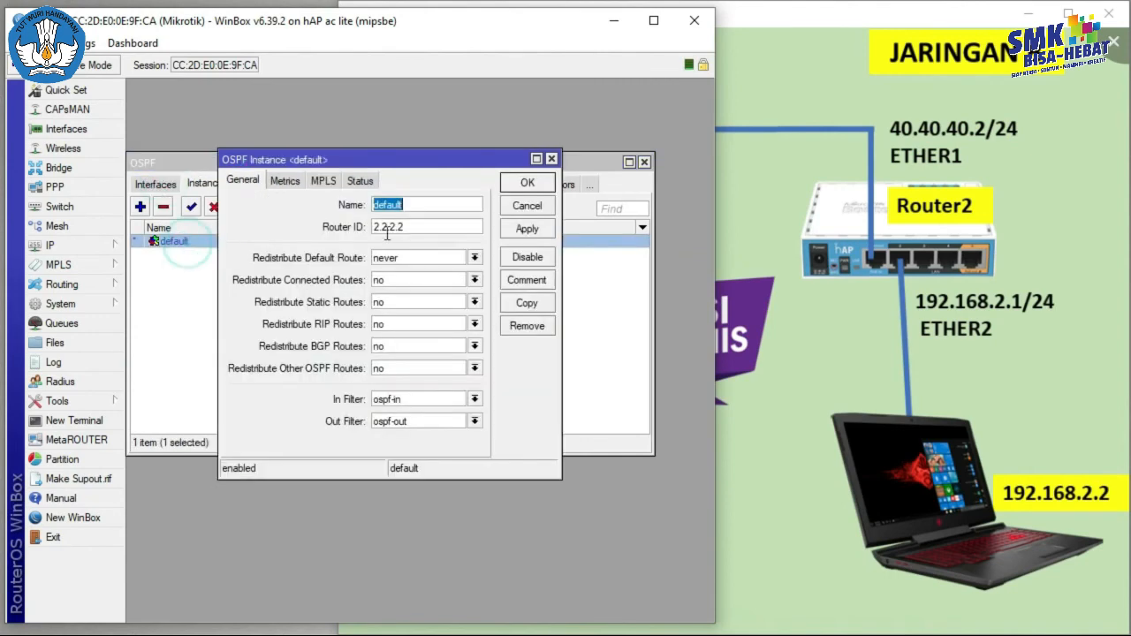
{"action": "double_click", "coordinate": [433, 226]}
{"action": "type", "text": "2"}
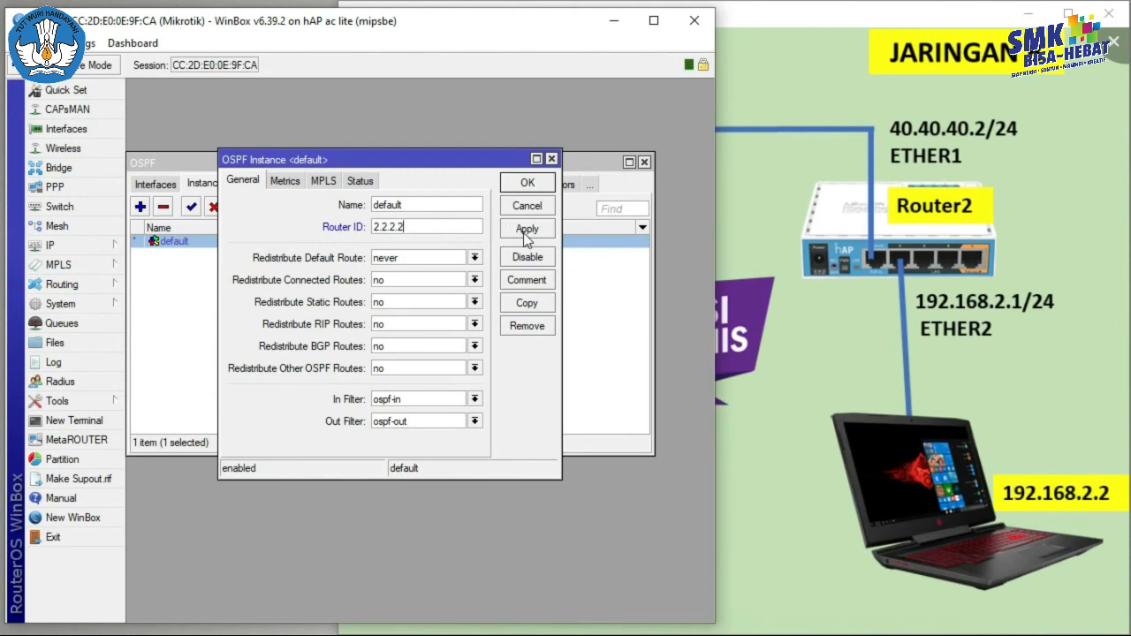
{"action": "left_click", "coordinate": [526, 231]}
{"action": "left_click", "coordinate": [530, 183]}
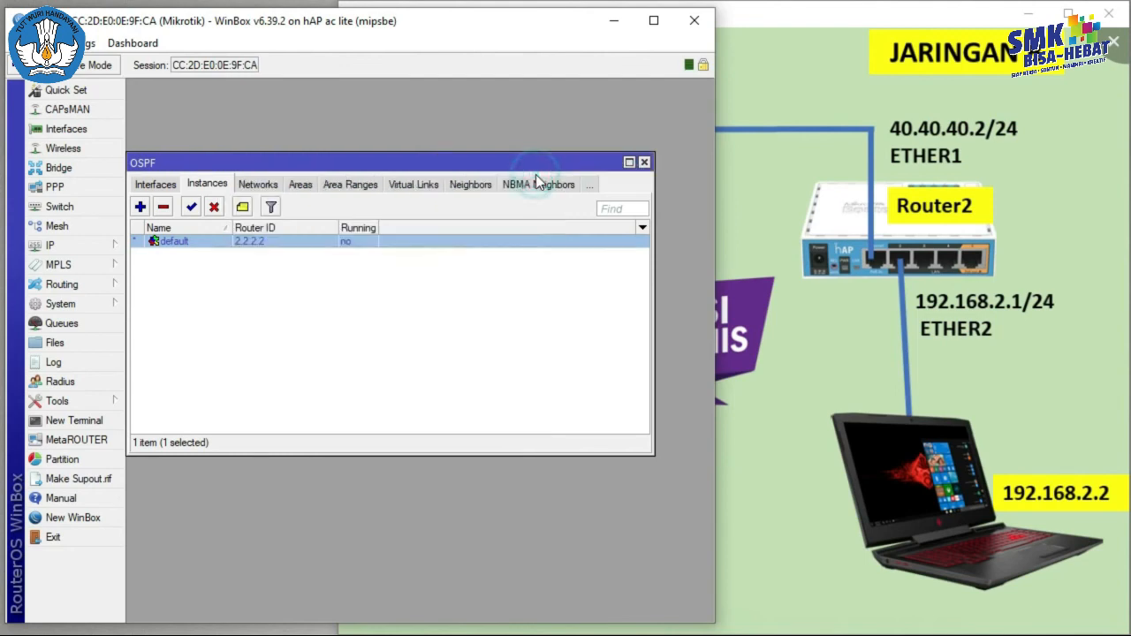
Step: Add the network 192.168.2.0/24 to router2's OSPF networks in the backbone area
{"action": "left_click", "coordinate": [254, 183]}
{"action": "left_click", "coordinate": [140, 207]}
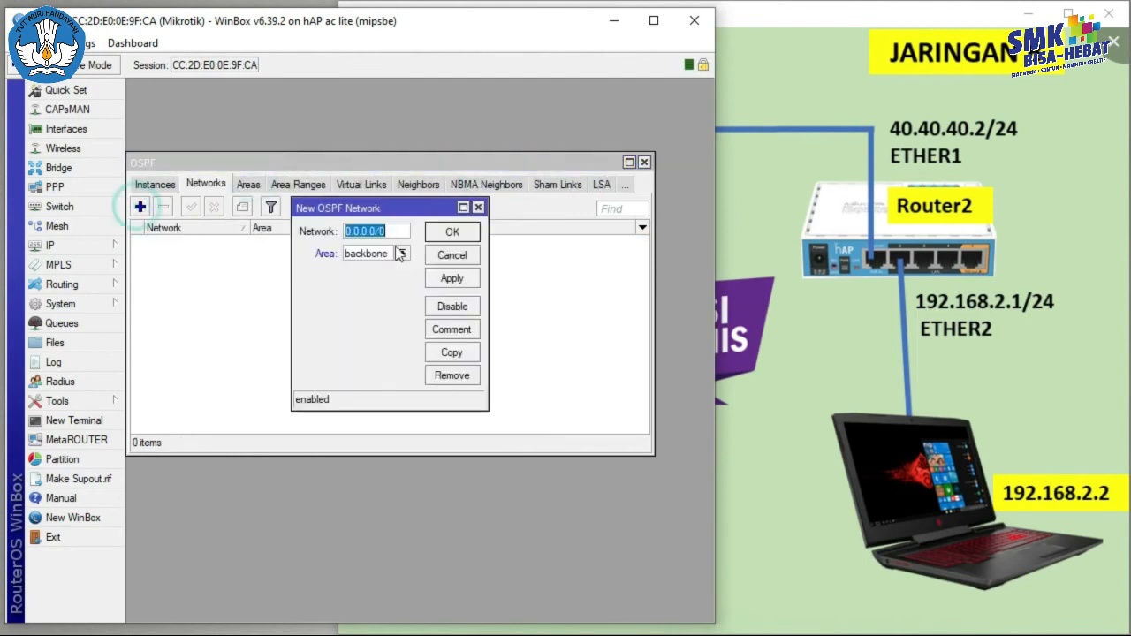
{"action": "type", "text": "192.168"}
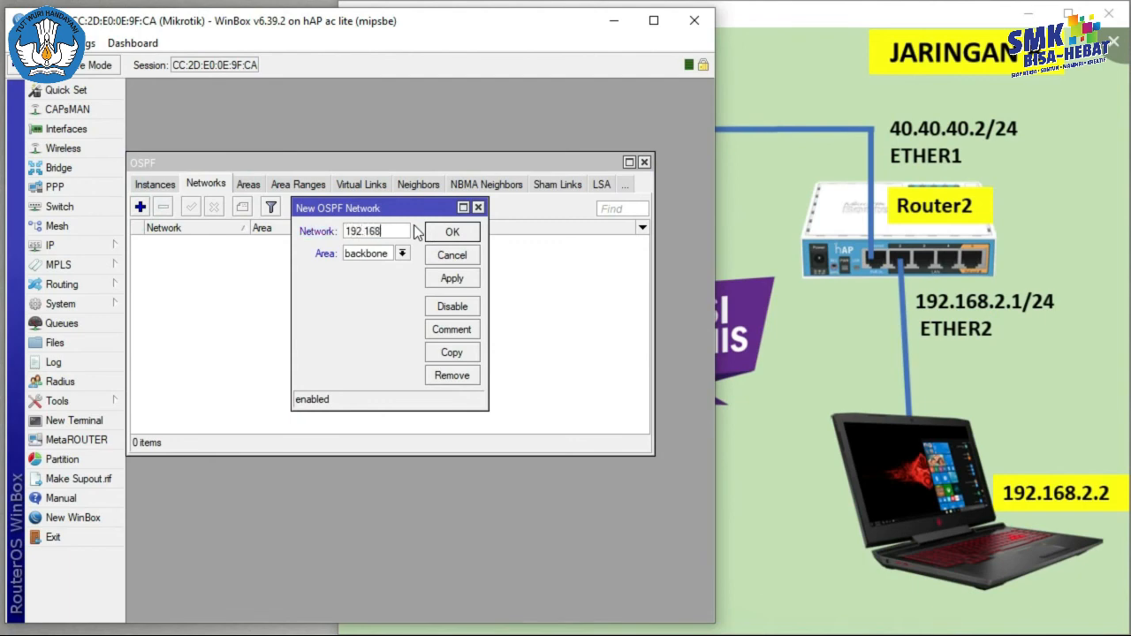
{"action": "type", "text": ".2.0/24"}
{"action": "left_click", "coordinate": [449, 237]}
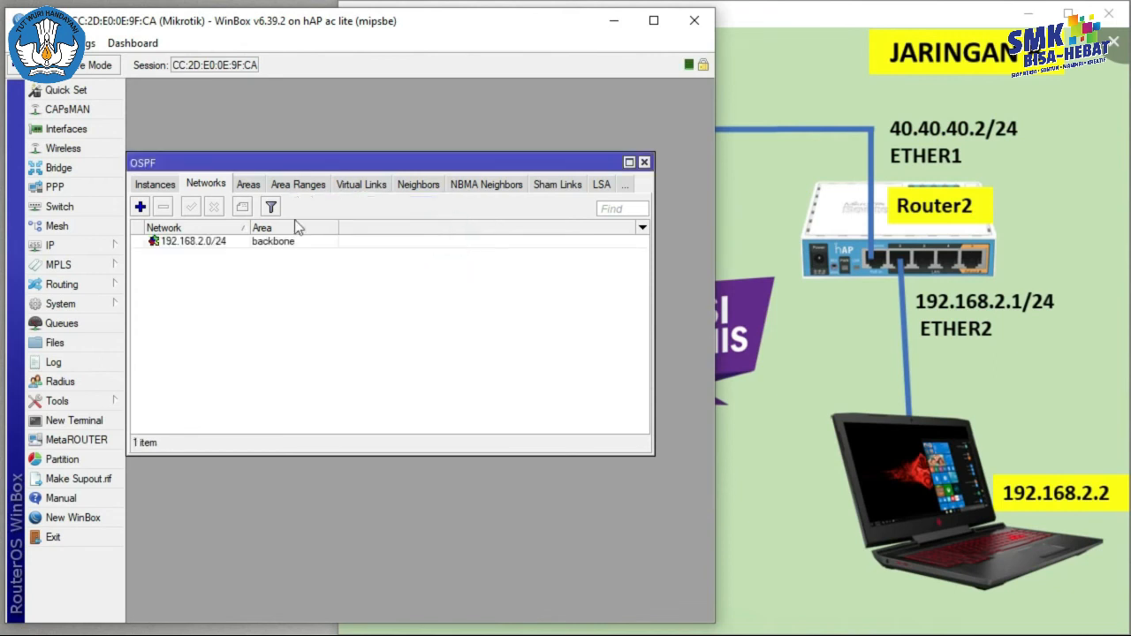
Step: Add the network 40.40.40.0/24 to router2's OSPF networks in the backbone area
{"action": "left_click", "coordinate": [140, 207]}
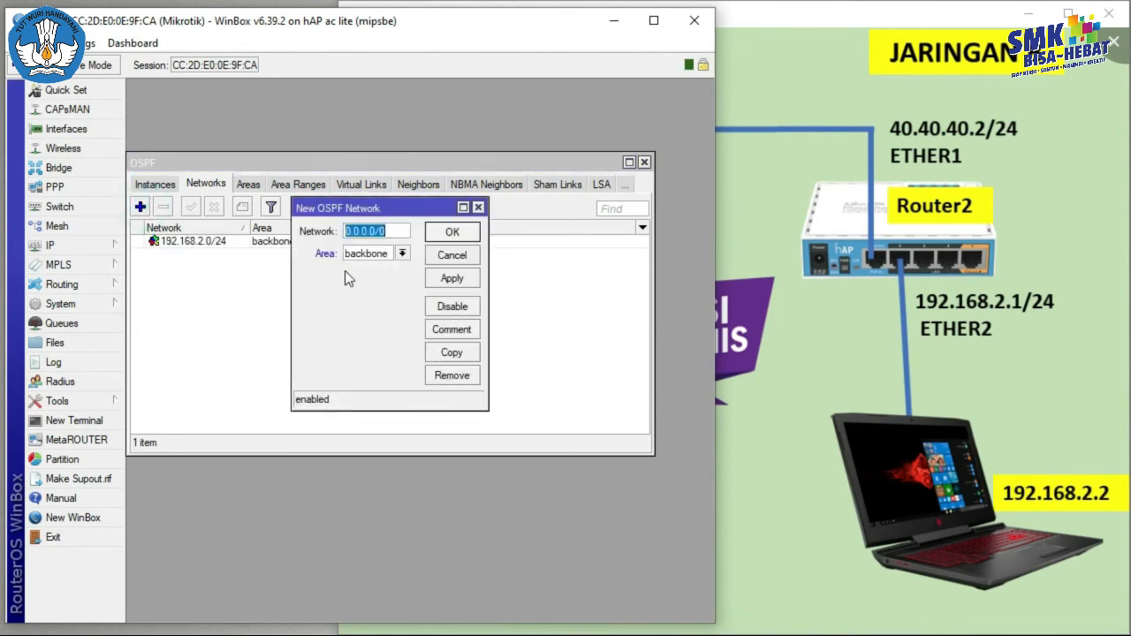
{"action": "type", "text": "40.40.40."}
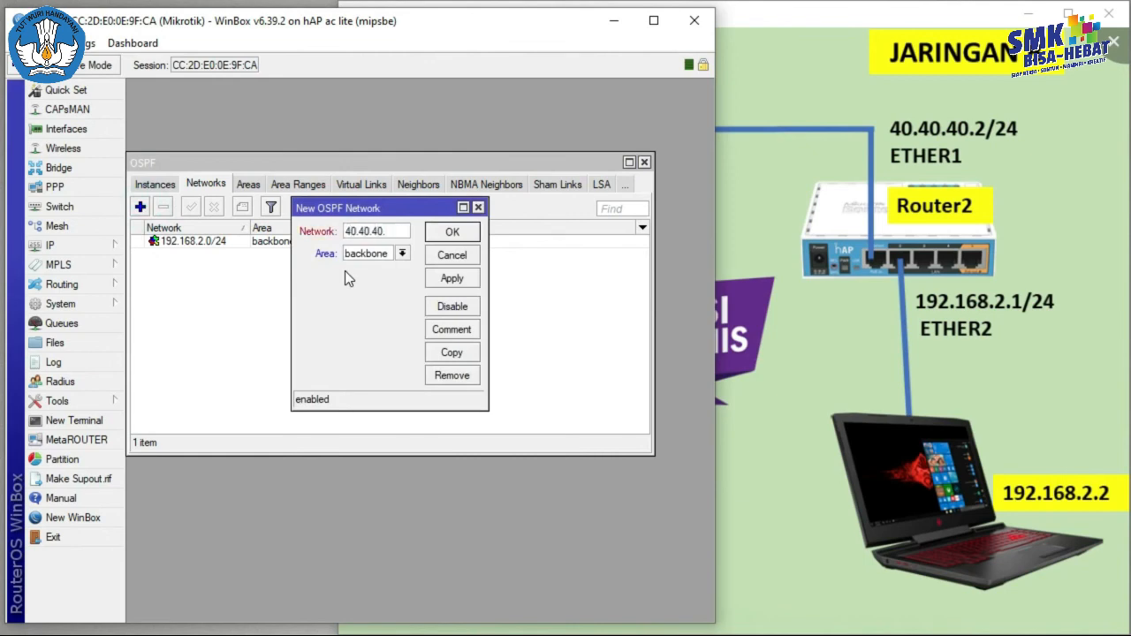
{"action": "type", "text": "0/24"}
{"action": "left_click", "coordinate": [452, 279]}
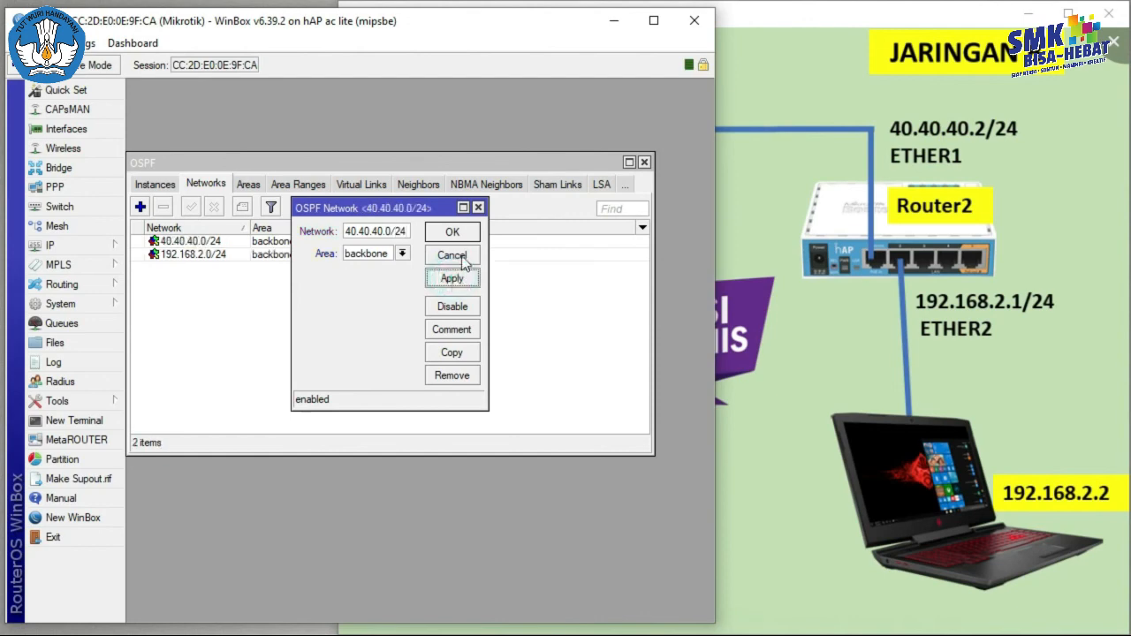
{"action": "left_click", "coordinate": [452, 233]}
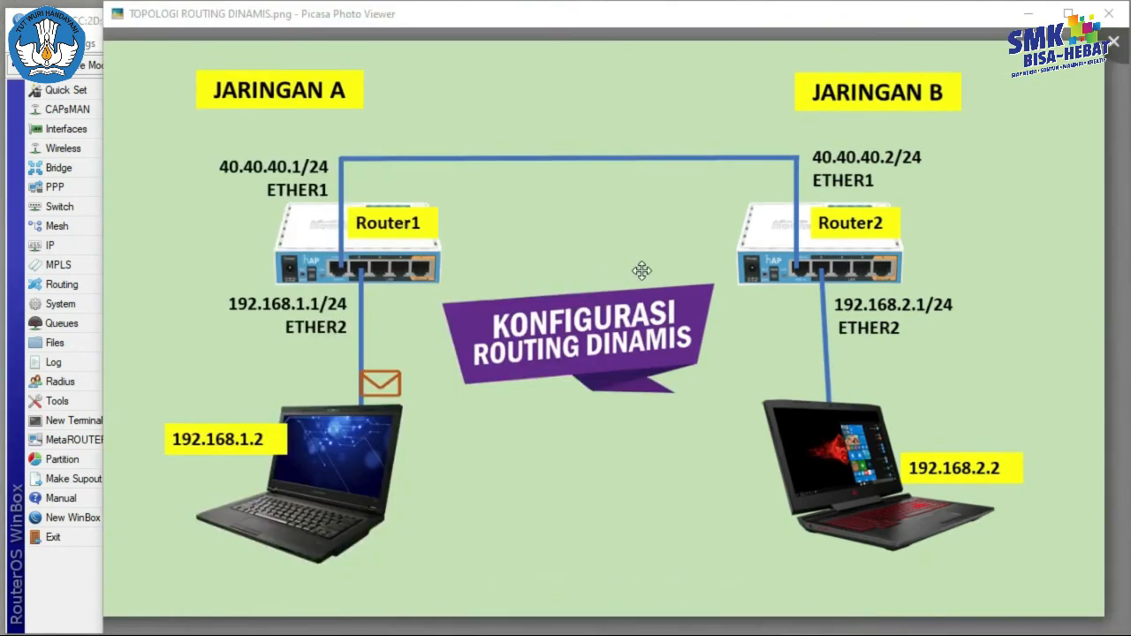
Step: Switch to router1's WinBox session, examine its OSPF neighbors for router2, and close the OSPF window
{"action": "left_click", "coordinate": [75, 22]}
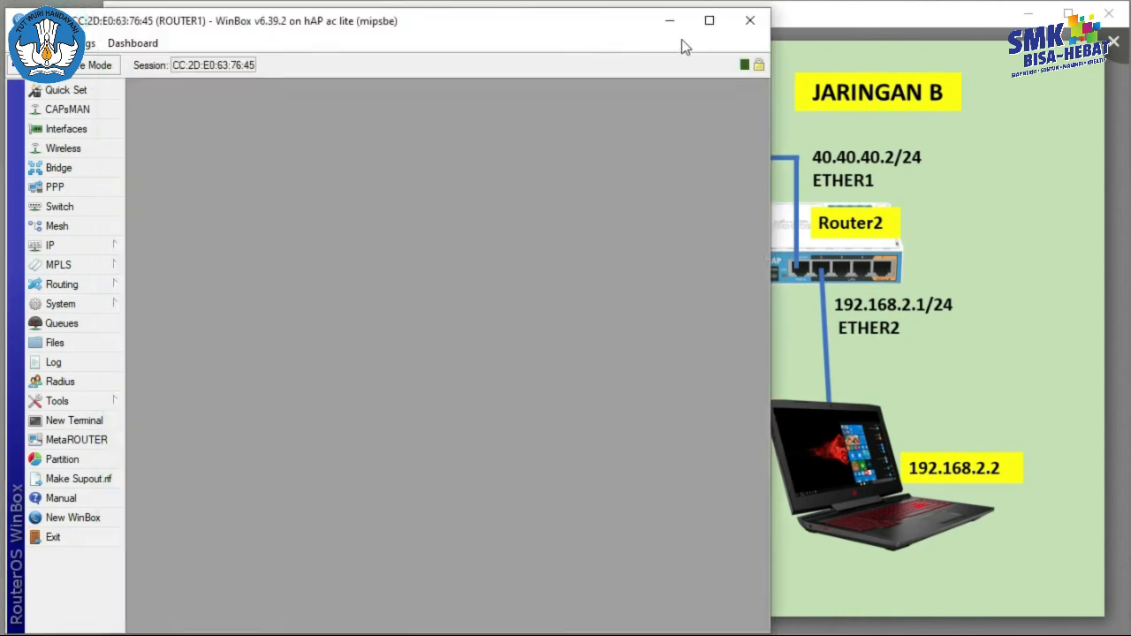
{"action": "left_click", "coordinate": [60, 284]}
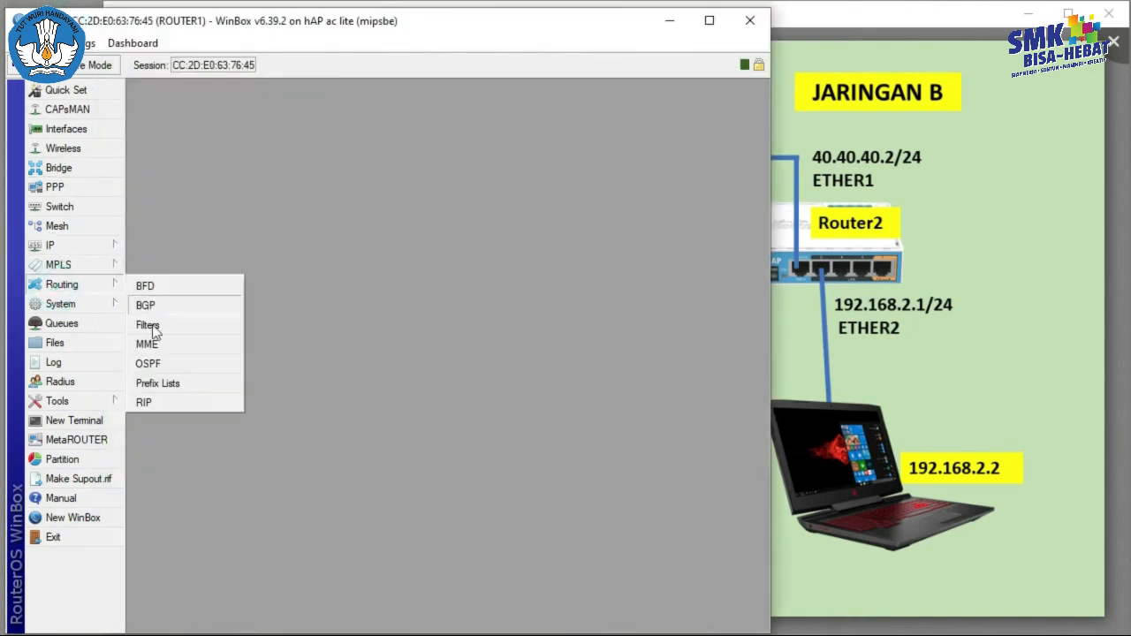
{"action": "left_click", "coordinate": [168, 364]}
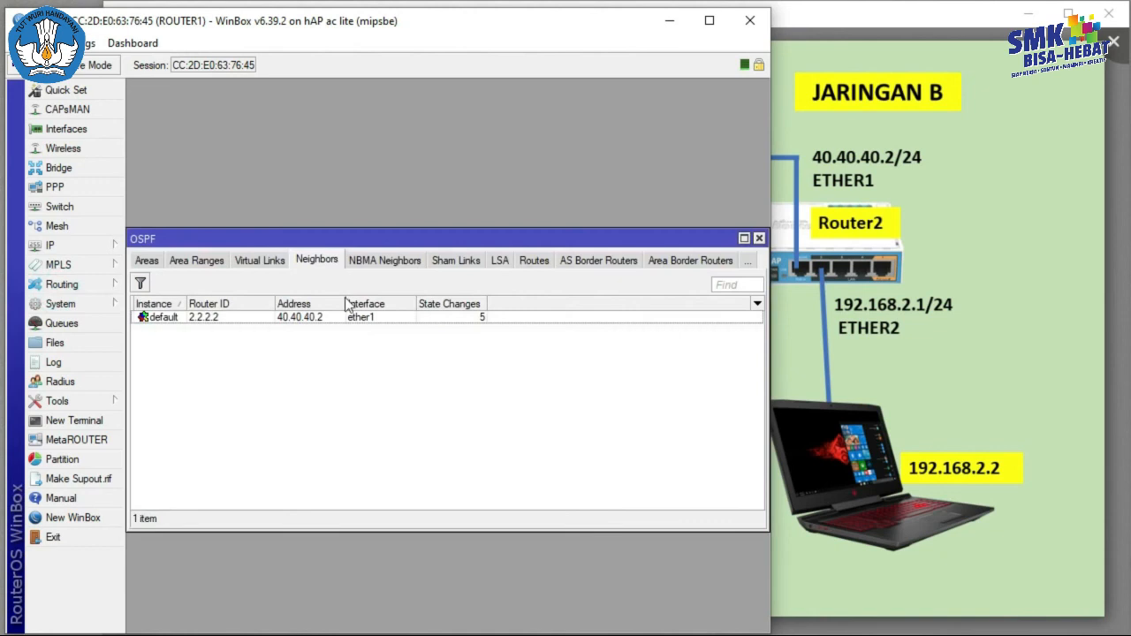
{"action": "left_click", "coordinate": [265, 261]}
{"action": "left_click", "coordinate": [196, 260]}
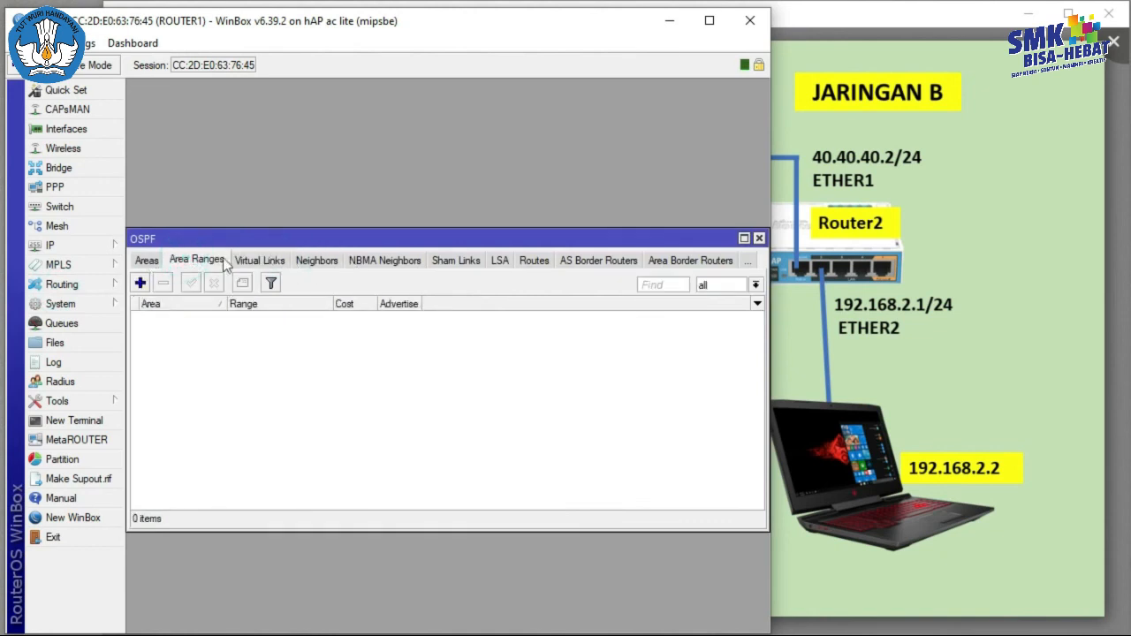
{"action": "left_click", "coordinate": [310, 263]}
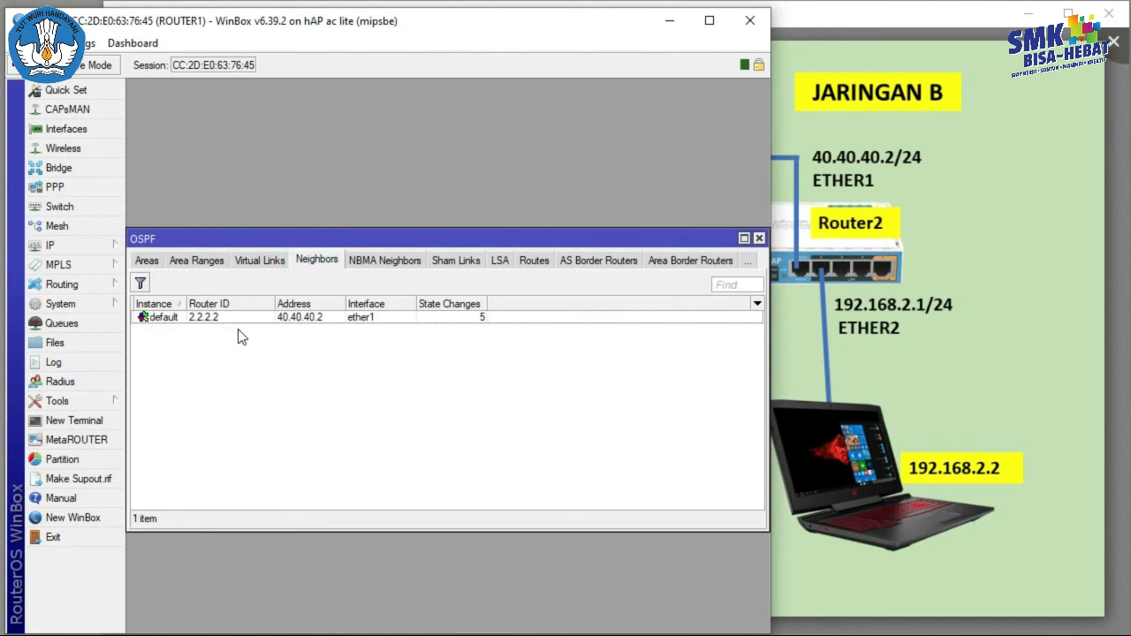
{"action": "left_click", "coordinate": [285, 320]}
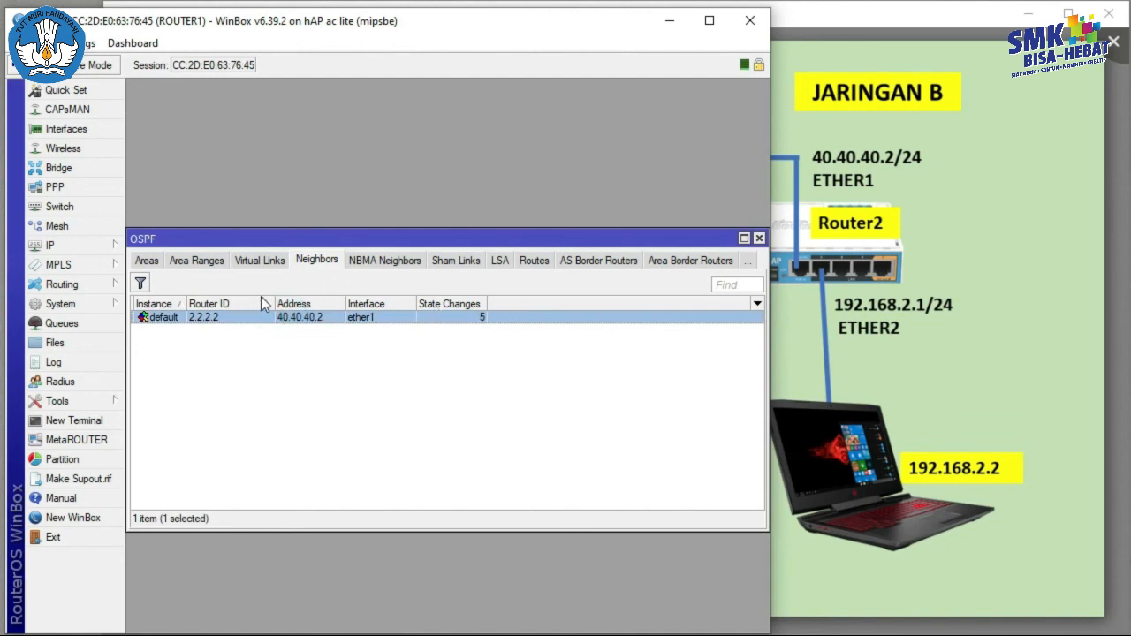
{"action": "left_click", "coordinate": [759, 239]}
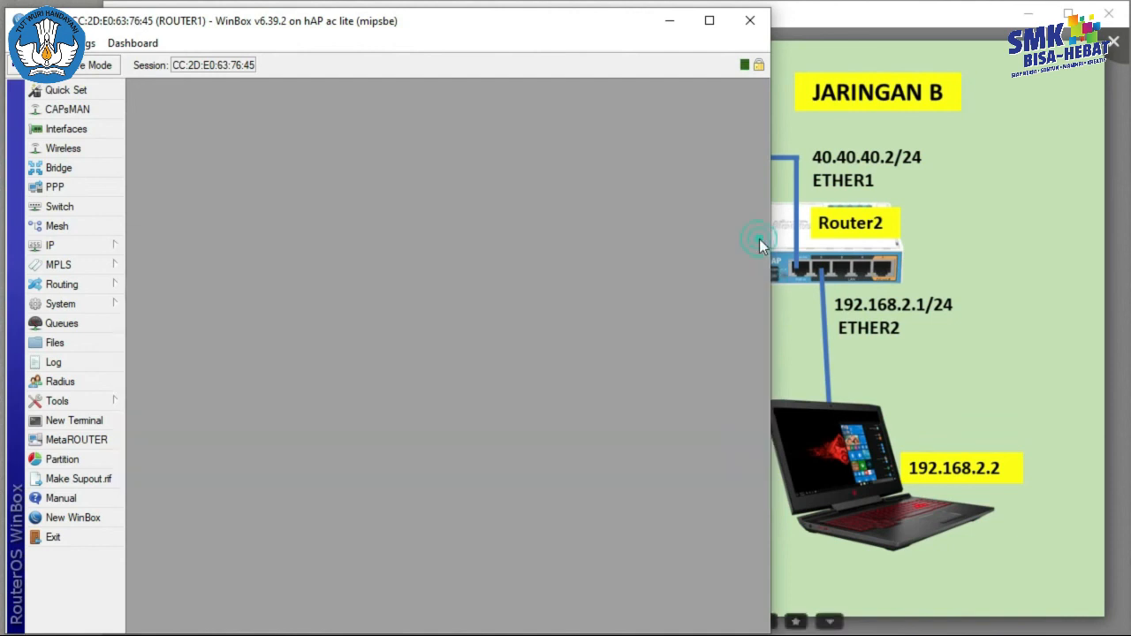
Step: Check router1's route list for the OSPF route to router2's local network, then close the list
{"action": "left_click", "coordinate": [70, 245]}
{"action": "left_click", "coordinate": [164, 523]}
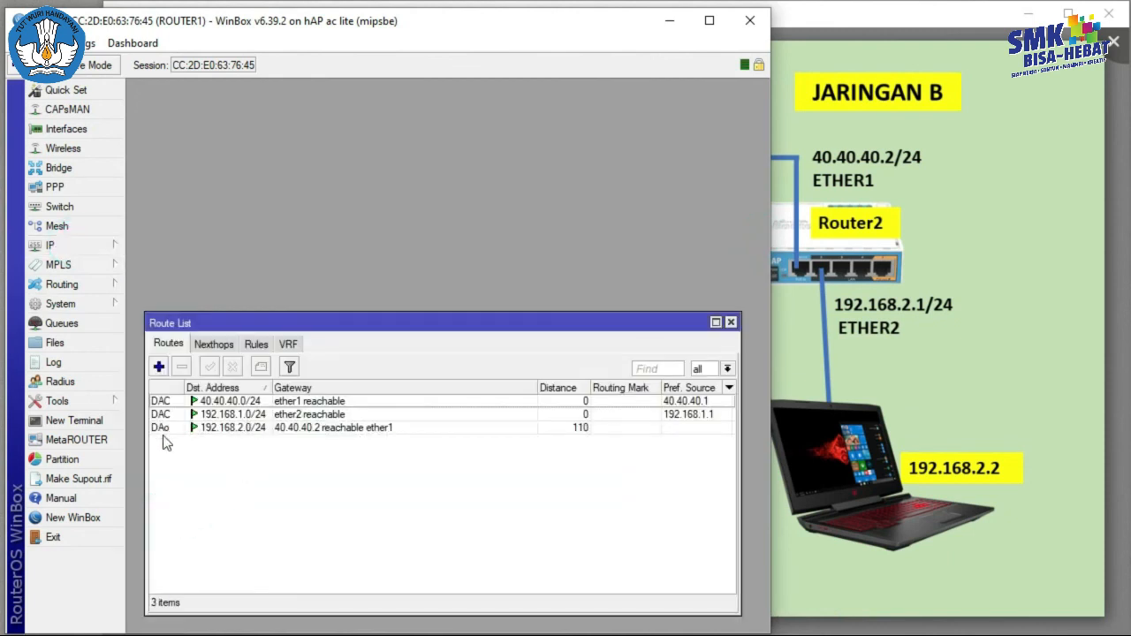
{"action": "mouse_move", "coordinate": [181, 436]}
{"action": "left_click_drag", "start_coordinate": [641, 322], "coordinate": [633, 200]}
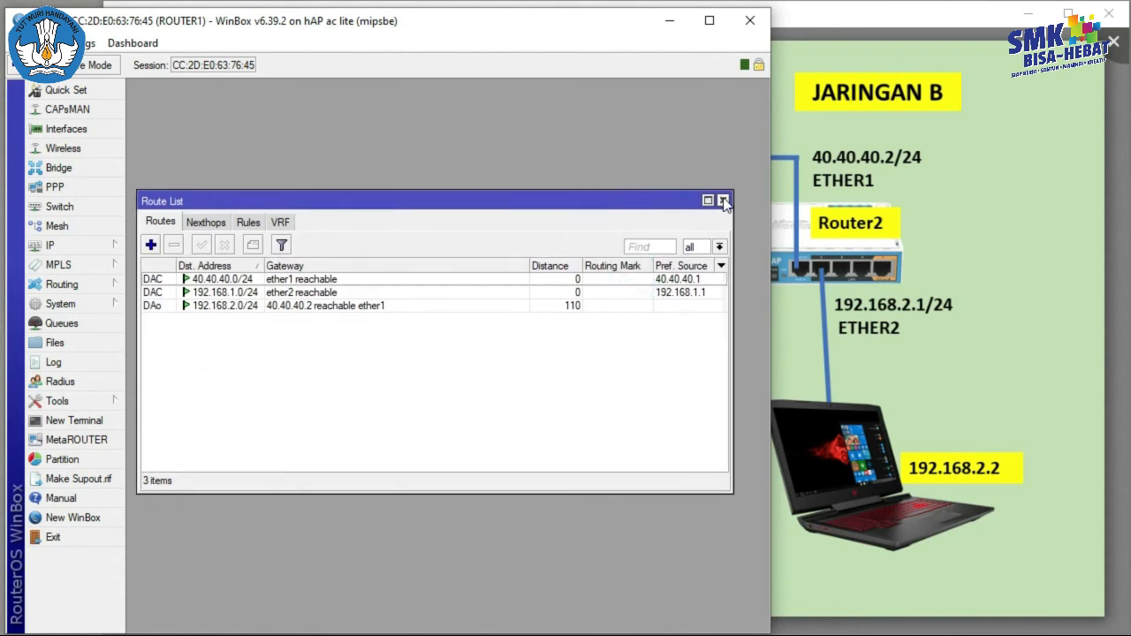
{"action": "left_click", "coordinate": [723, 201]}
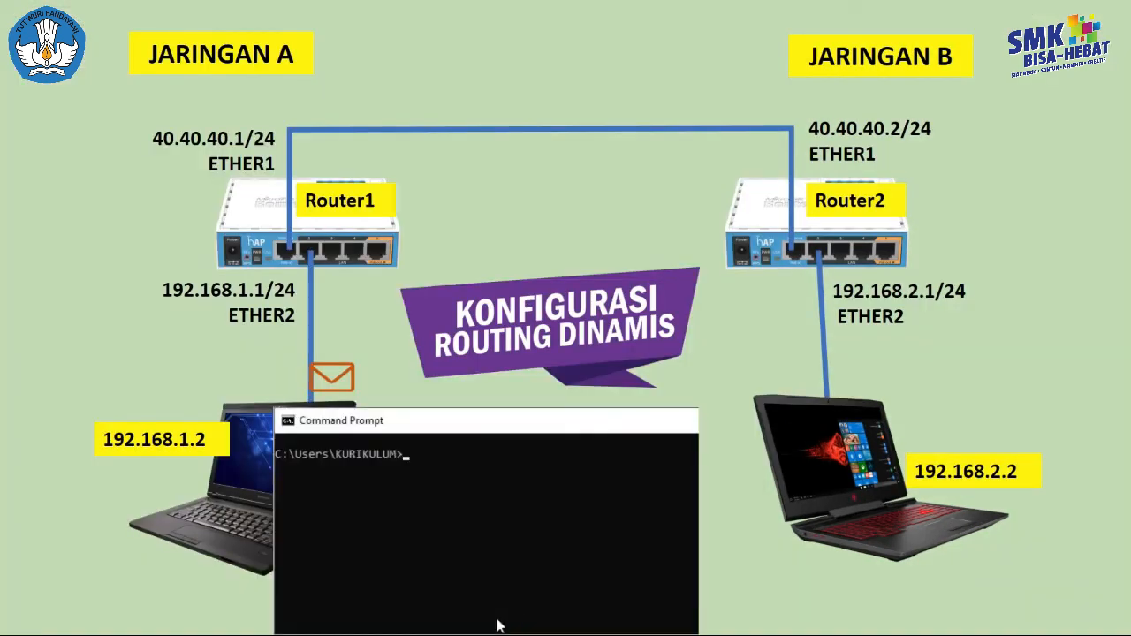
Step: Ping 192.168.2.2 from the Command Prompt on network A's laptop to test the connection between the networks
{"action": "type", "text": "192.168.2.2"}
{"action": "key", "text": "Return"}
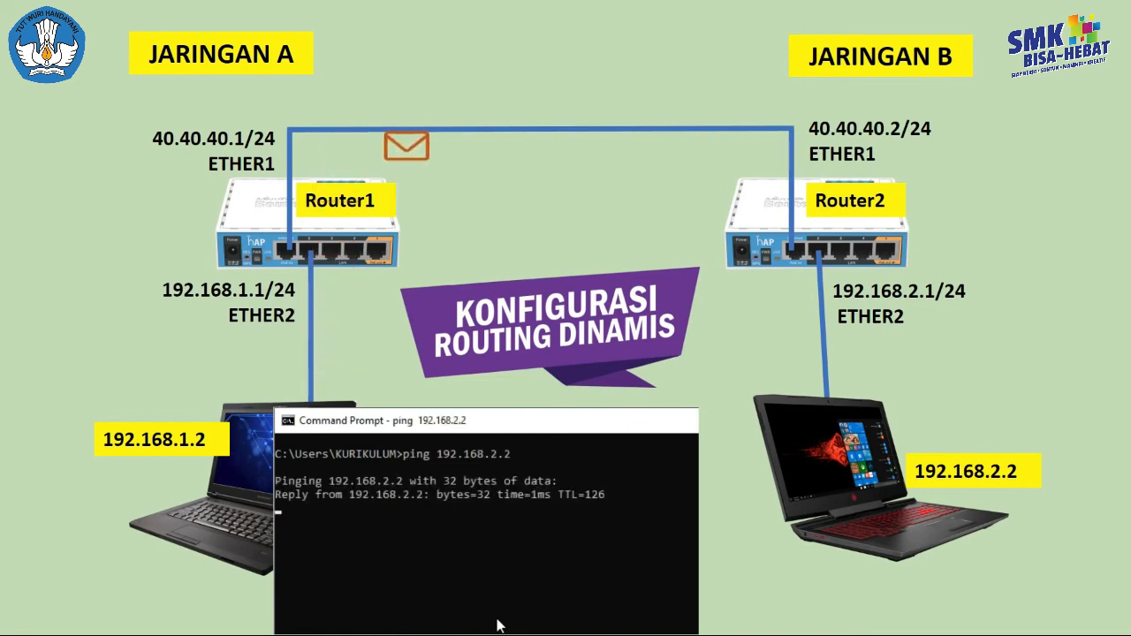